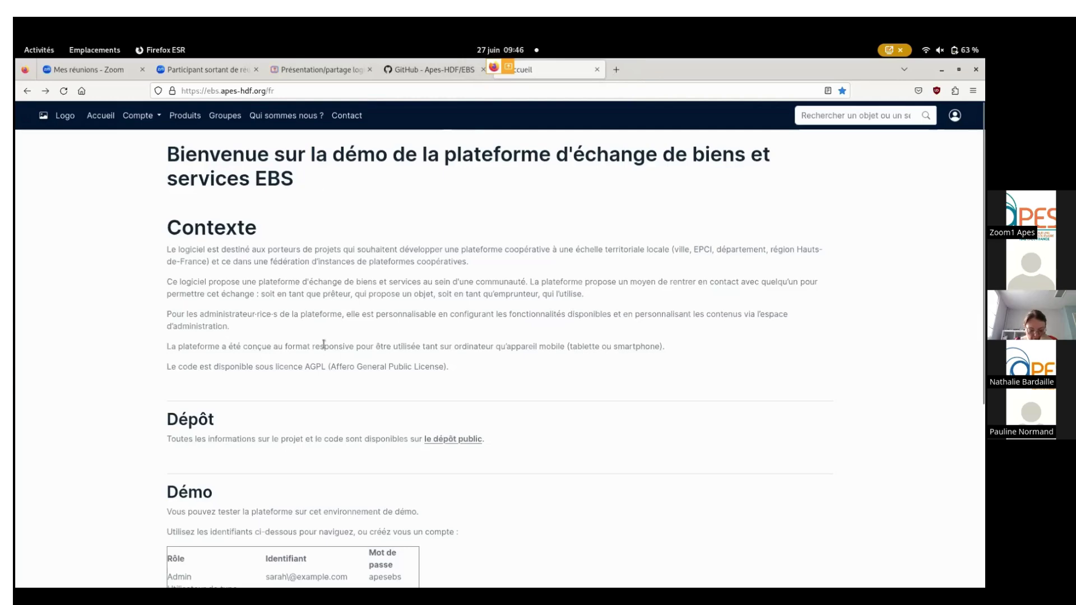
Scroll through the EBS page, then go to the sign-in page from the navbar account icon.
scroll(324, 343, down, 5)
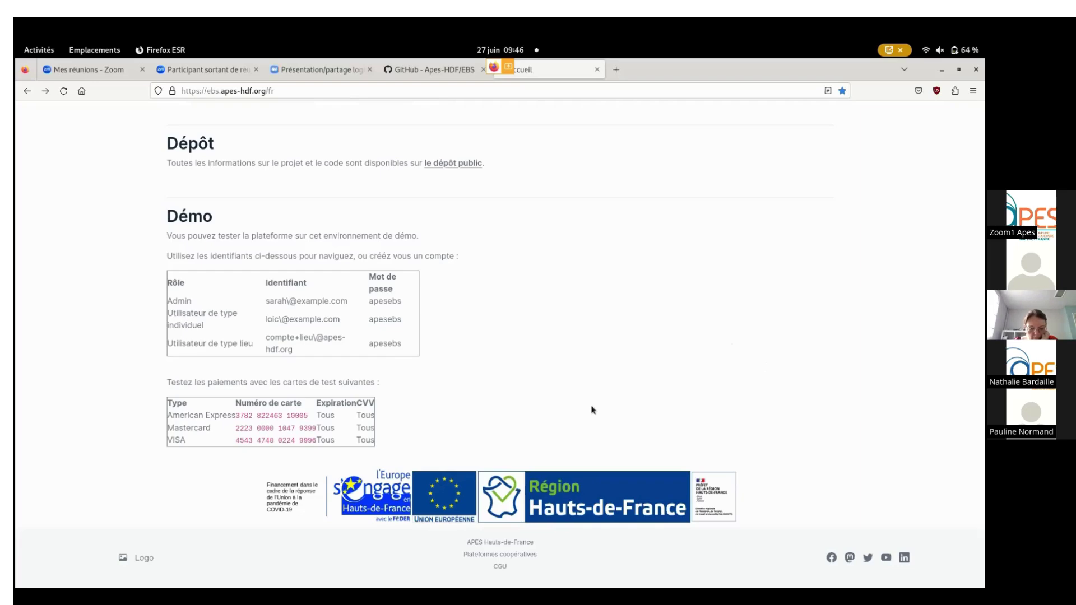
scroll(403, 396, up, 5)
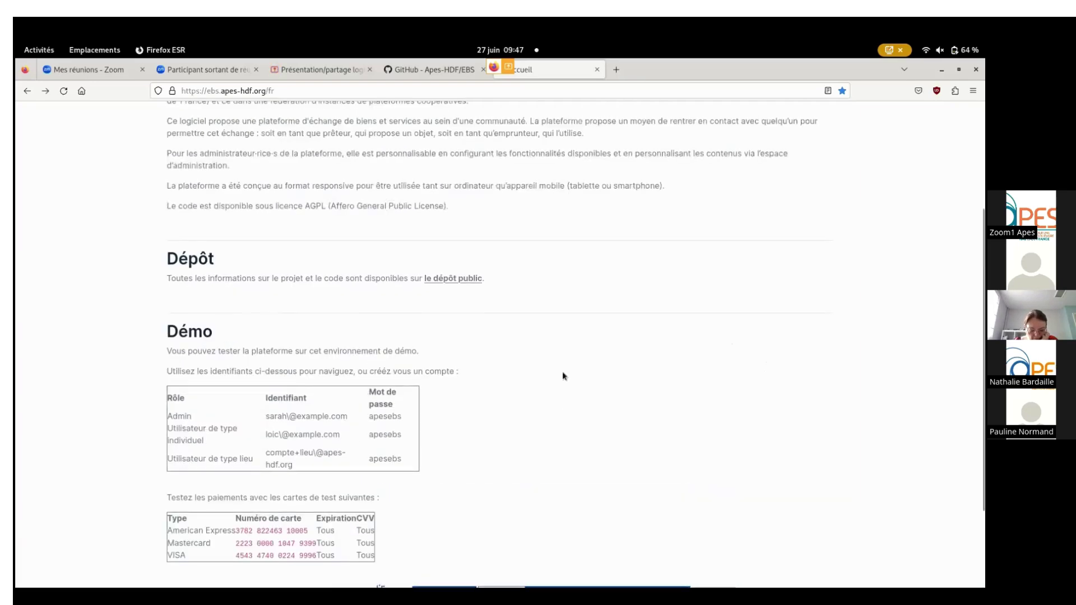
scroll(499, 358, up, 1)
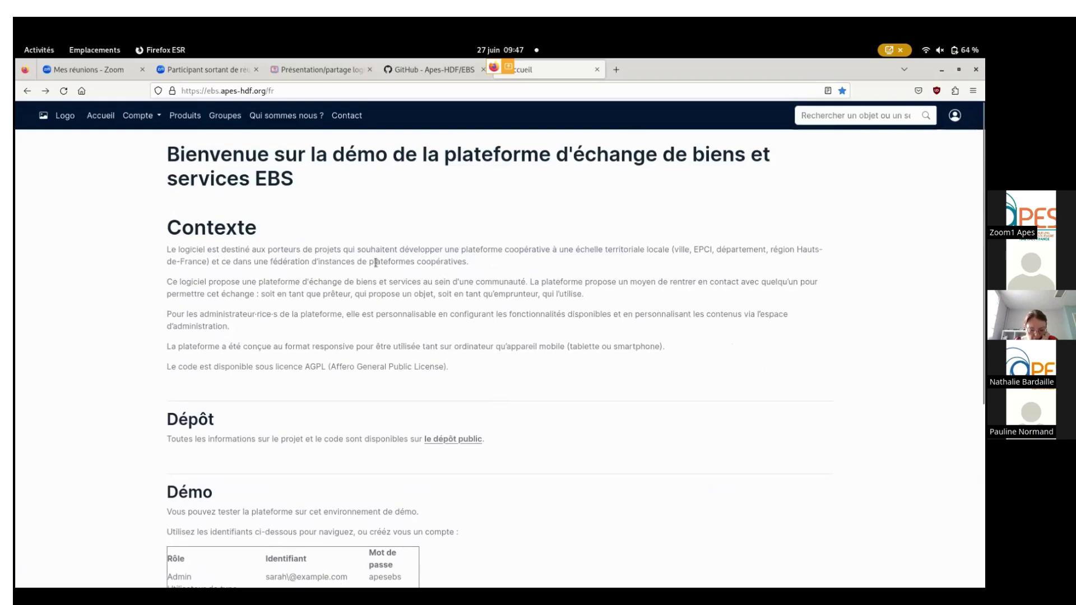
scroll(555, 289, down, 3)
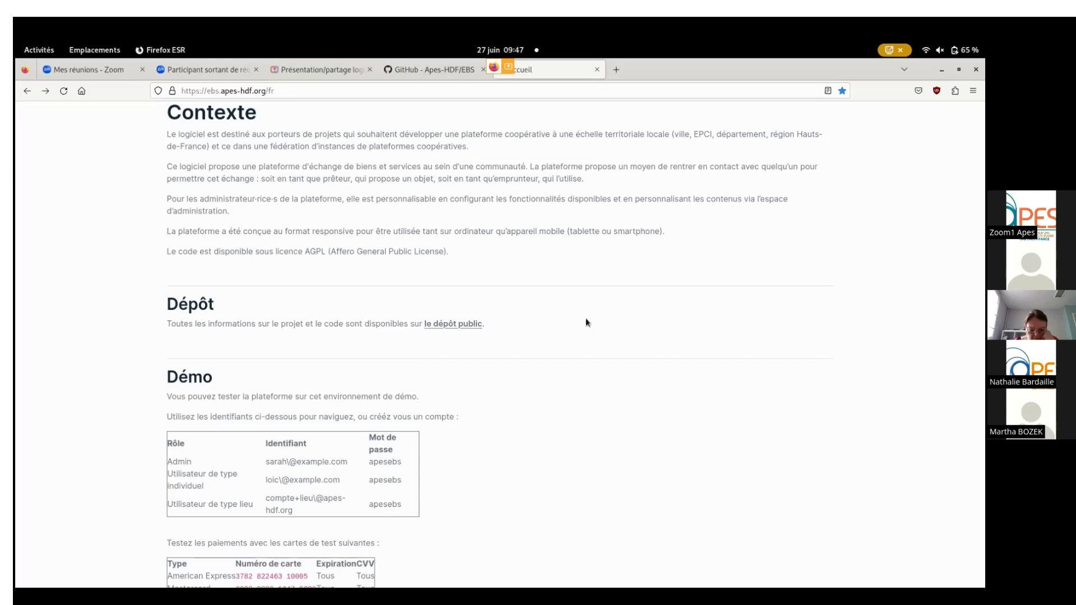
scroll(587, 322, down, 3)
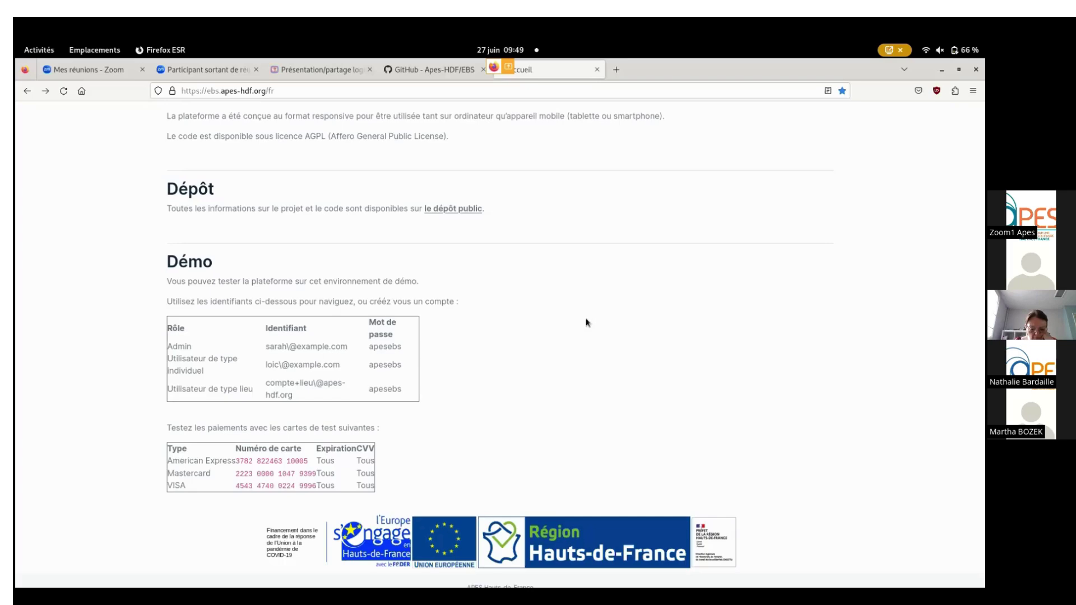
scroll(596, 309, up, 4)
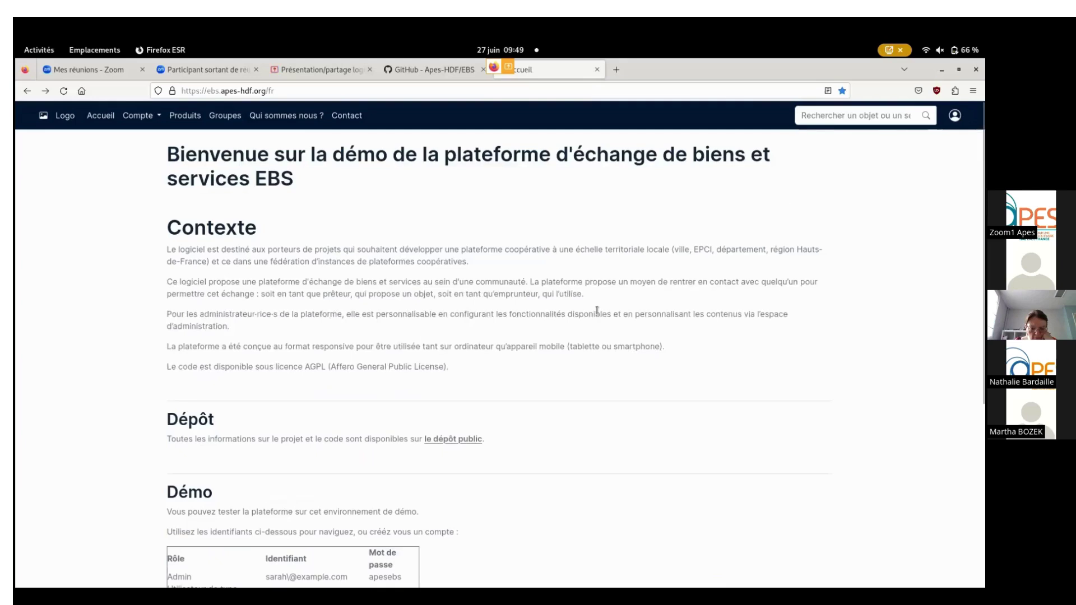
click(955, 116)
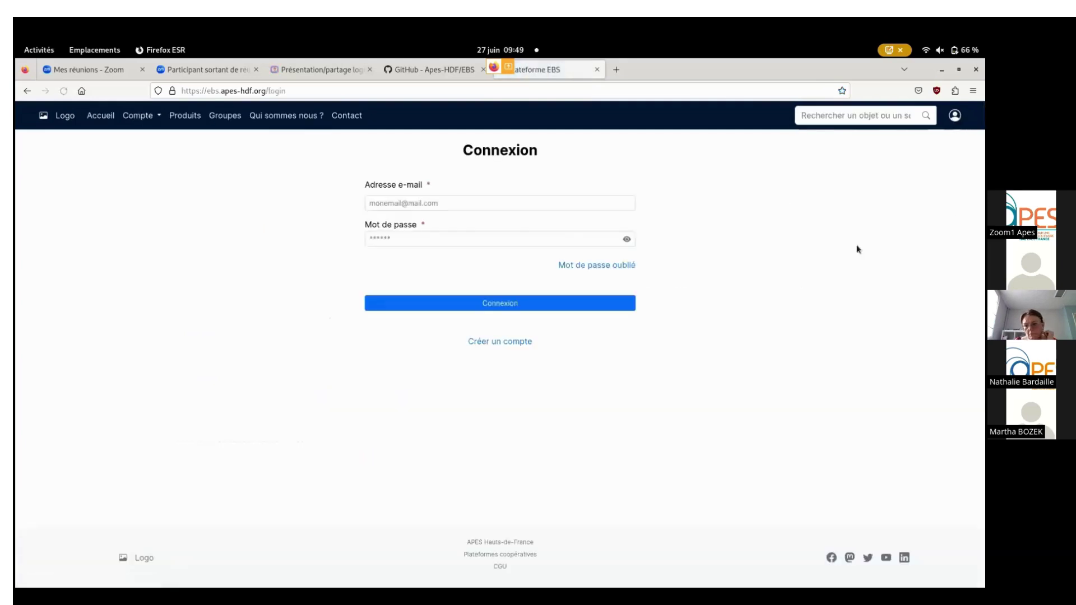
Enter the account's e-mail address and password in the Connexion form.
click(462, 203)
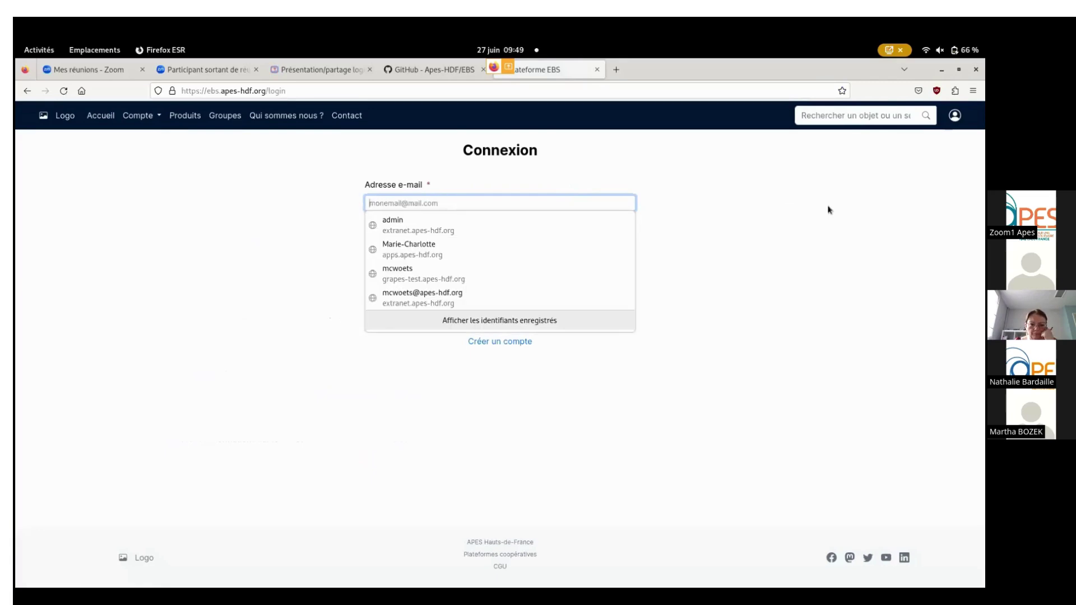
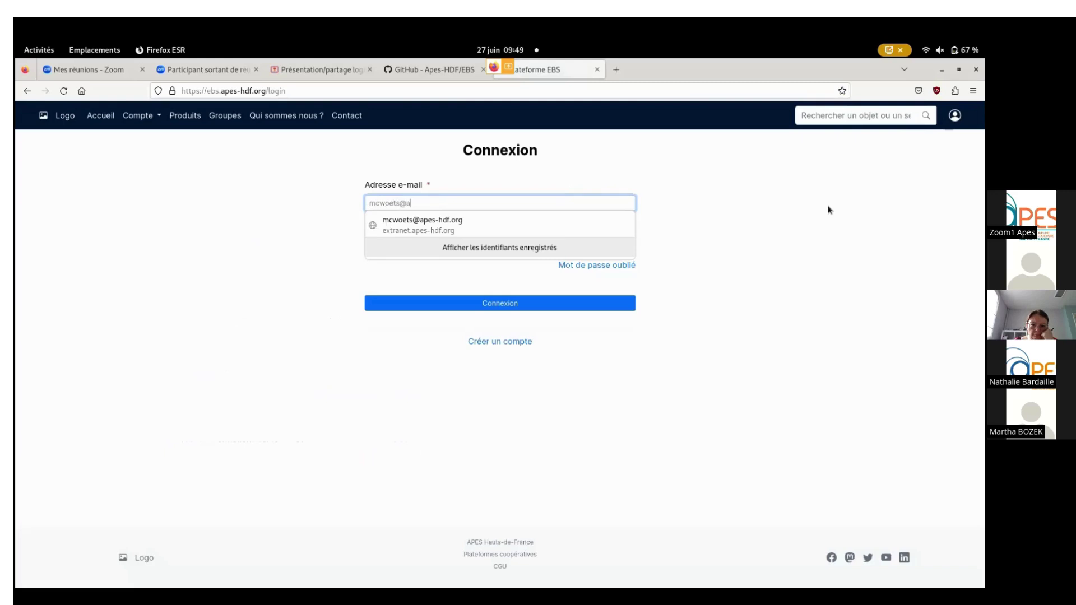
key(Tab)
click(402, 238)
text(*******)
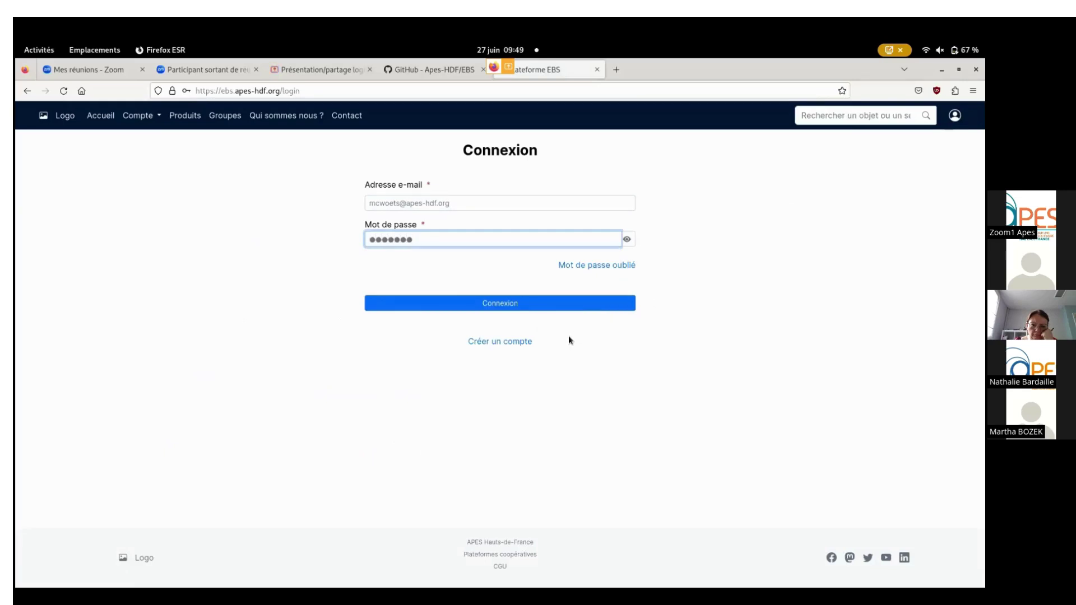
Switch to the Créer un compte page, decline Firefox's save-login offer, and glance at Thunderbird before returning.
click(496, 344)
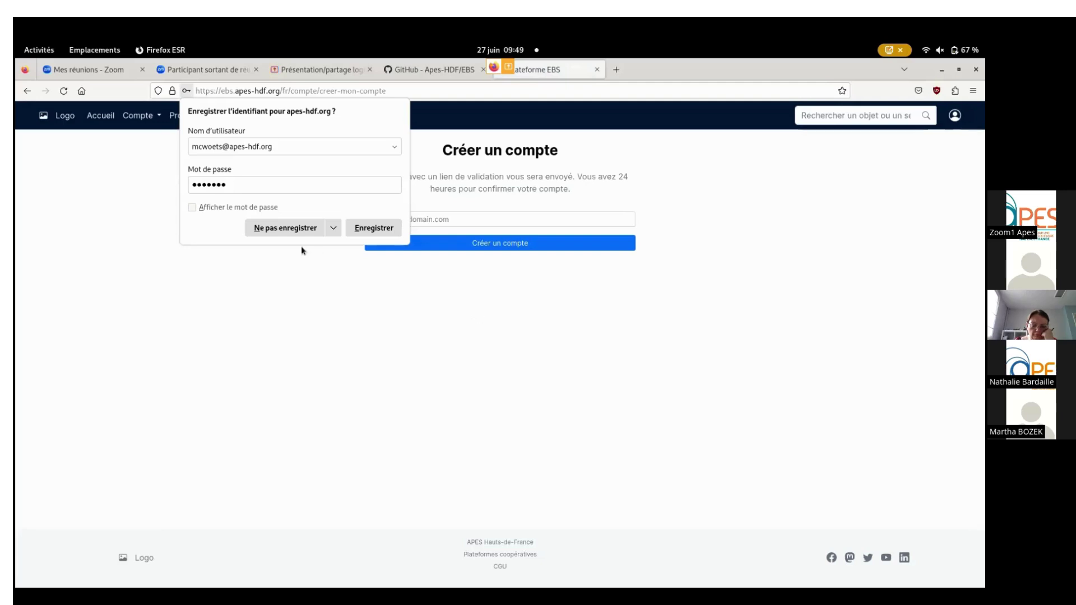
click(274, 230)
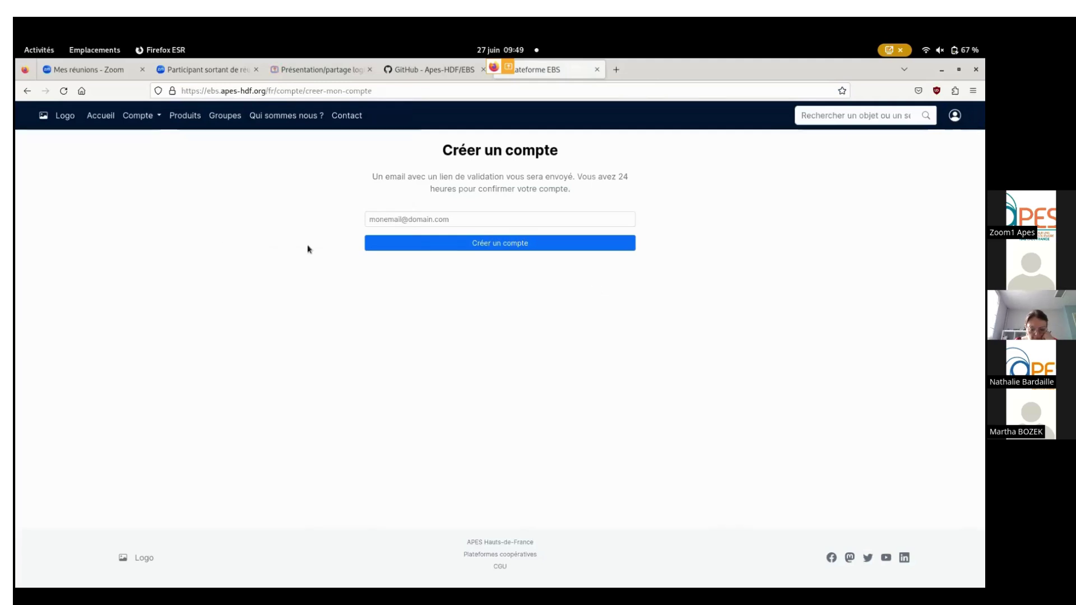
key(super)
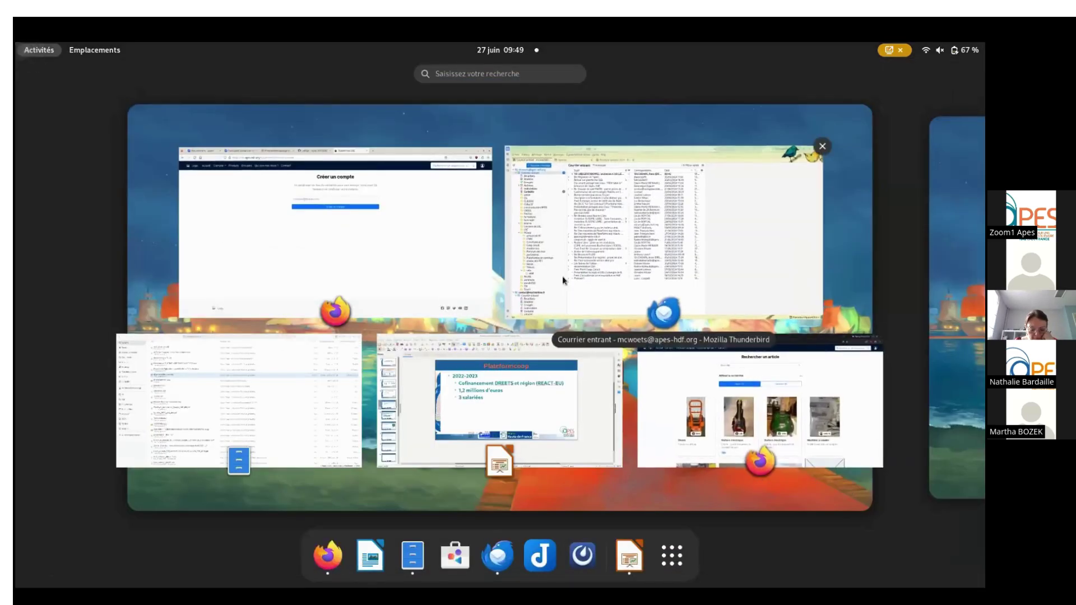
click(563, 275)
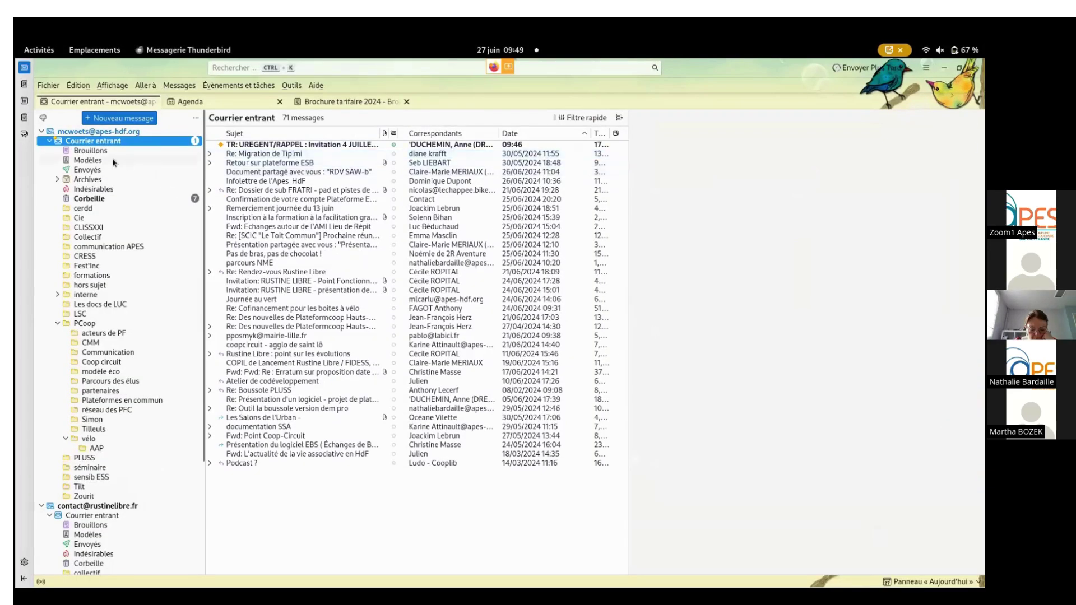
key(super)
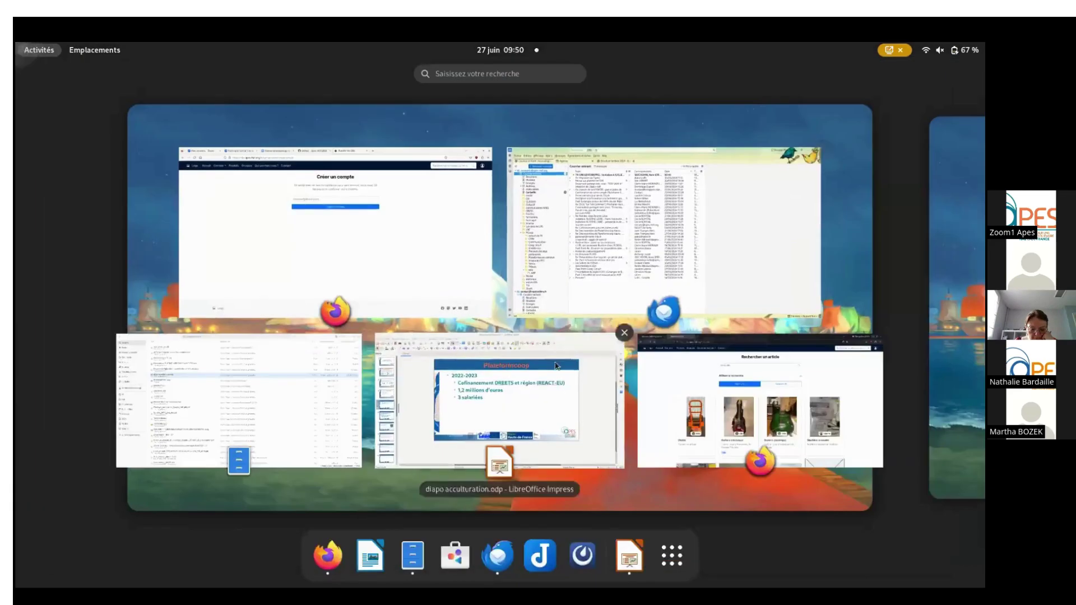
click(418, 289)
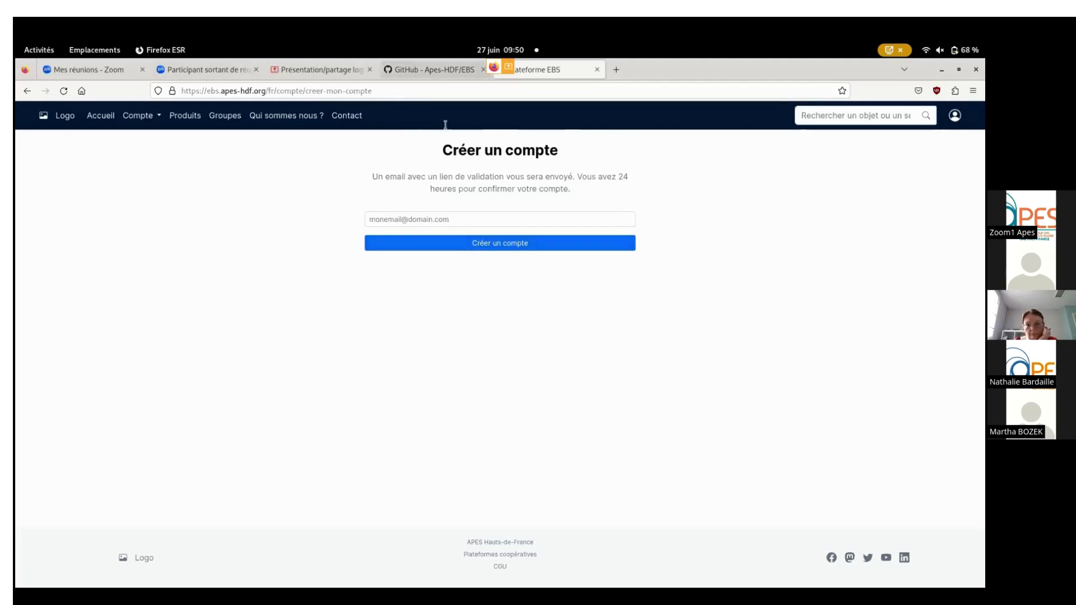
Submit a new-account request for the autocompleted work e-mail address and dismiss the mail notification.
click(470, 222)
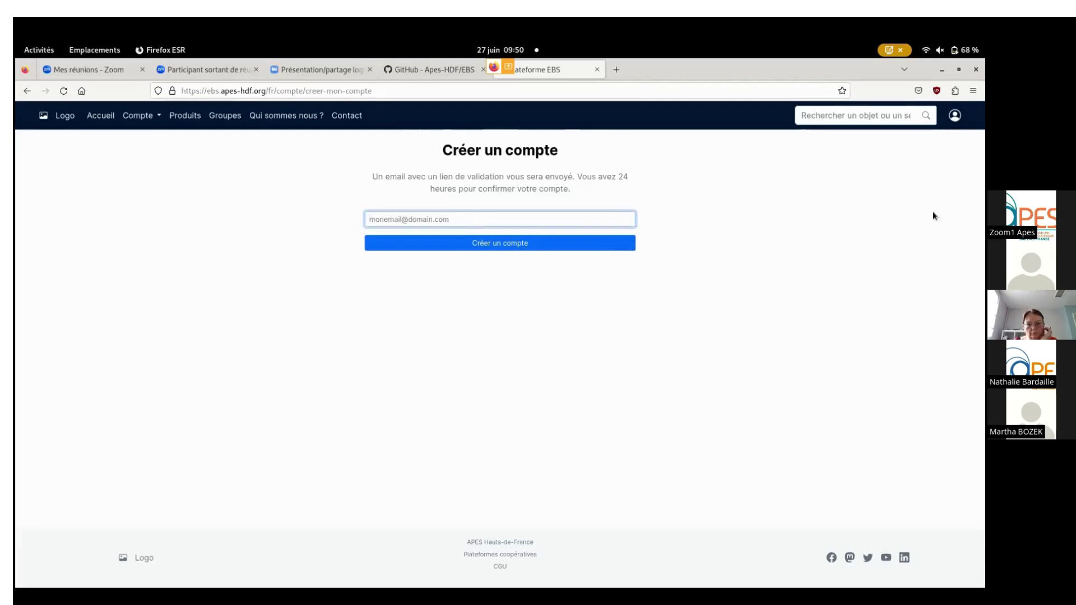
text(mc)
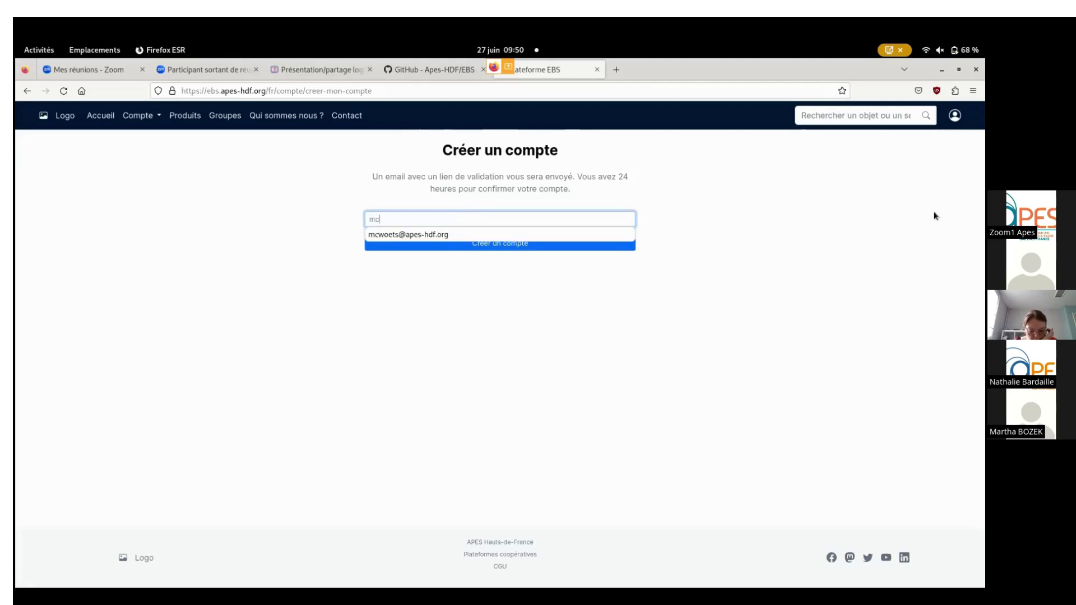
click(580, 237)
click(580, 249)
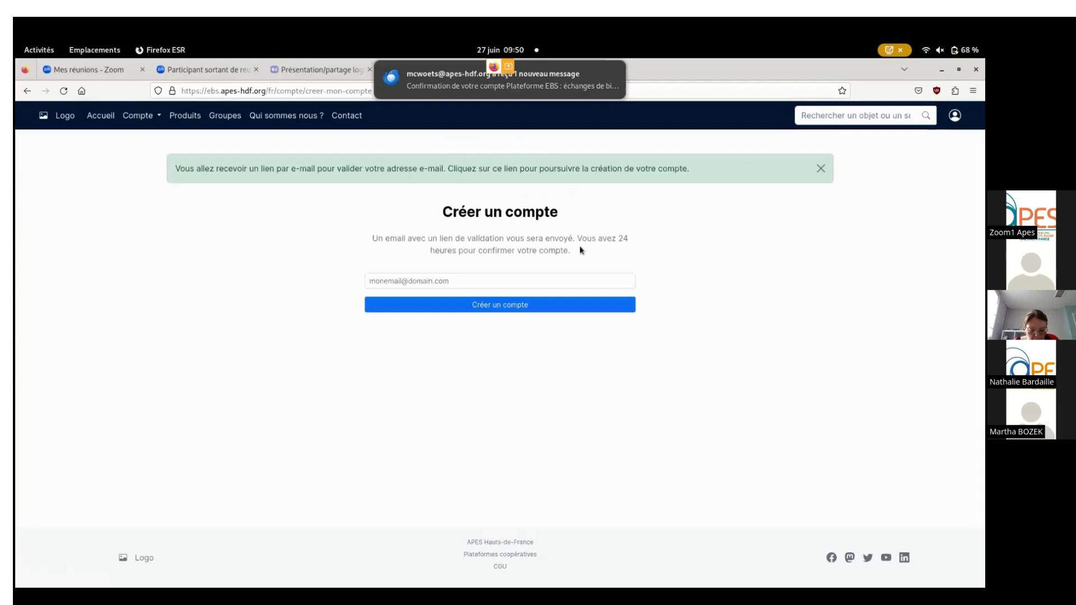
mouse_move(612, 77)
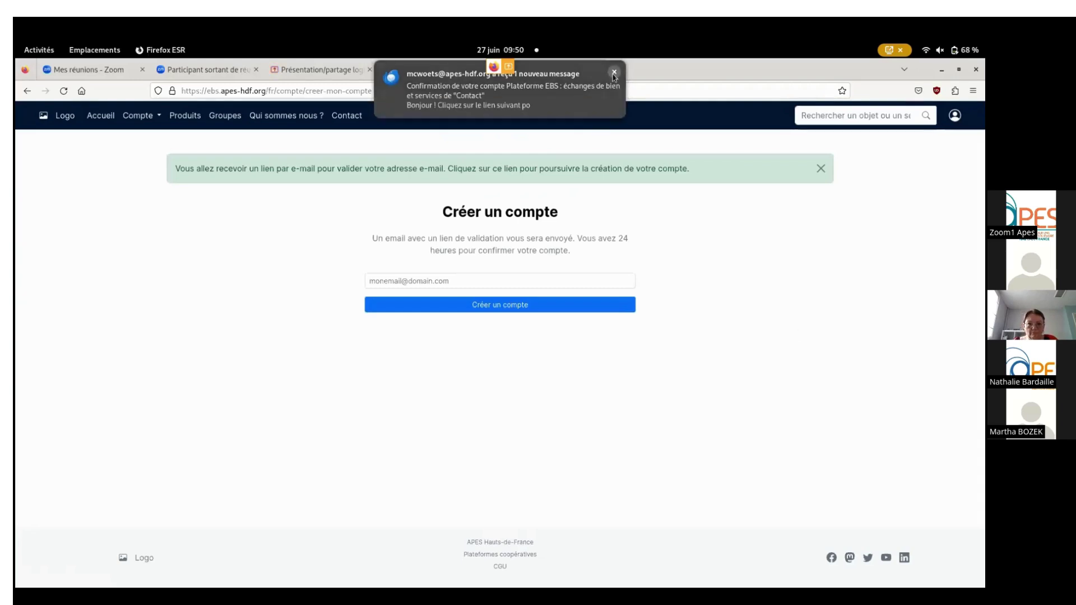
click(614, 73)
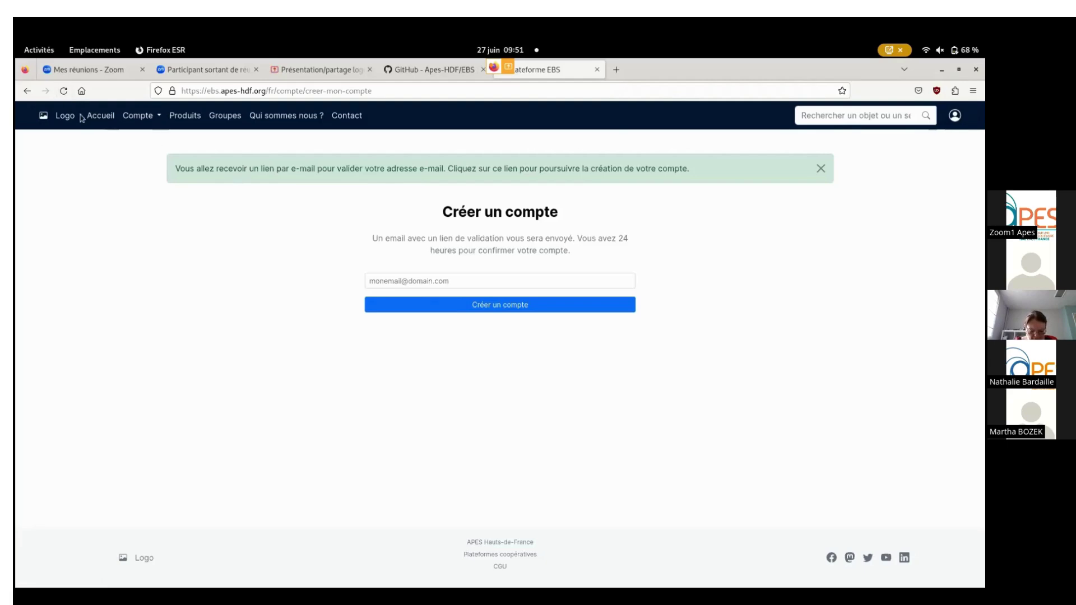
Open the 'Confirmation de votre compte' e-mail in Thunderbird and follow its 'Confirmer mon adresse' link.
mouse_move(16, 43)
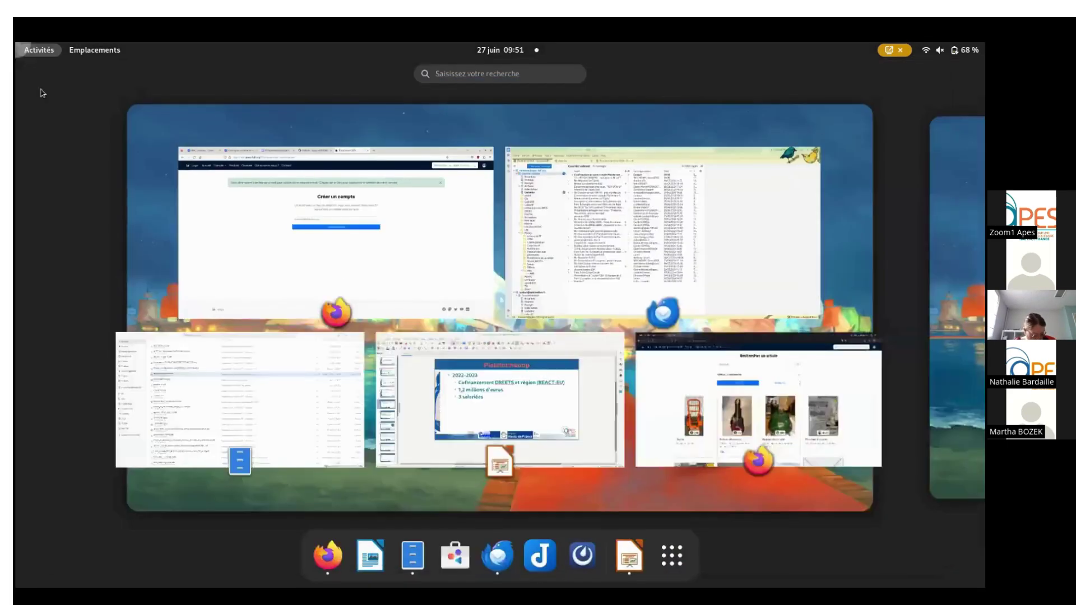
click(626, 205)
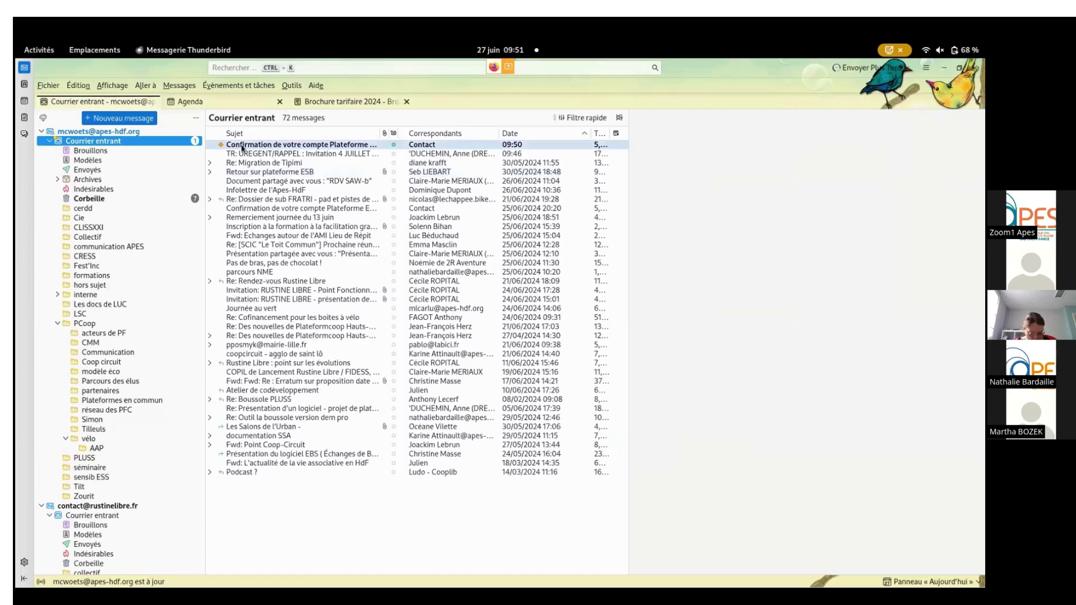
click(243, 148)
click(670, 240)
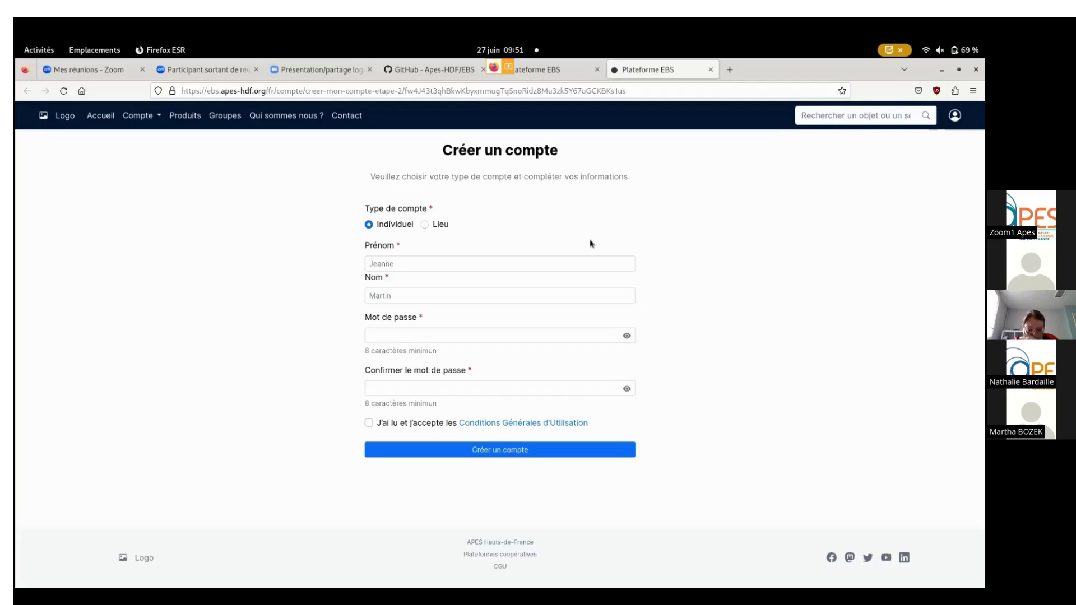
Enter the account holder's first name and last name in the individual sign-up form.
click(402, 264)
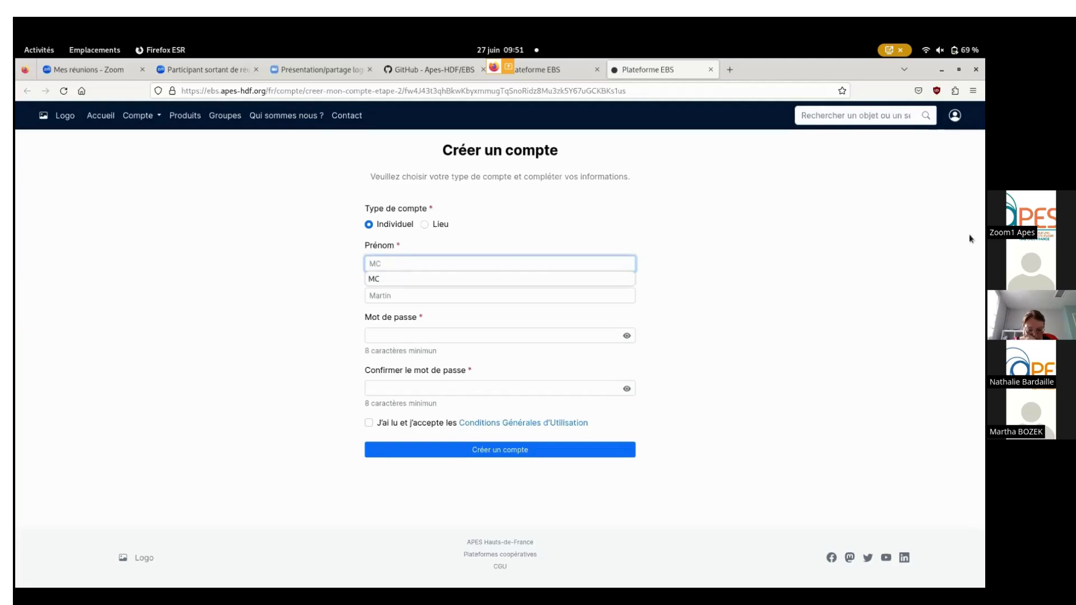
click(421, 296)
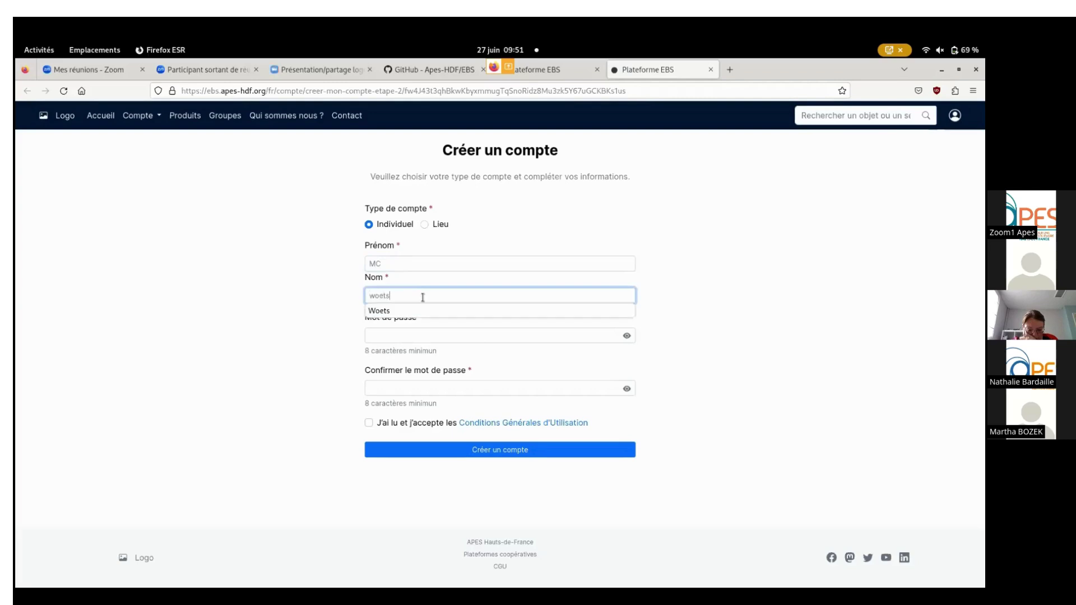
click(421, 311)
Fill in the password and its confirmation, and accept the terms of use (CGU).
click(417, 336)
key(Escape)
text(•••••••)
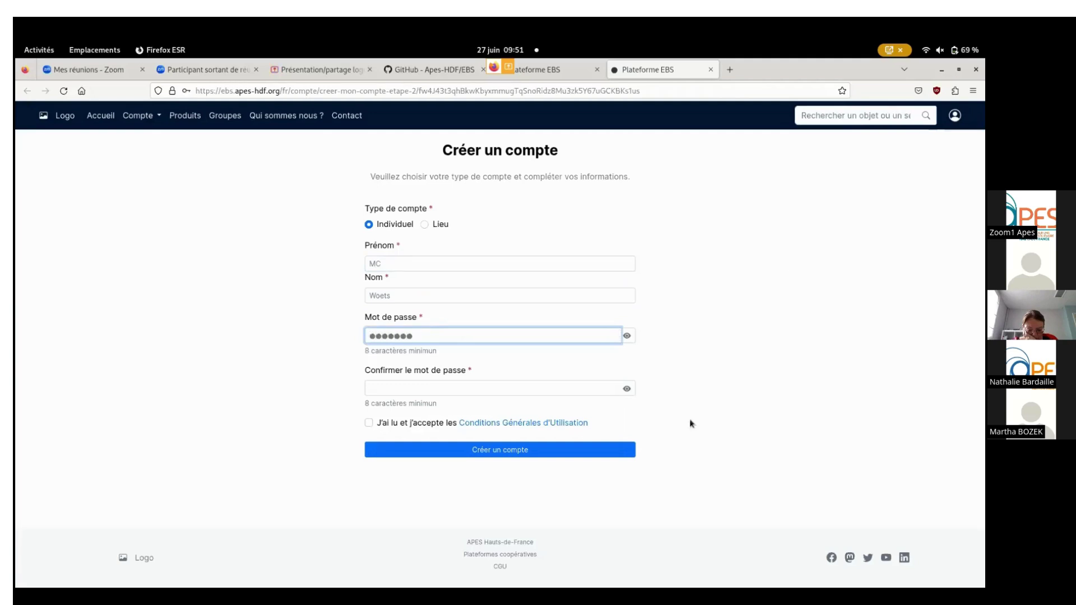
click(552, 388)
text(•••••••)
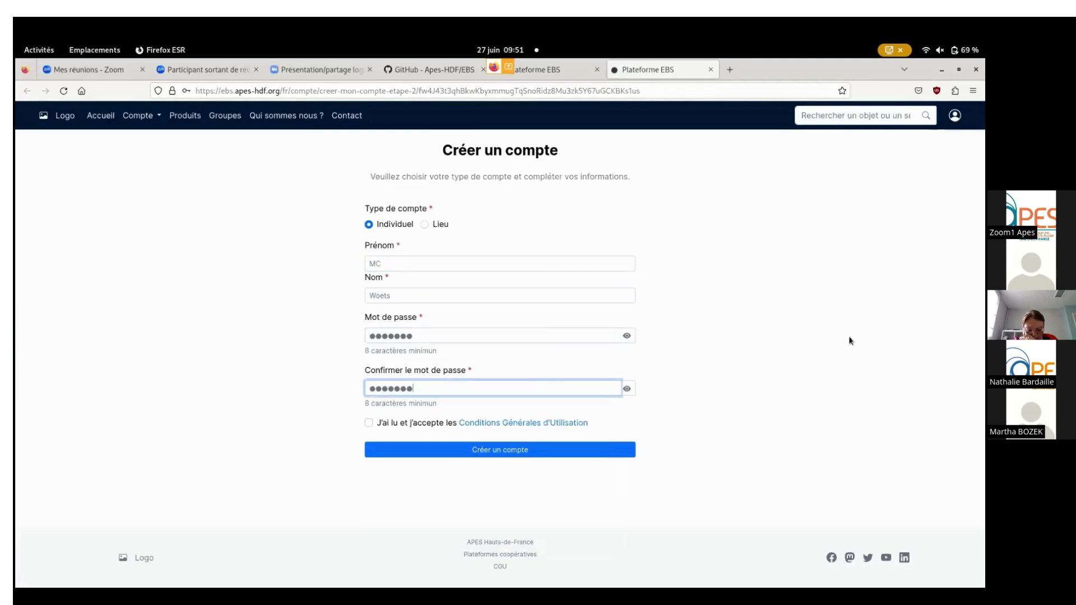
click(369, 424)
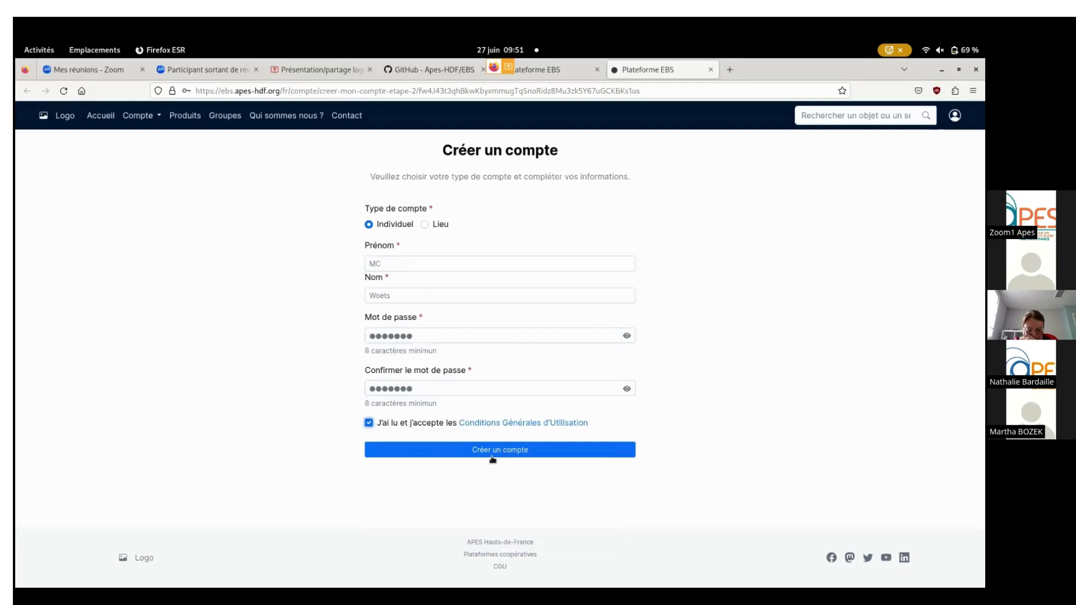
Reveal the password, append '!' to both password fields, and submit the new account.
click(618, 340)
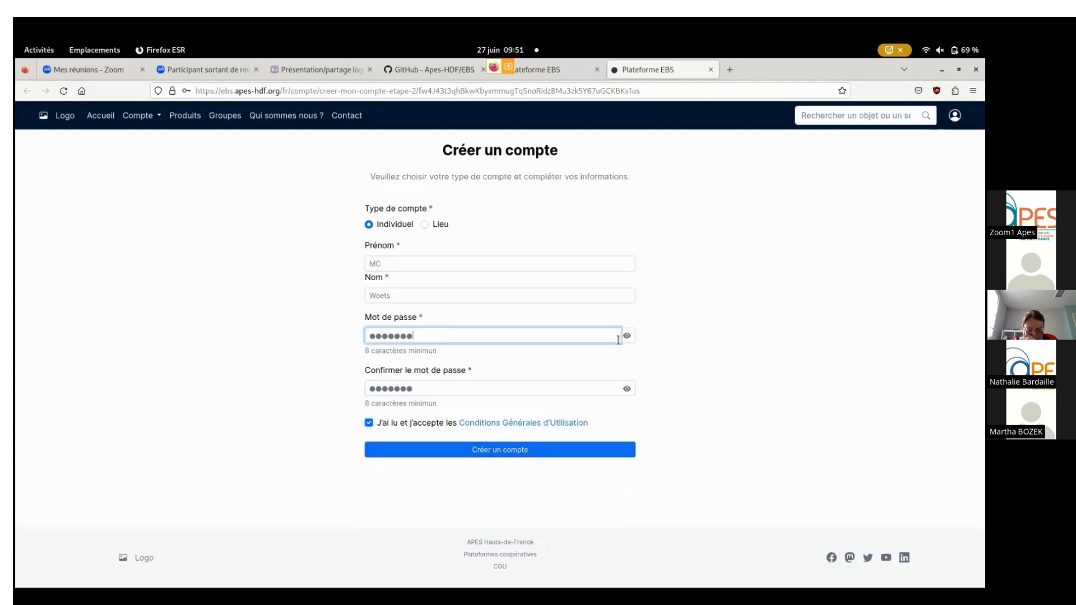
click(627, 336)
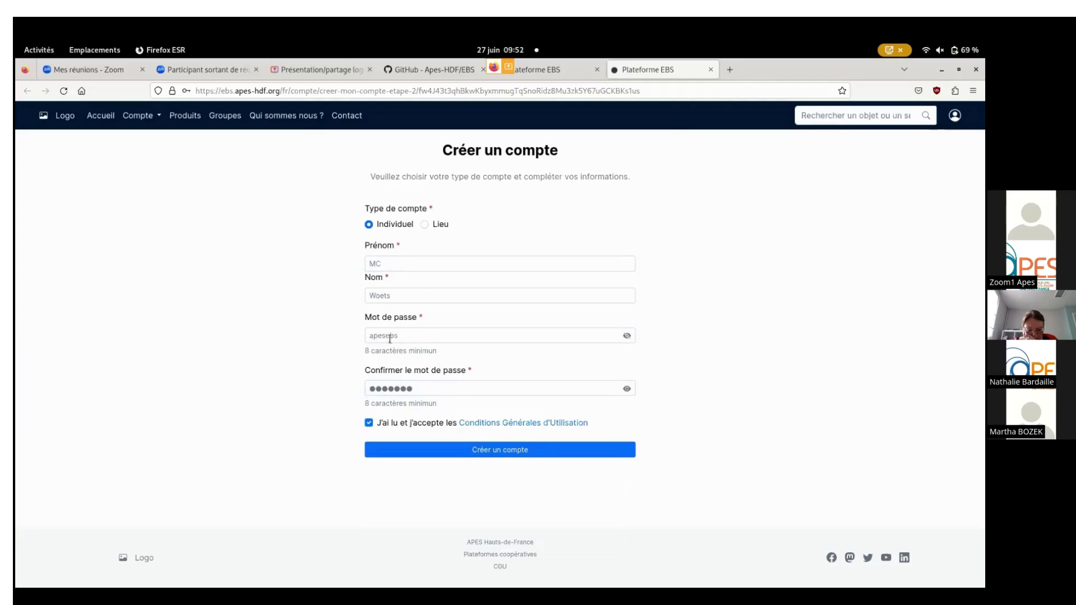
click(401, 339)
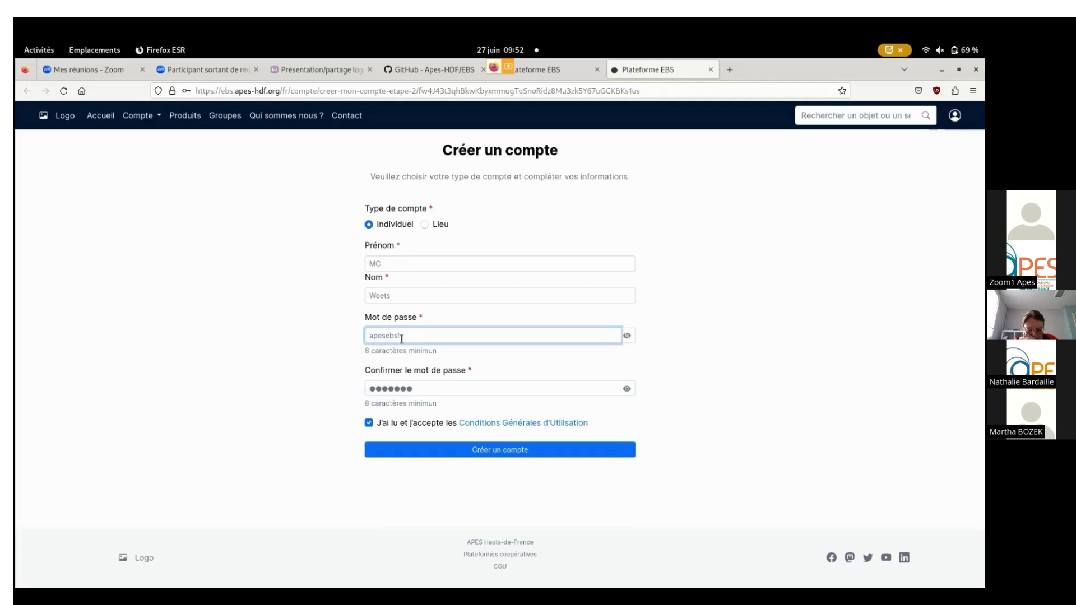
text(!)
click(427, 384)
text(!)
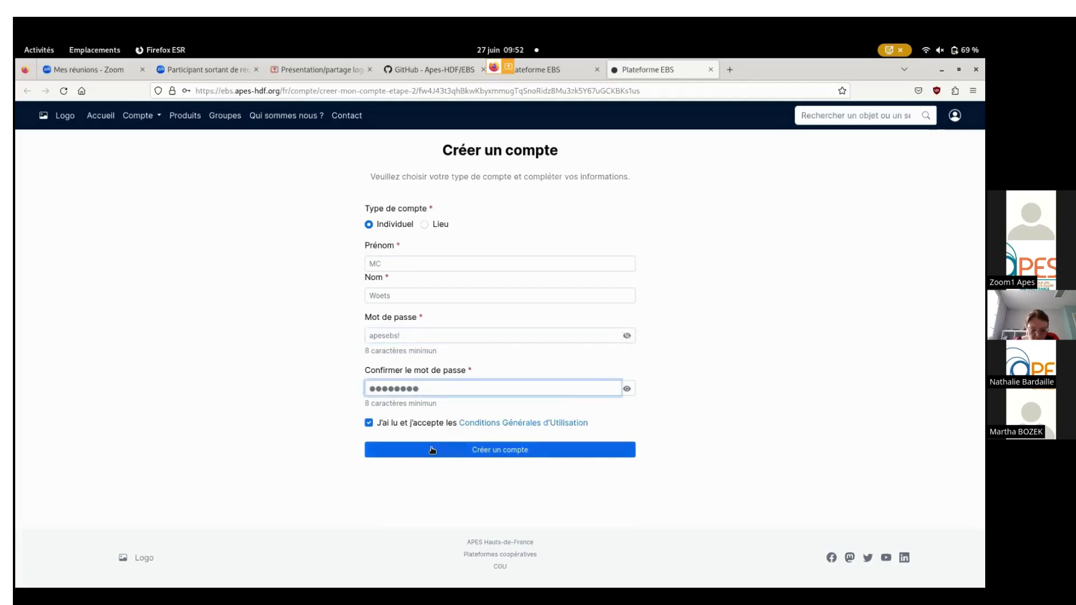
click(433, 451)
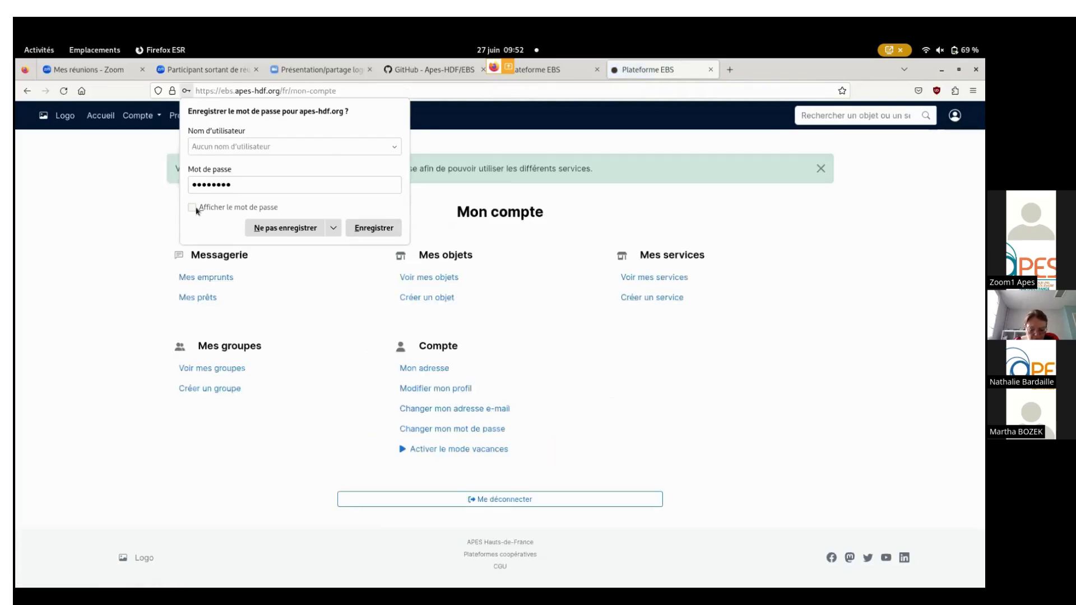
Decline Firefox's save-password prompt to view the account-created banner on Mon compte.
click(298, 230)
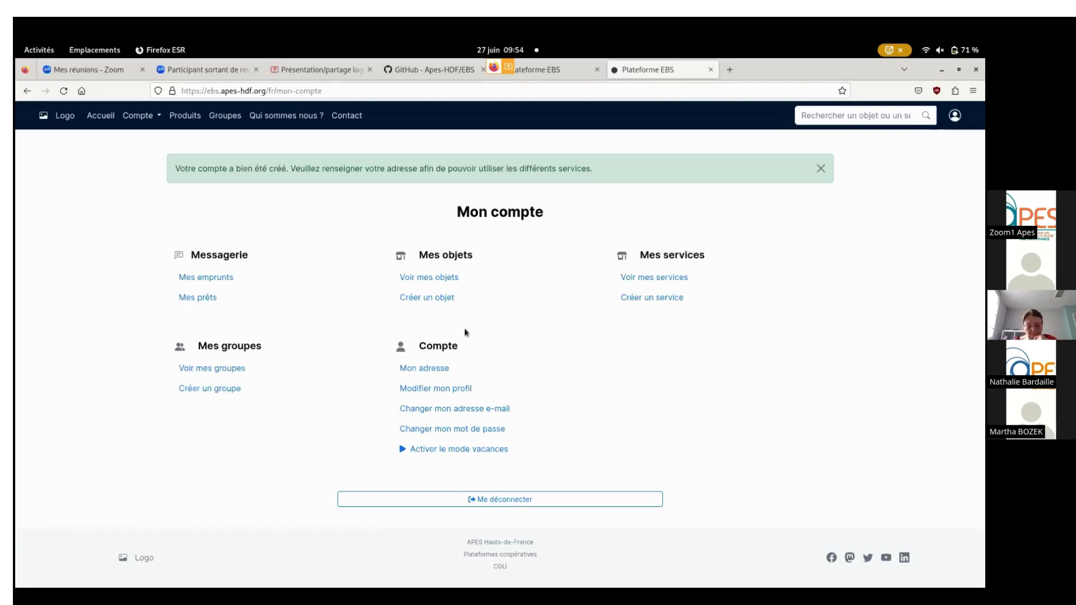
Close the address-required notice, open Mon adresse, and enter the street, postal code and suggested city.
click(435, 302)
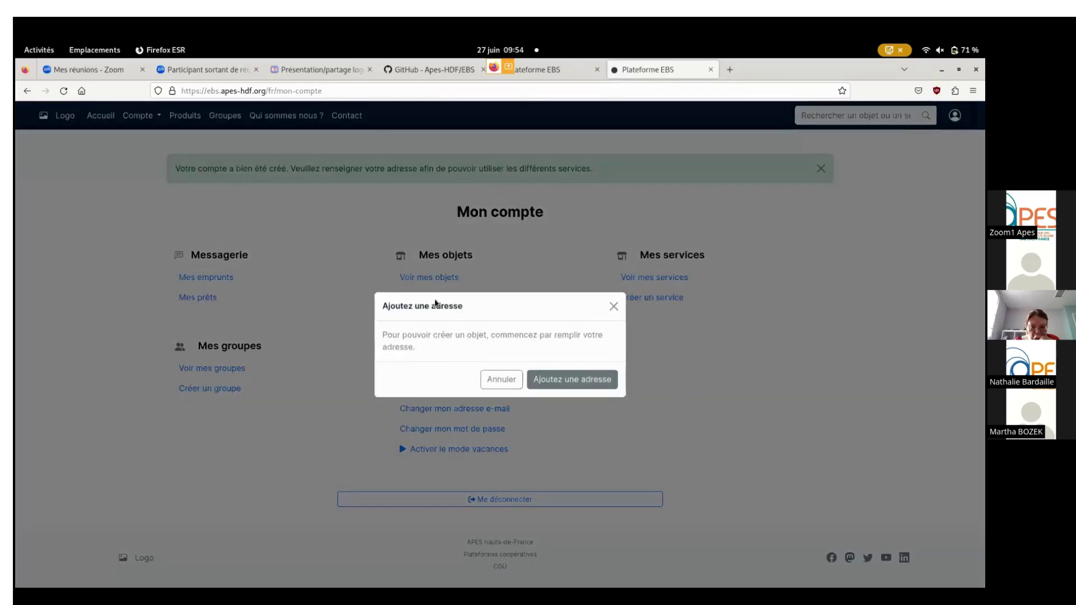
click(613, 307)
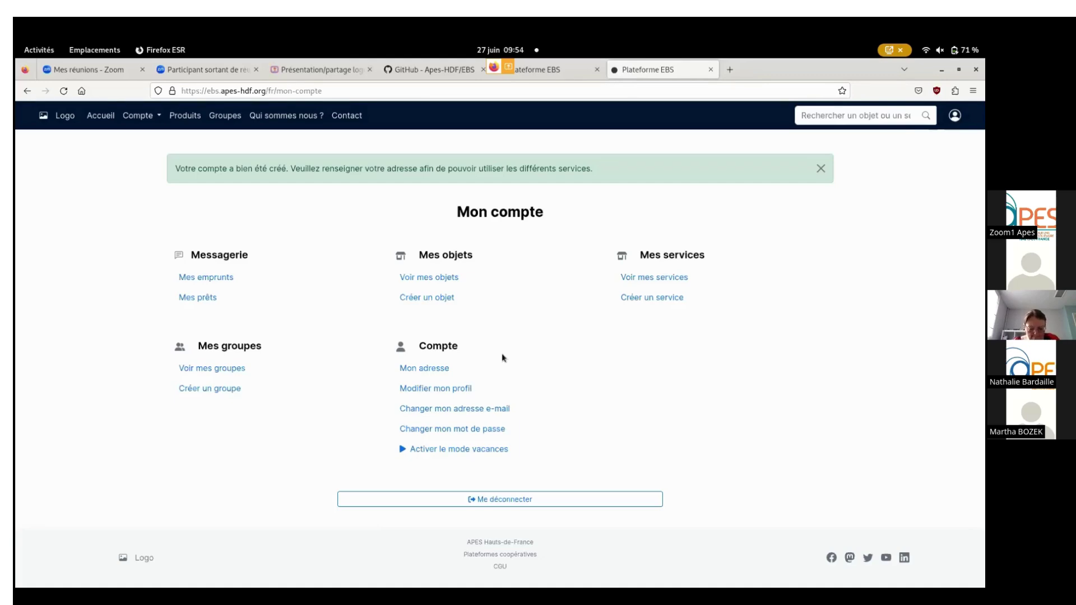
click(427, 370)
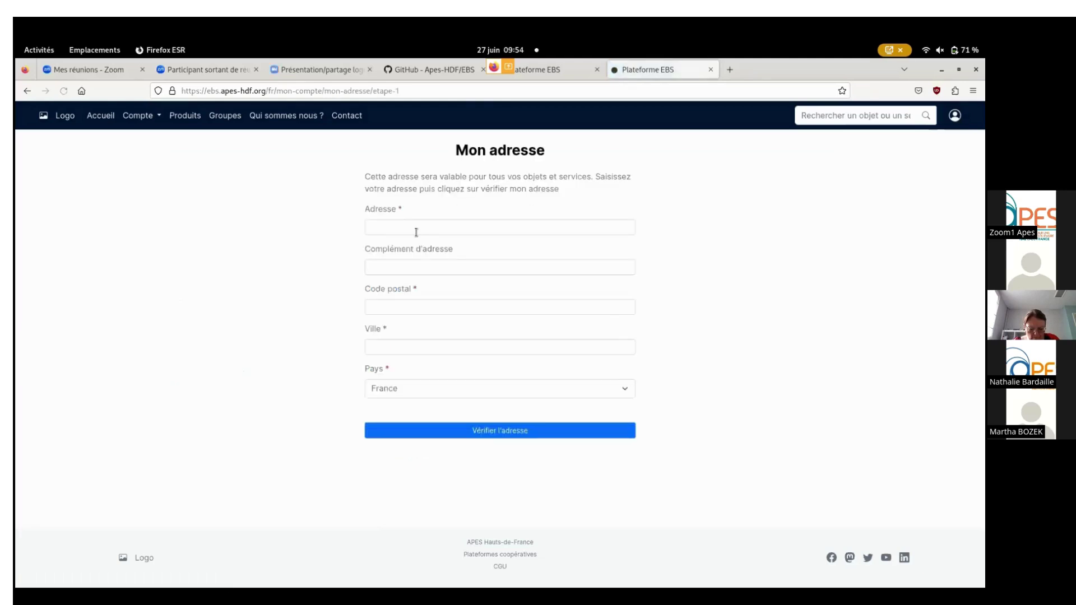
click(449, 231)
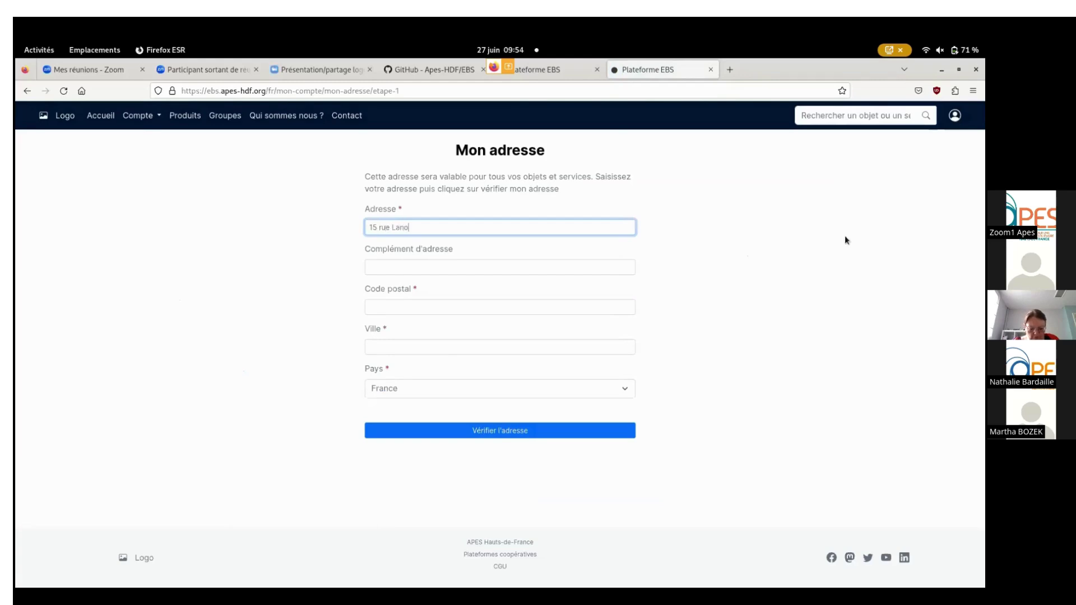
click(471, 312)
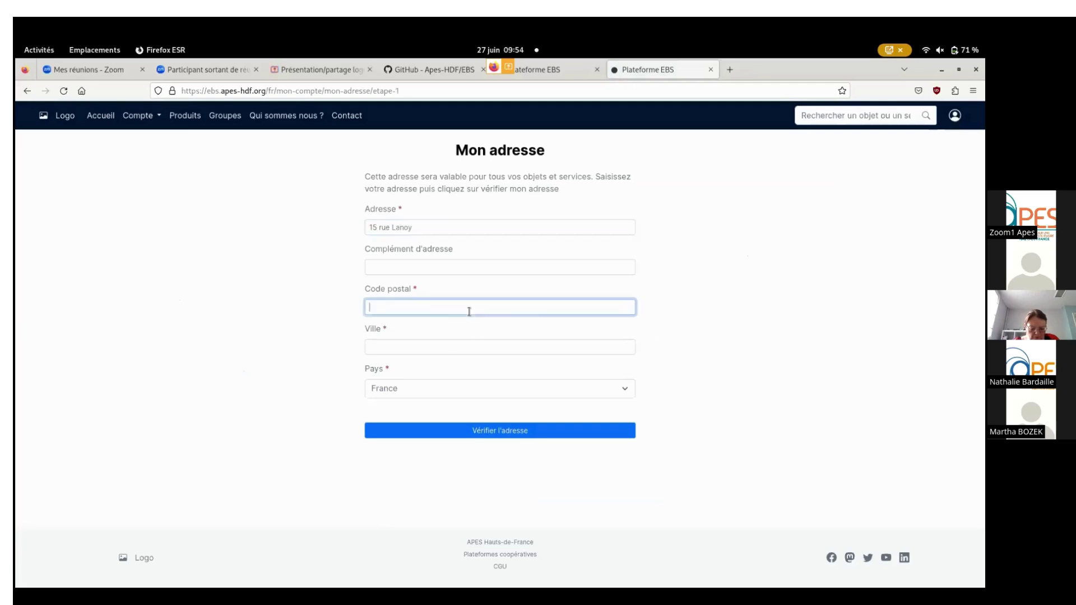
text(62300)
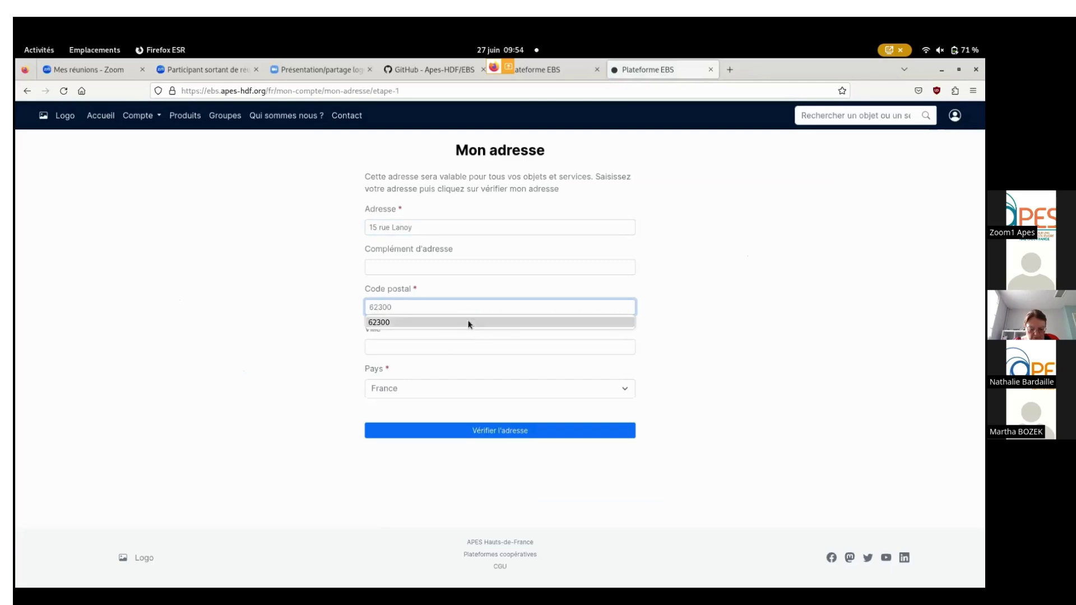
click(466, 346)
click(441, 364)
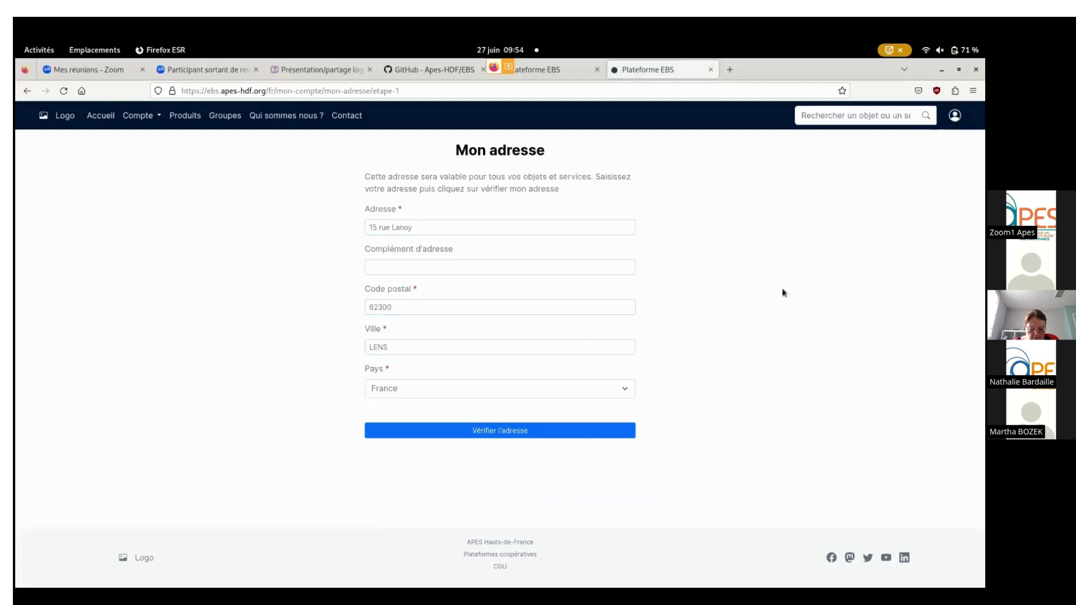
Verify the address, choose the second suggested match, and save it.
click(527, 428)
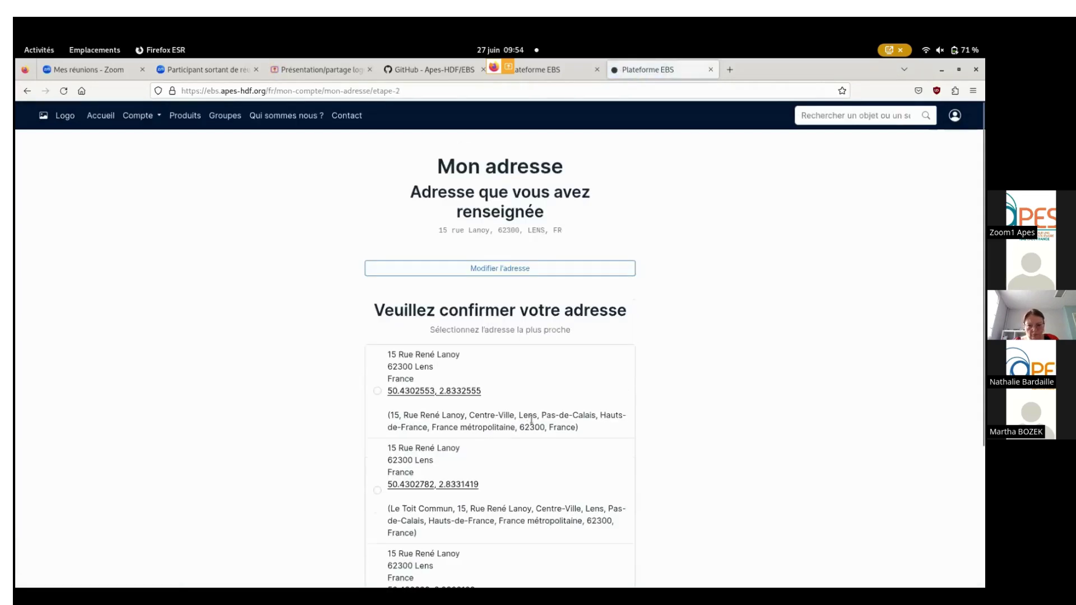
scroll(596, 378, down, 2)
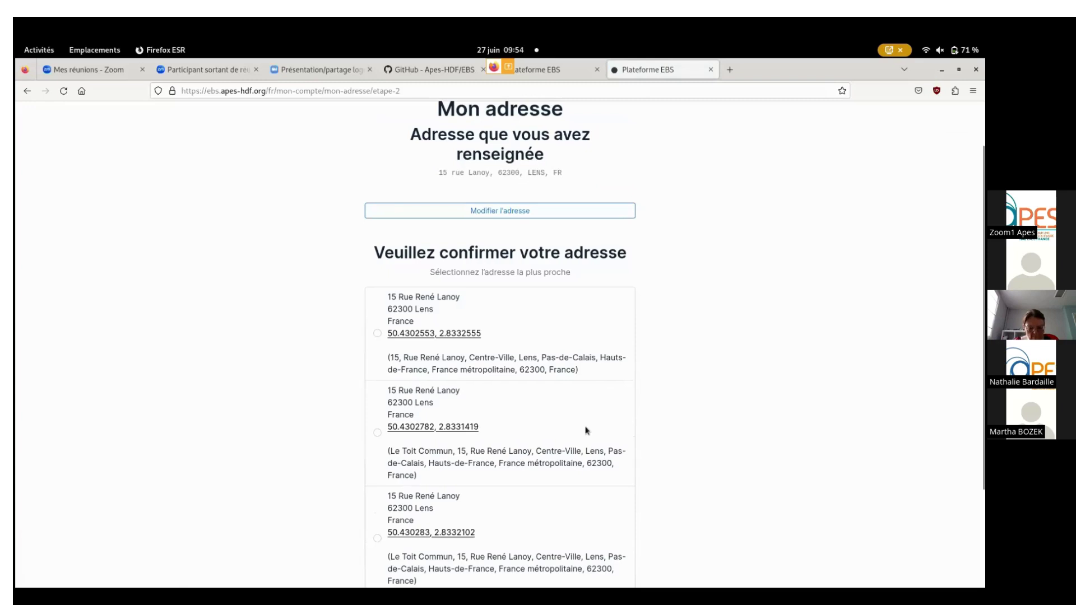
click(378, 434)
scroll(660, 402, down, 3)
click(516, 493)
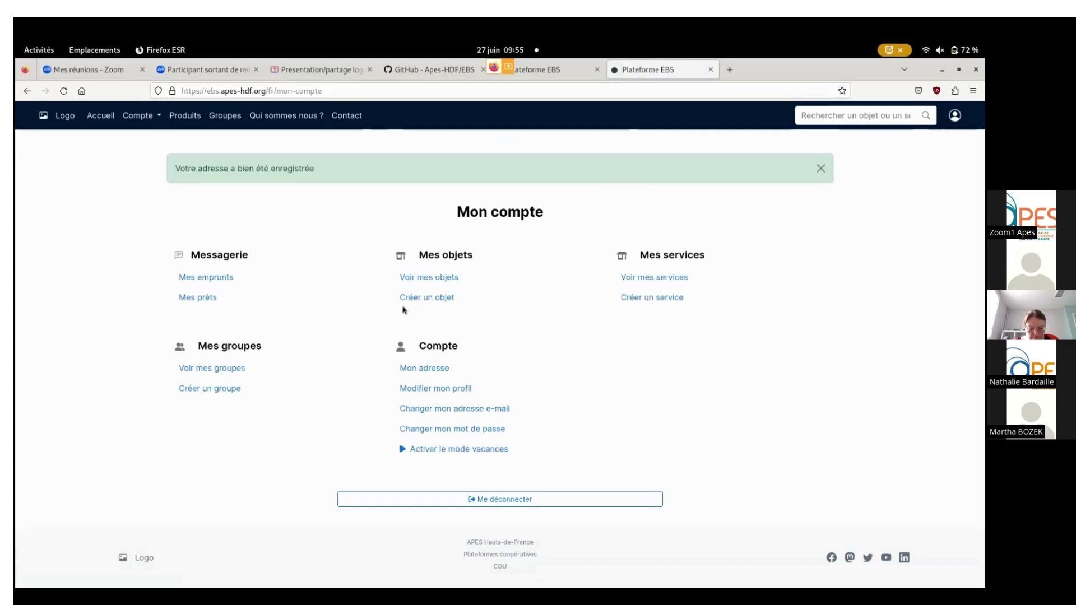
Create an object in Cuisine & accessoires named 'appareil à raclette', described 'appareil pour 2, soirées en amoureux garanties'.
click(442, 298)
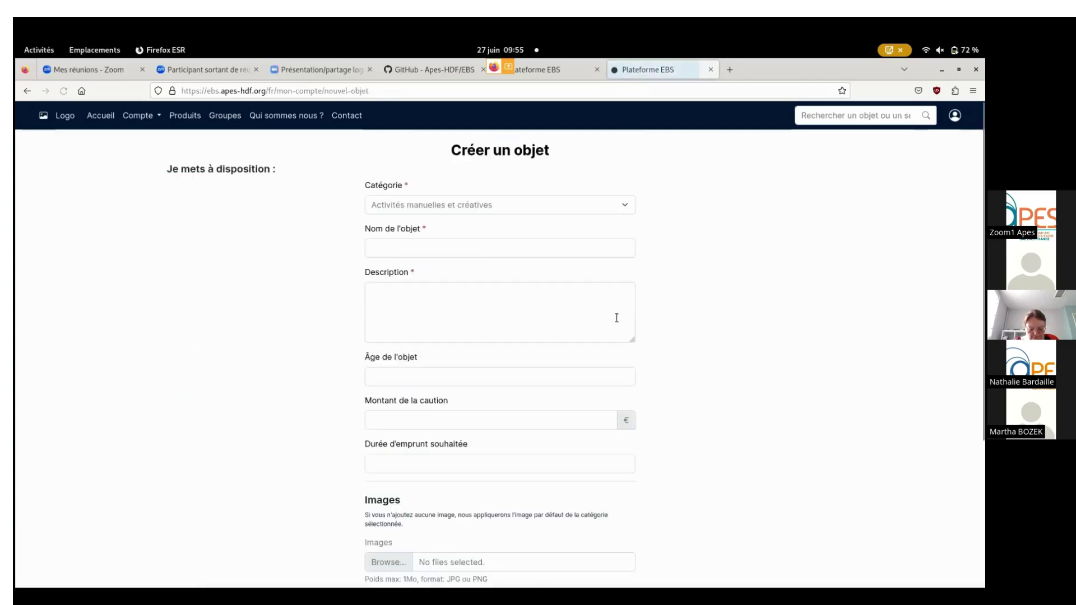
click(572, 210)
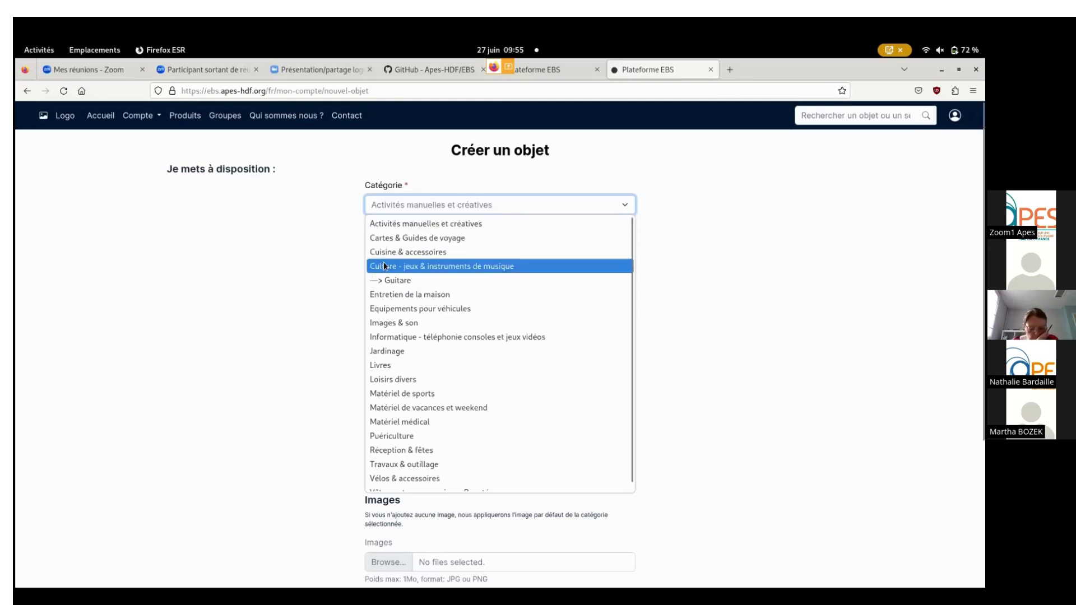
click(503, 252)
click(503, 250)
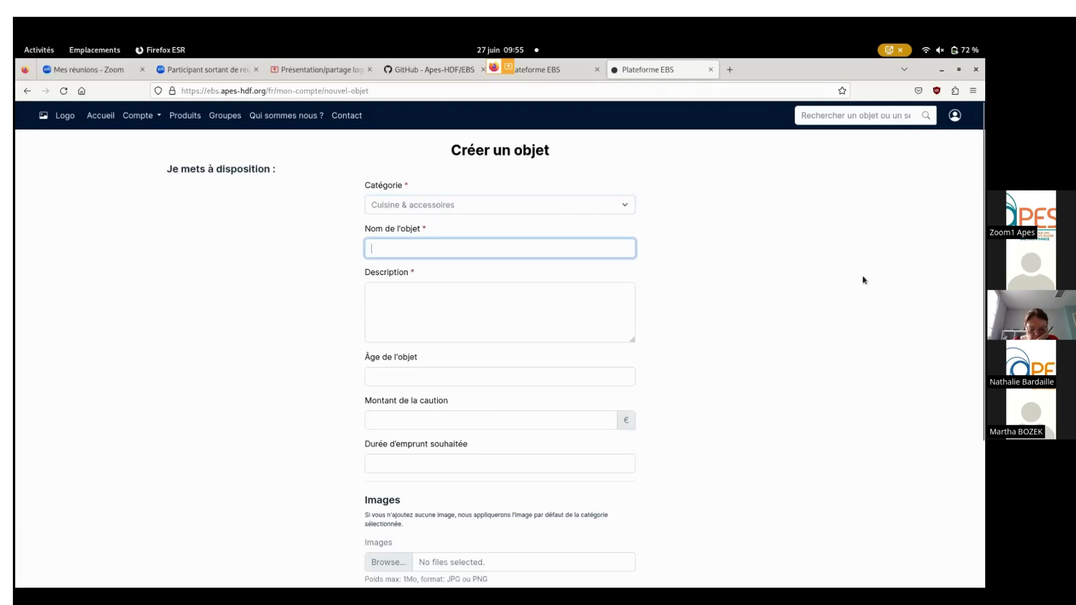
text(Appare)
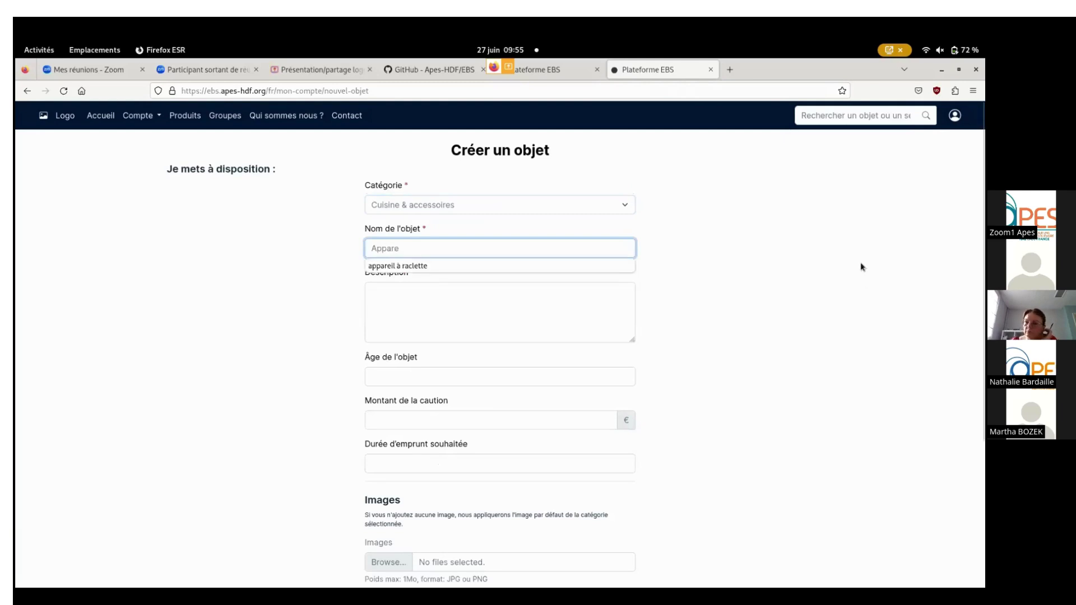
click(482, 263)
click(490, 305)
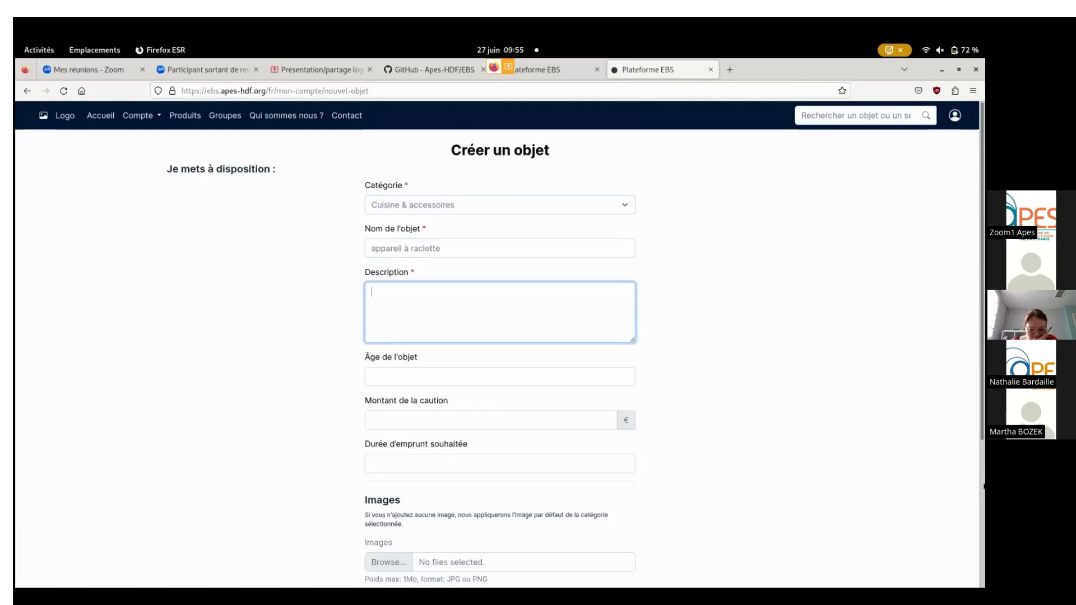
text(appareil pour 2, soiré)
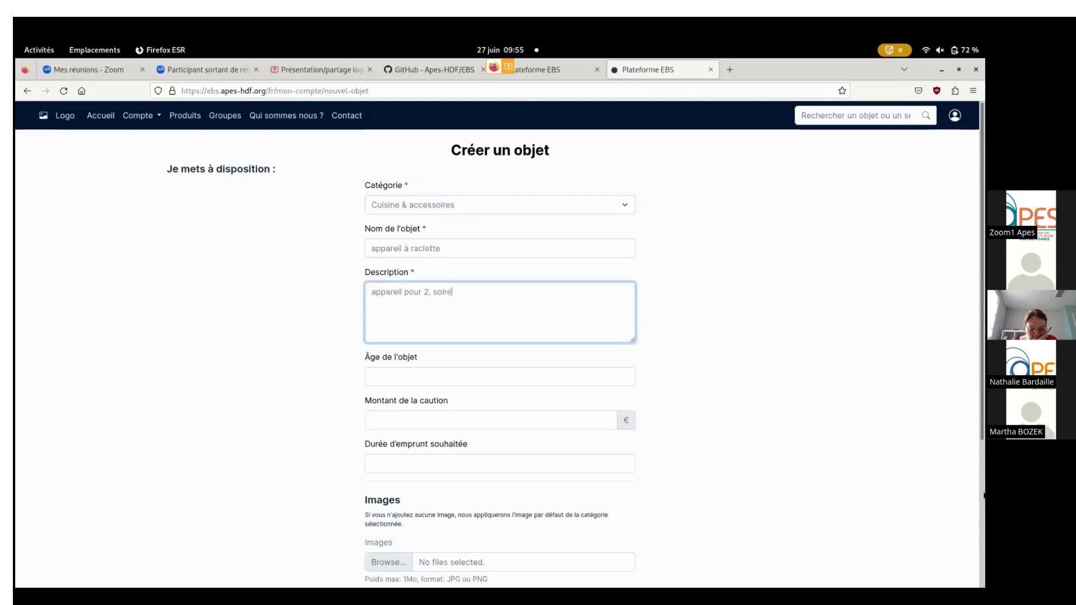
text(es en amoureu)
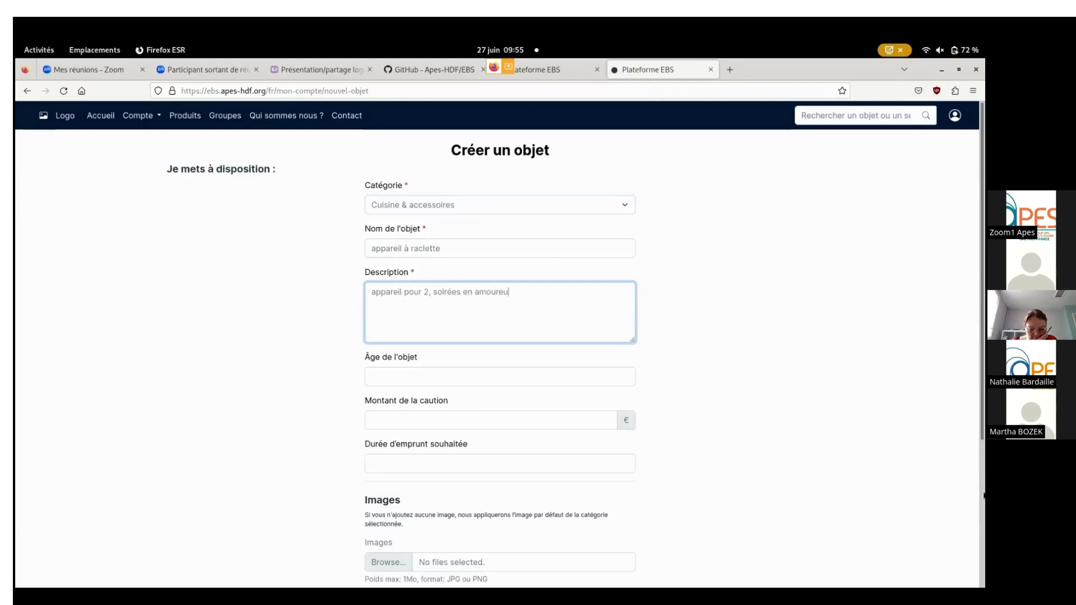
text(x garanties)
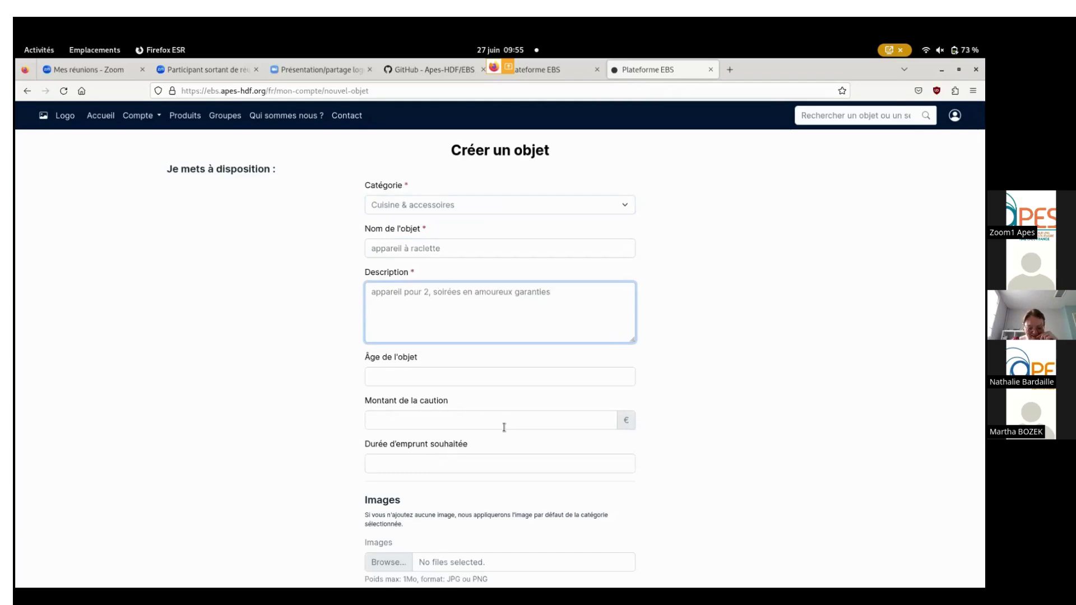
Set the object's age to '2 ans', visit the deposit and loan duration fields, then browse for an image.
click(413, 377)
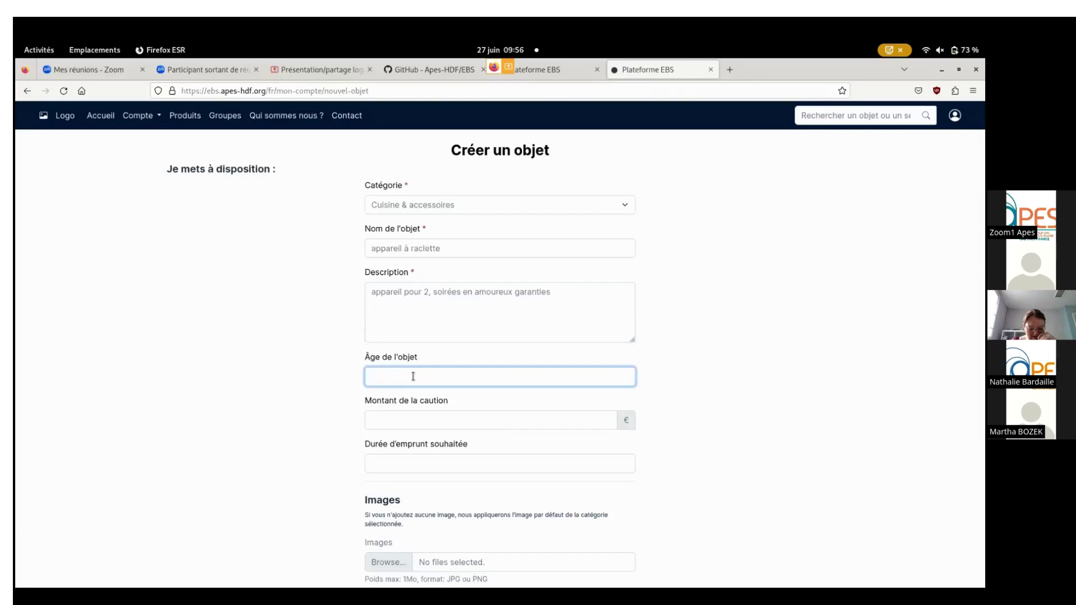
text(2 ans)
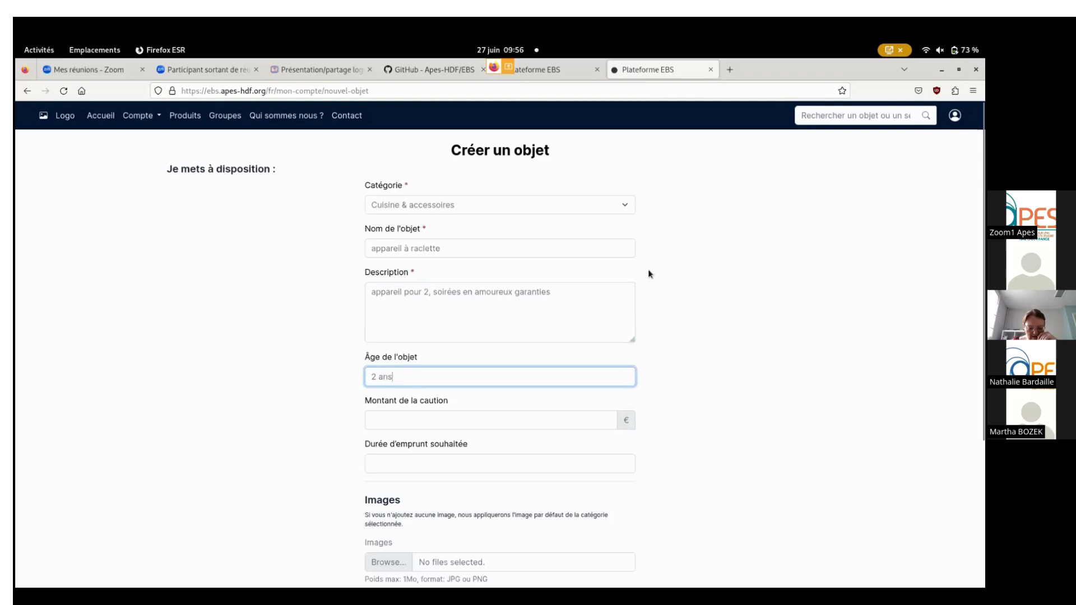
click(453, 425)
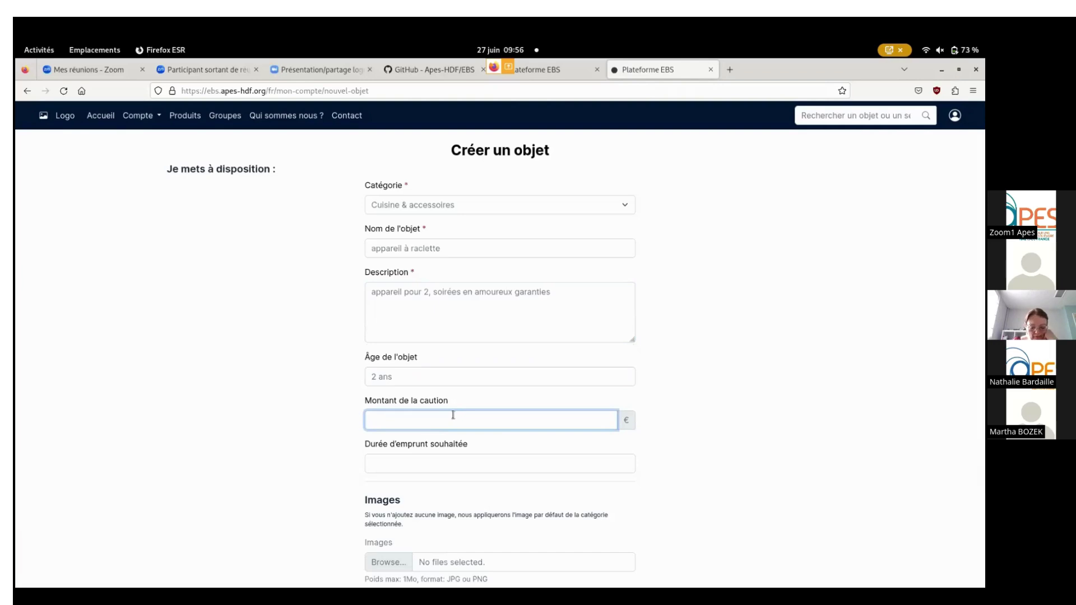
scroll(482, 411, down, 2)
click(463, 411)
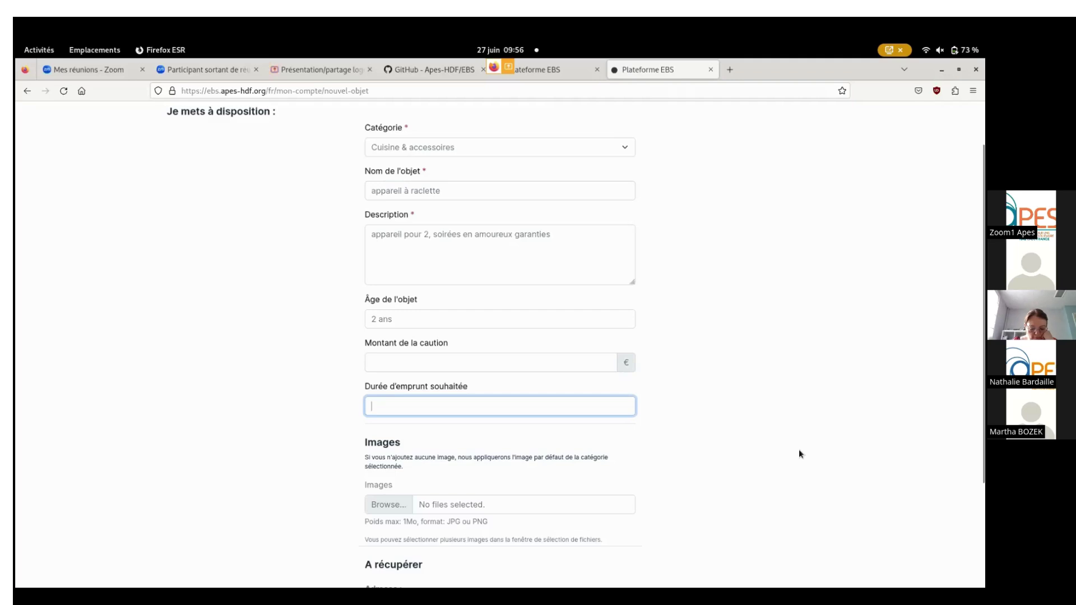
scroll(626, 432, down, 3)
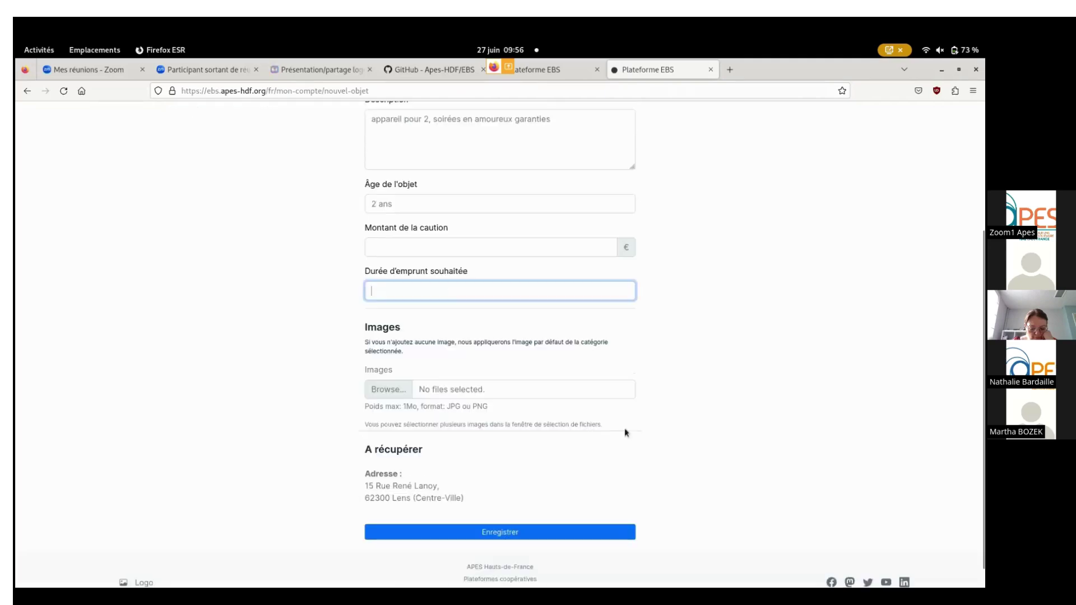
click(394, 393)
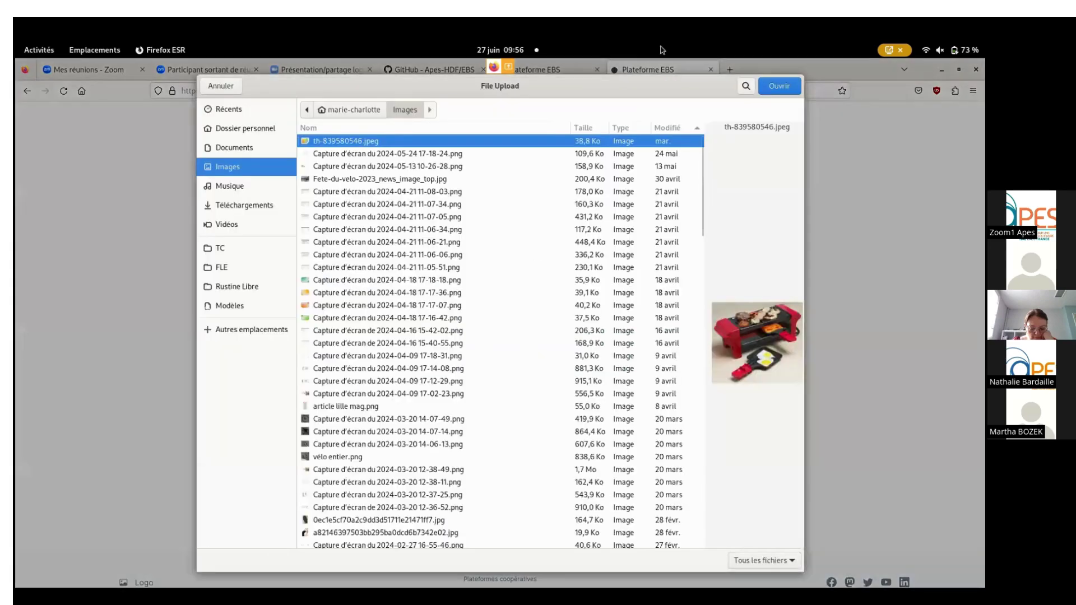
Attach th-839580546.jpeg as the photo and save the appareil à raclette object.
click(779, 86)
scroll(449, 429, down, 1)
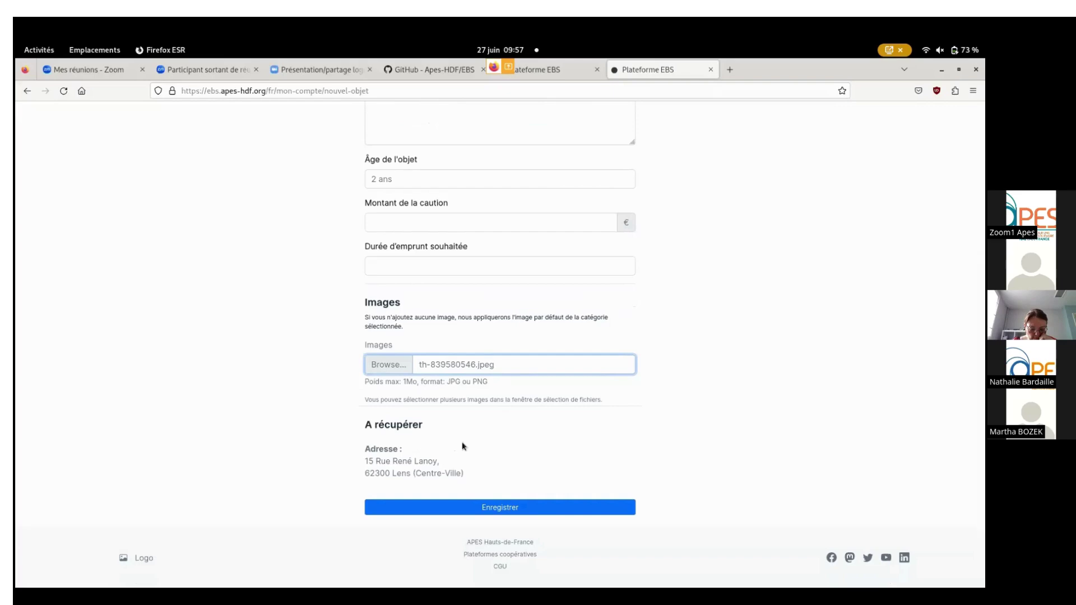
click(497, 511)
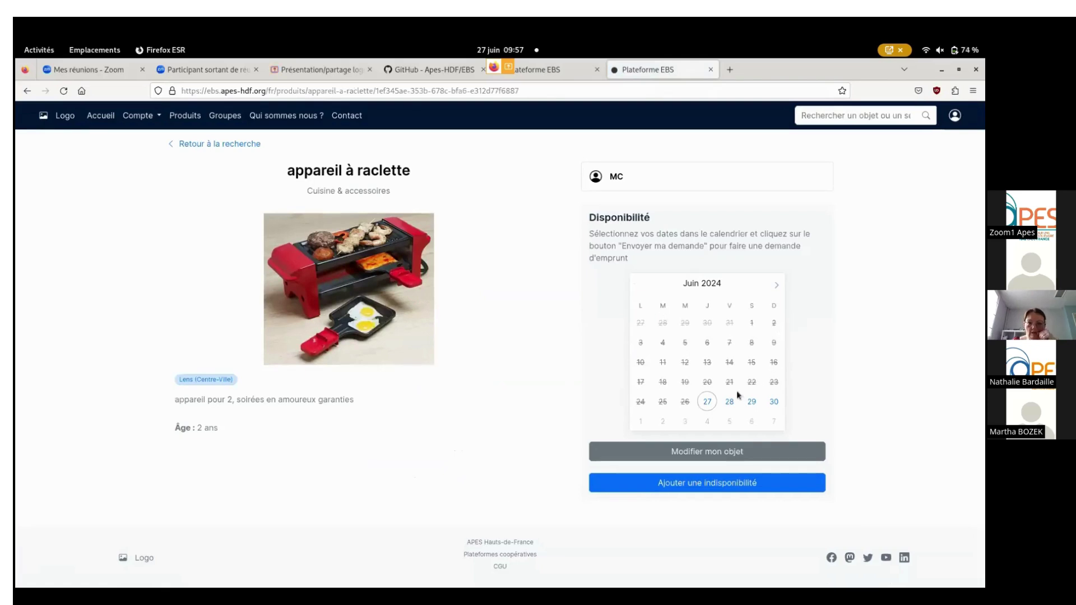
Page the raclette machine's availability calendar through June–August 2024, then open 'Ajouter une indisponibilité'.
click(777, 287)
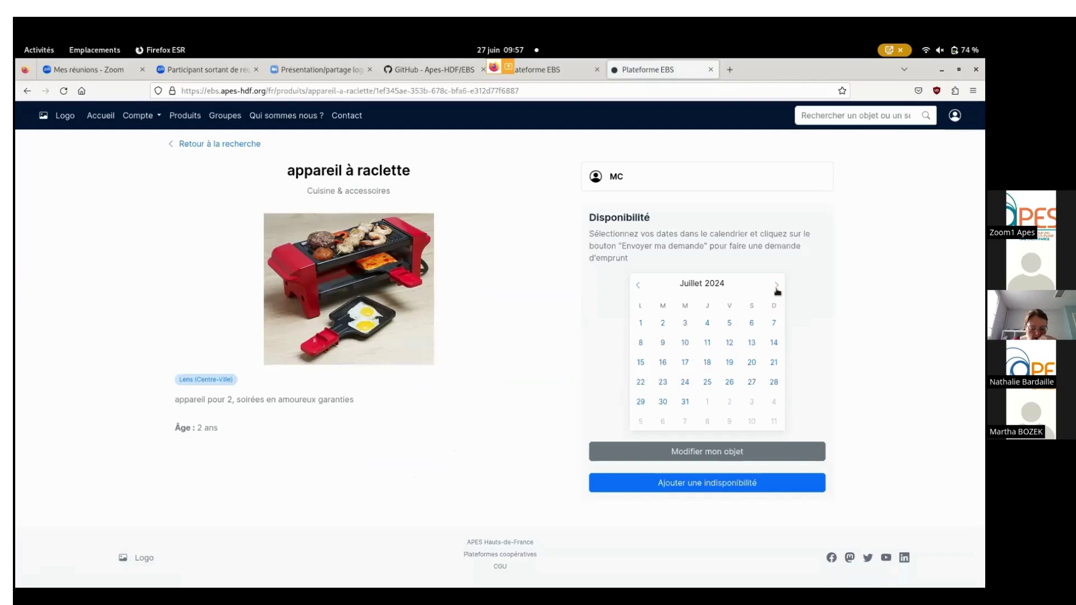
click(783, 286)
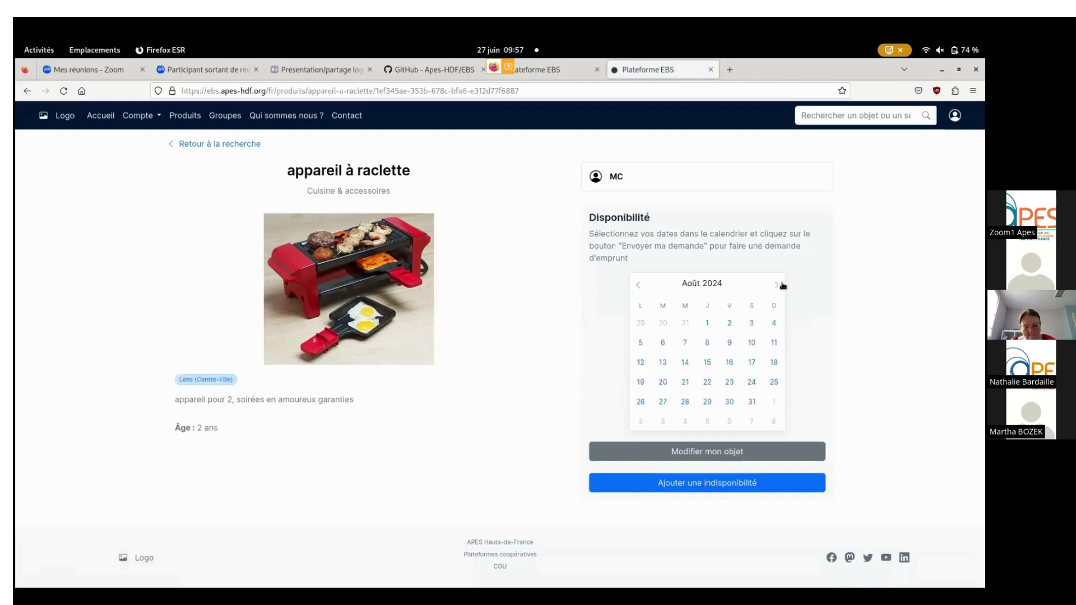
click(639, 287)
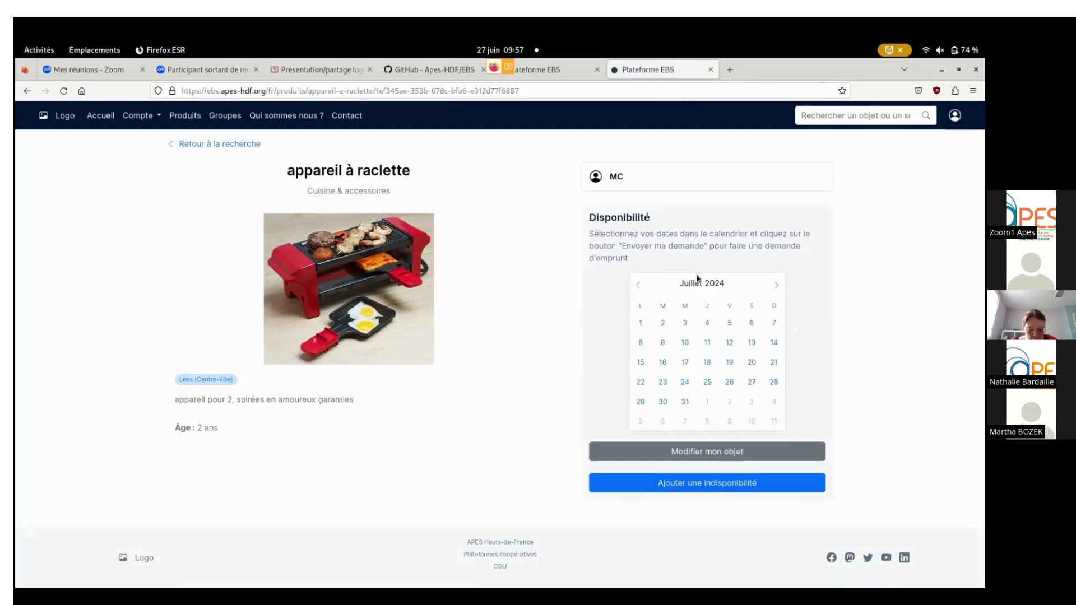
click(639, 286)
click(777, 286)
click(668, 486)
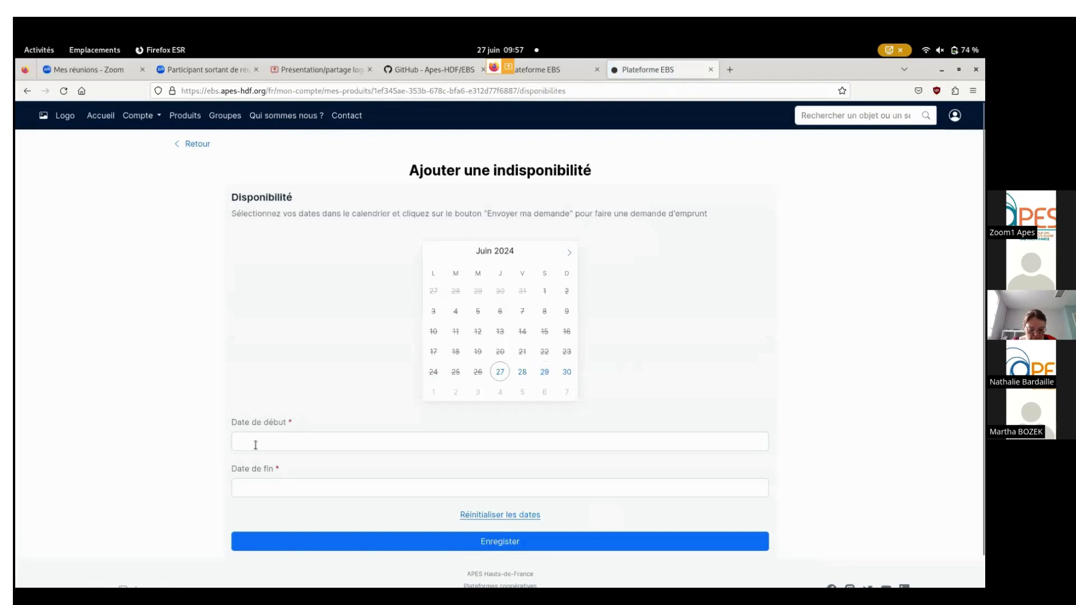
Mark the raclette machine unavailable from 1 to 7 July 2024 and save it.
scroll(615, 413, down, 1)
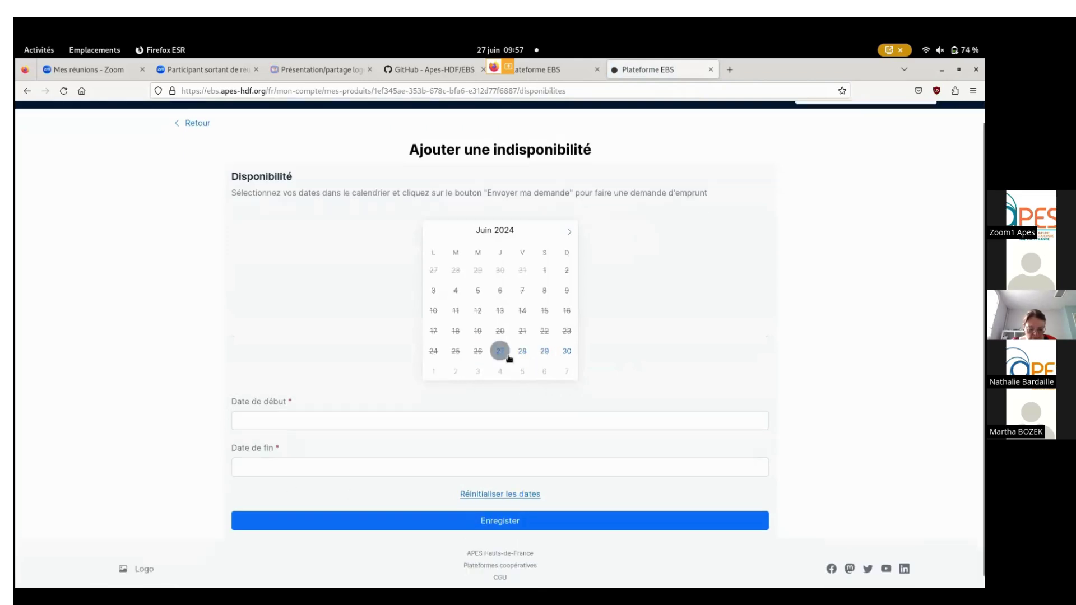
click(569, 221)
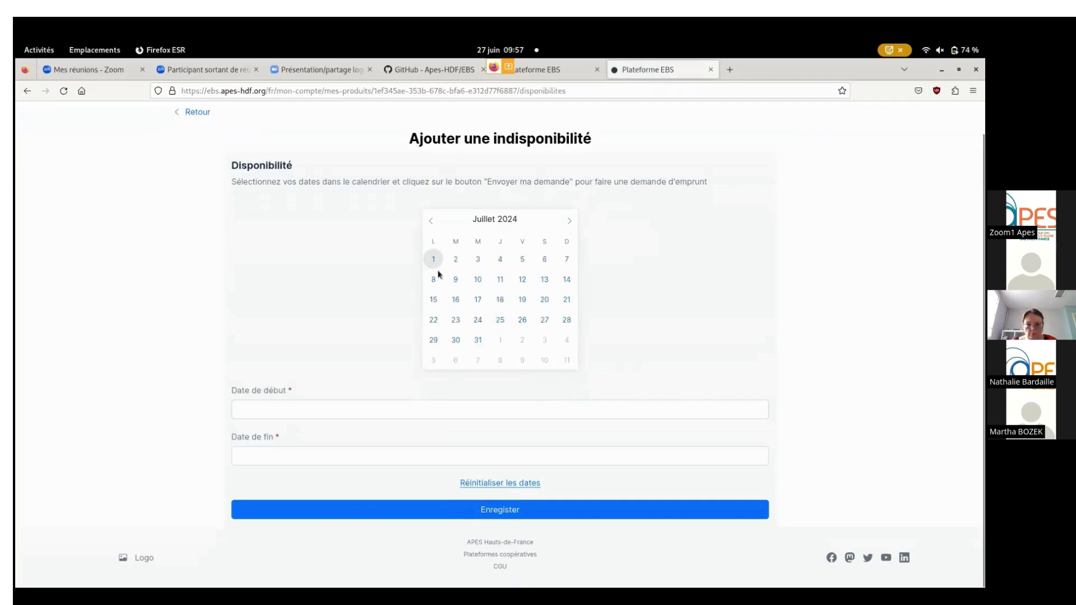
click(433, 259)
click(567, 259)
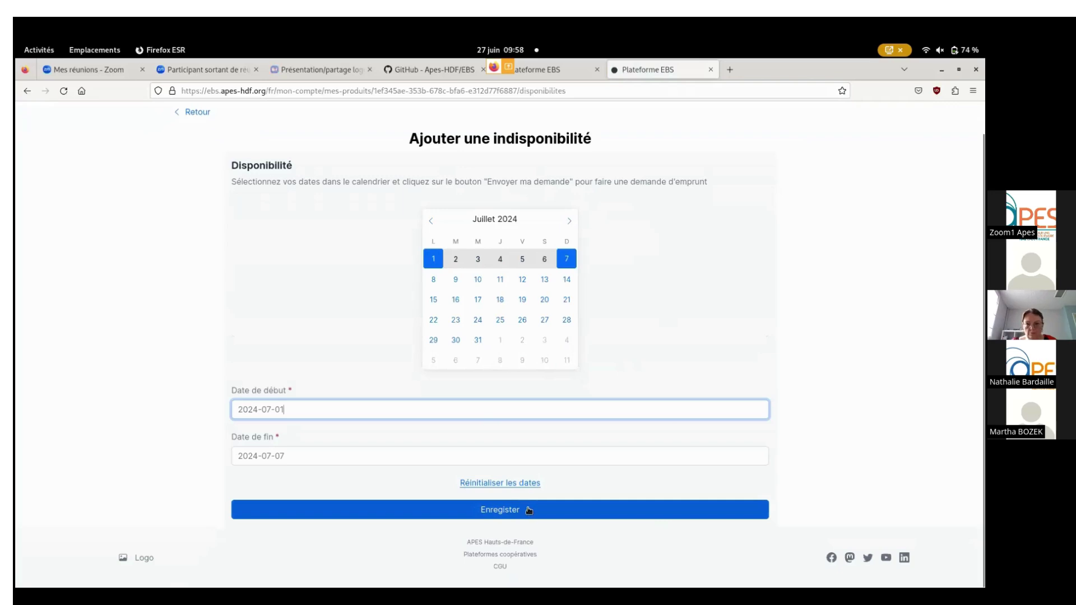
click(528, 510)
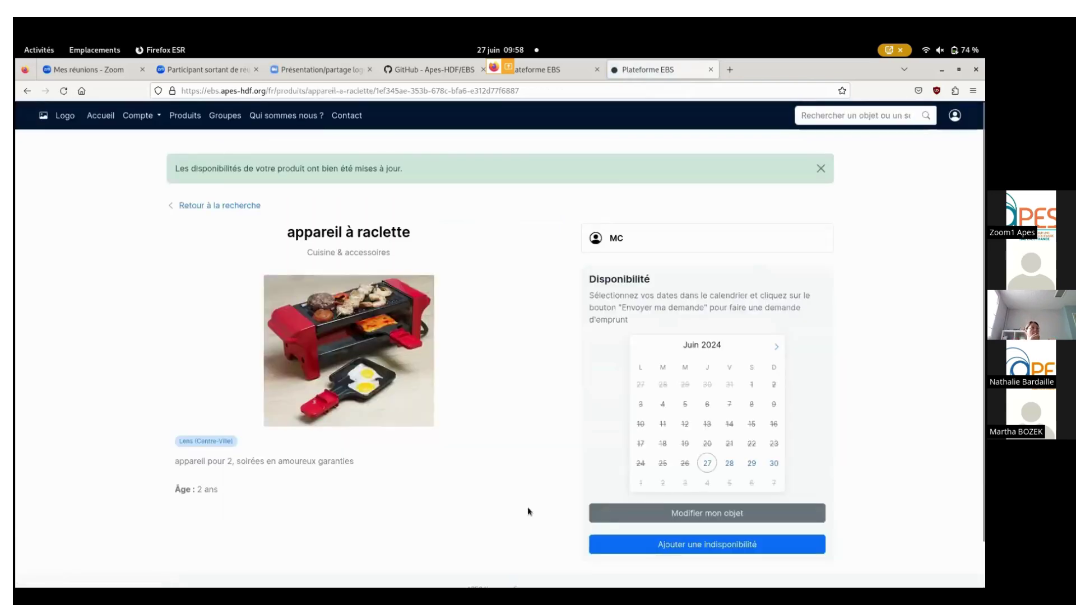
scroll(529, 432, down, 2)
scroll(509, 379, up, 2)
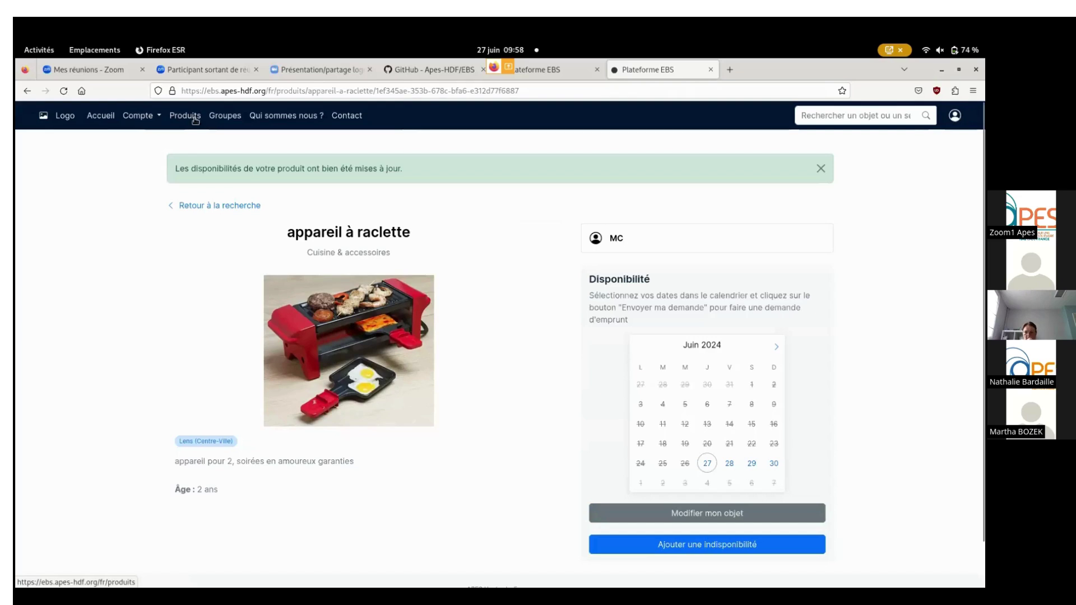
Browse the Produits catalogue of 12 objects and 5 services, with the raclette machine listed first.
click(195, 118)
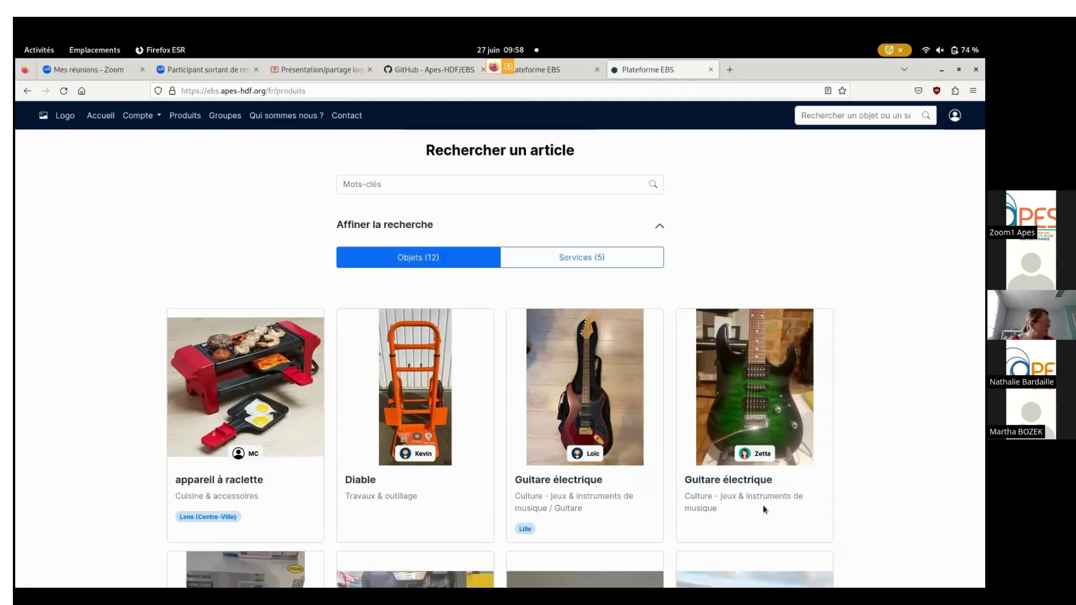
scroll(781, 474, down, 1)
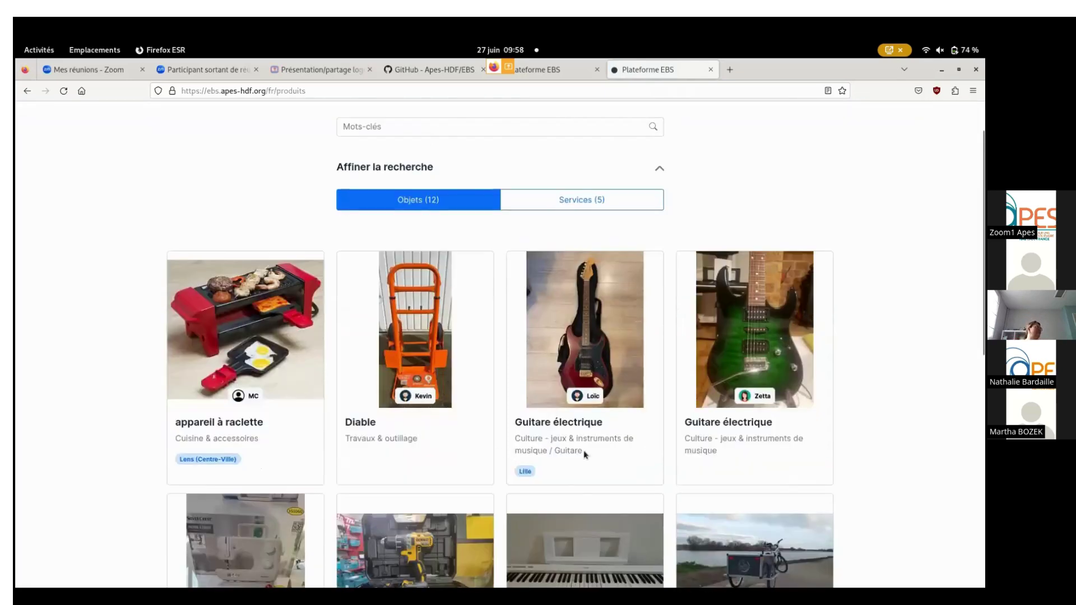
scroll(810, 355, down, 1)
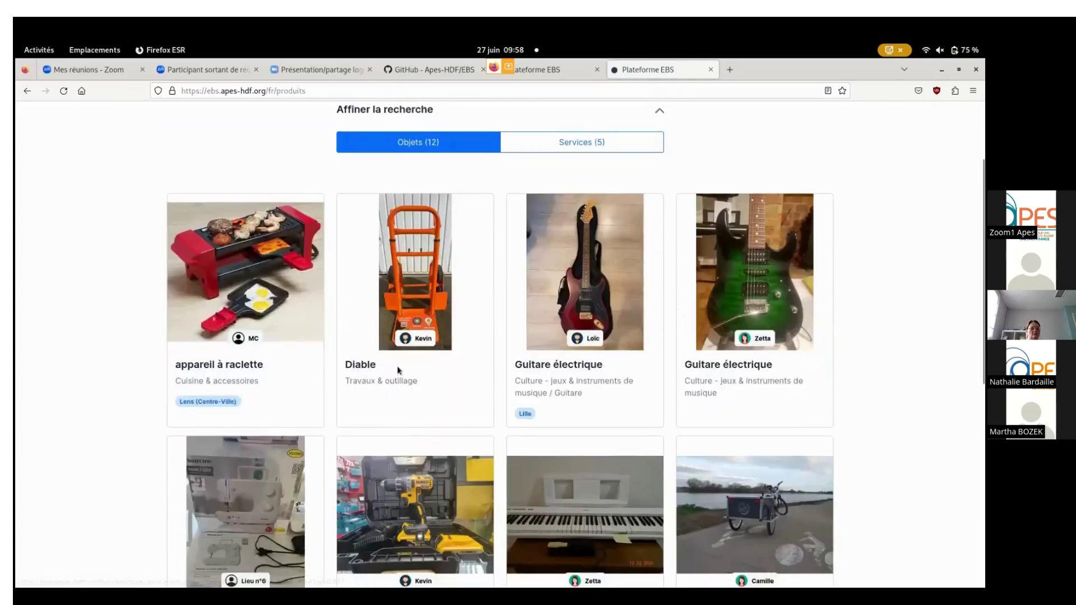
scroll(803, 367, down, 2)
scroll(796, 377, down, 3)
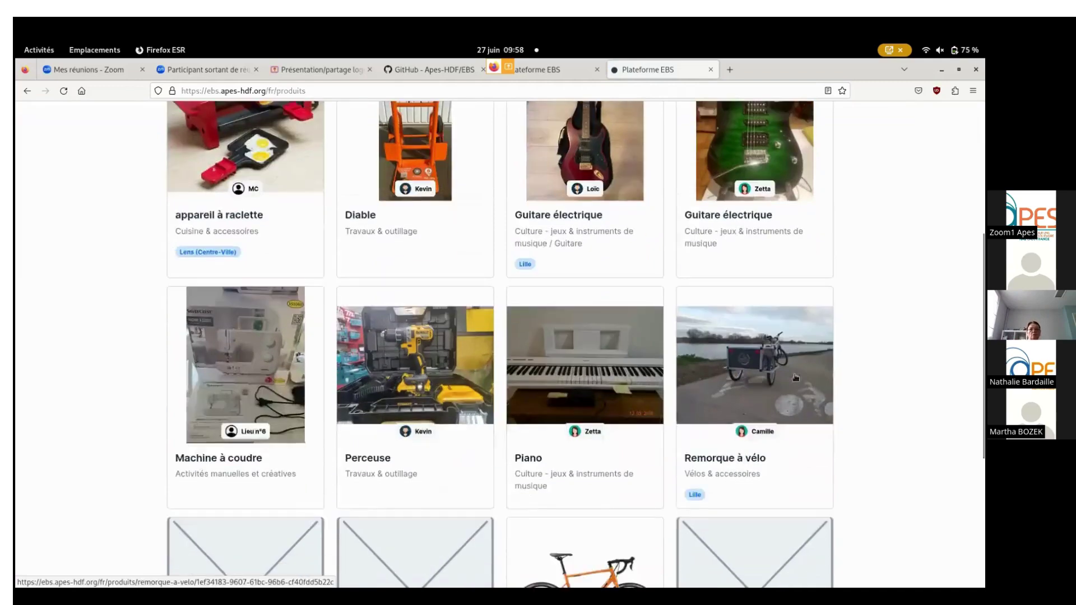
scroll(798, 377, down, 2)
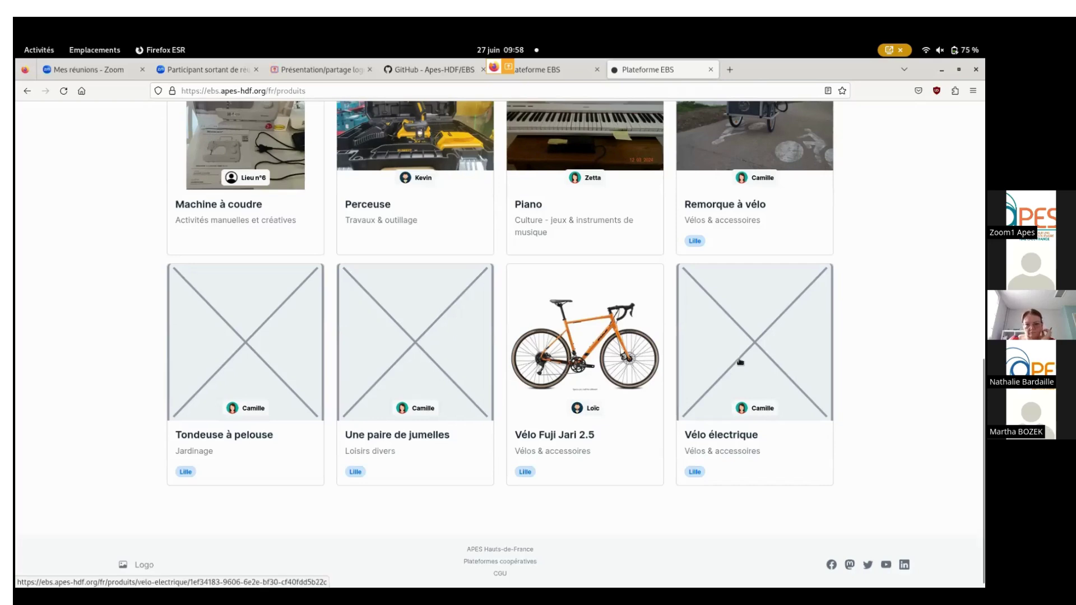
scroll(740, 429, up, 5)
scroll(740, 362, up, 2)
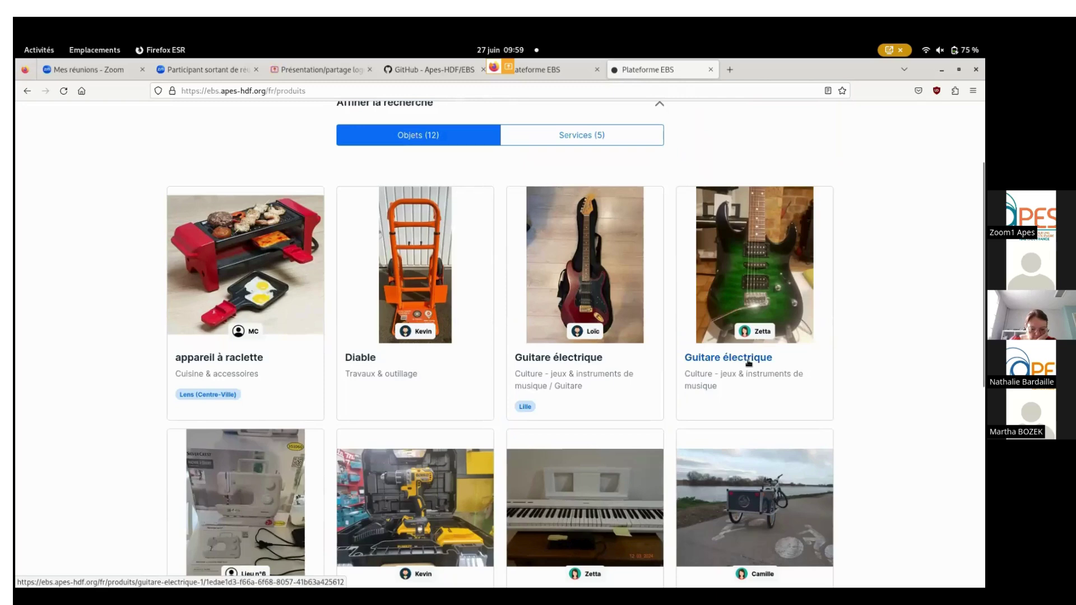
scroll(749, 364, up, 1)
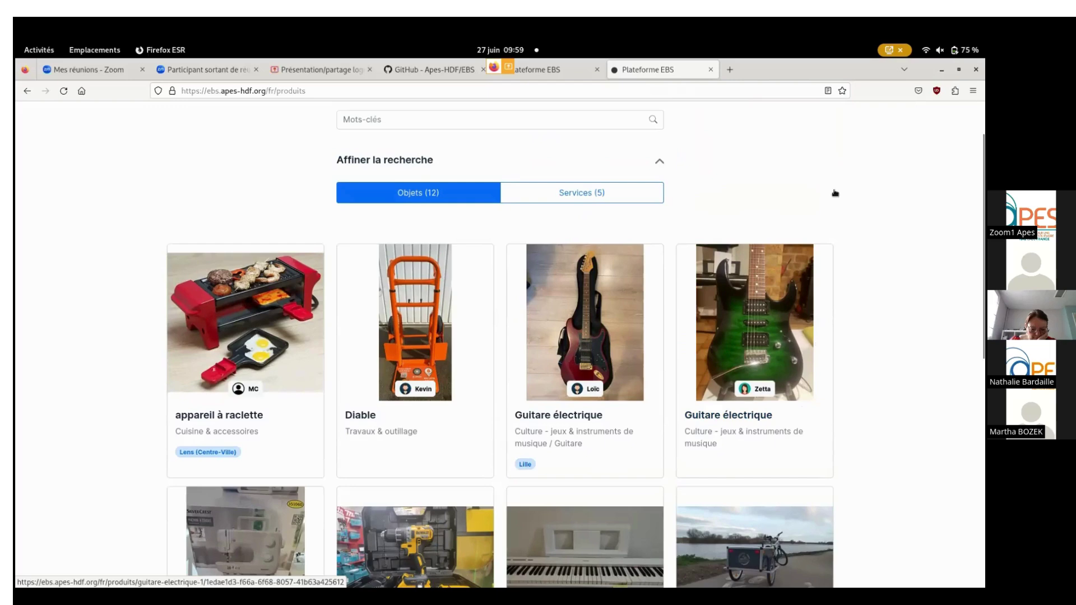
scroll(543, 259, up, 2)
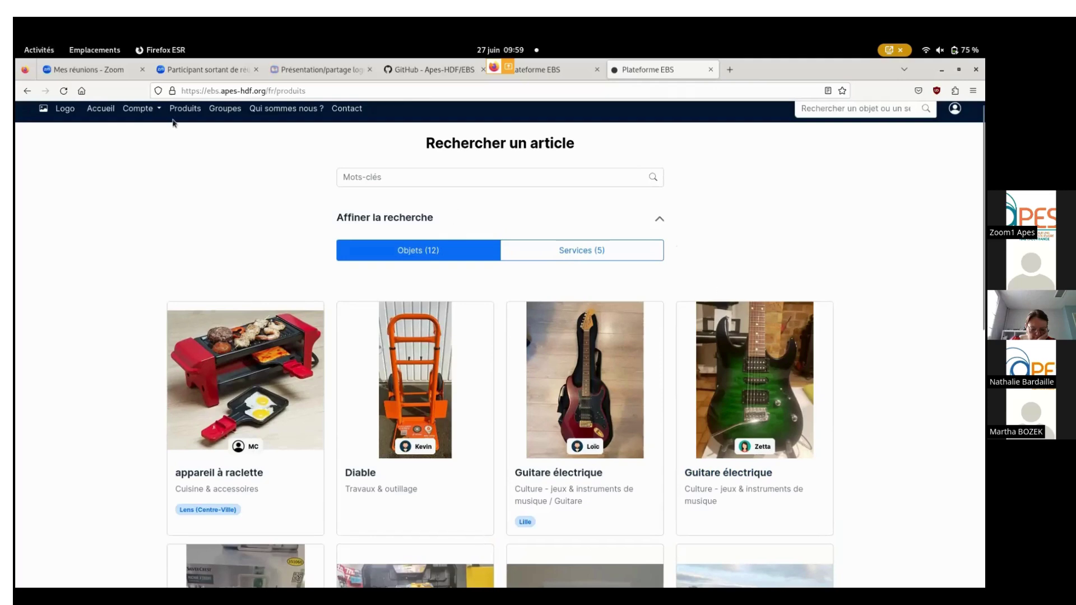
In the borrower's private window, refresh the products and open the raclette machine's detail page.
mouse_move(17, 44)
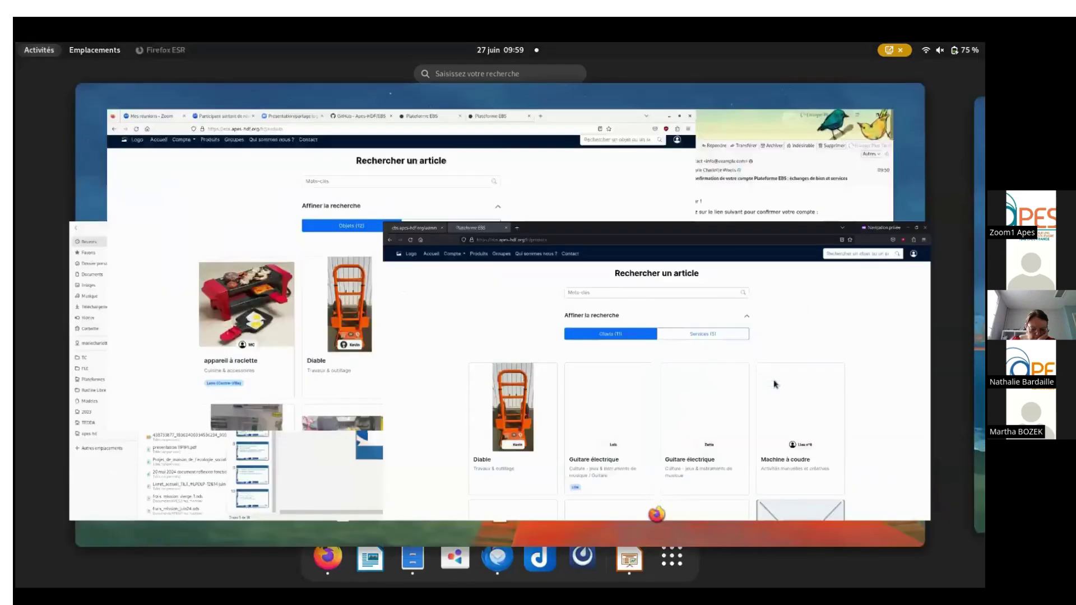
click(775, 384)
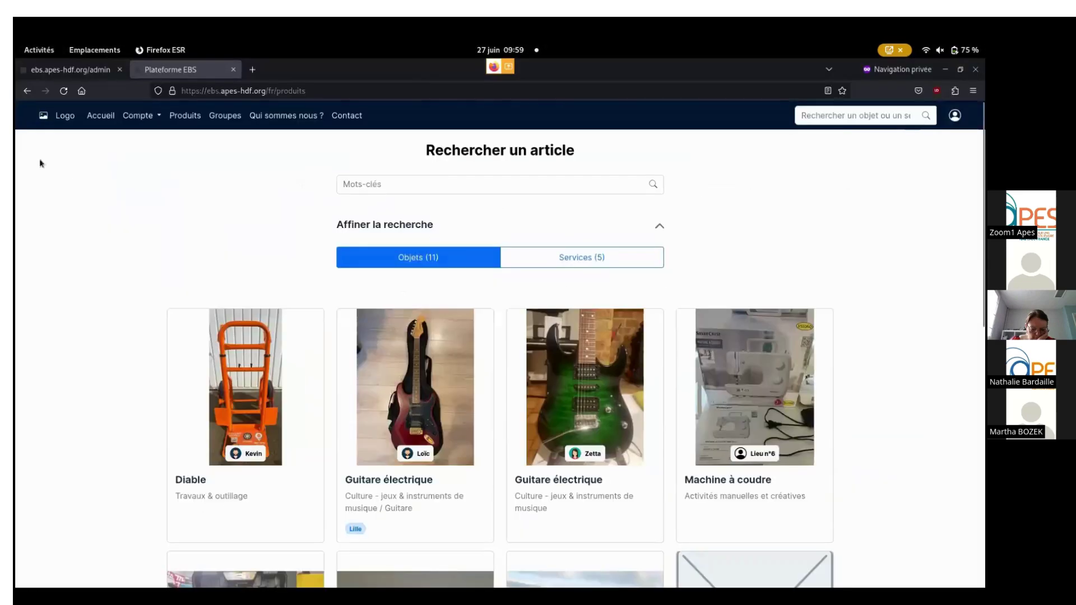
click(62, 96)
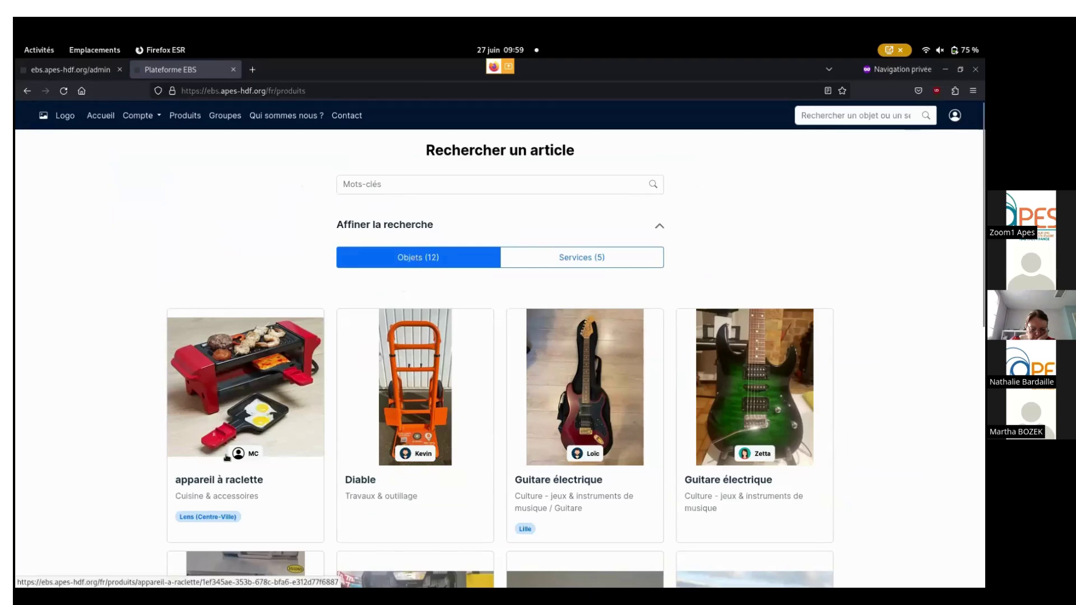
click(235, 359)
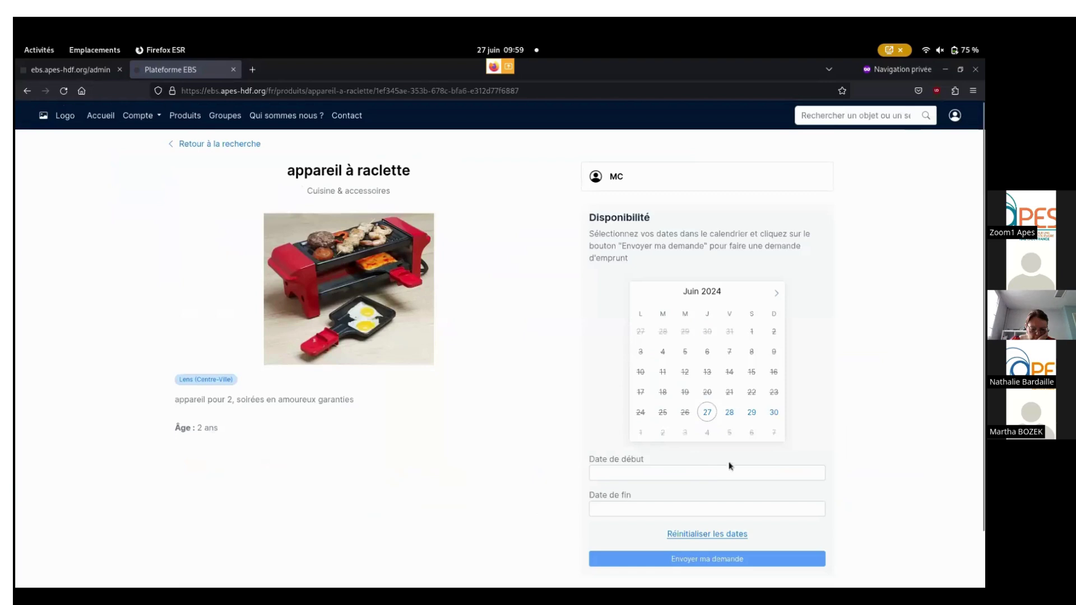
Request to borrow it from 29 to 30 June 2024 and edit the accompanying message.
click(754, 415)
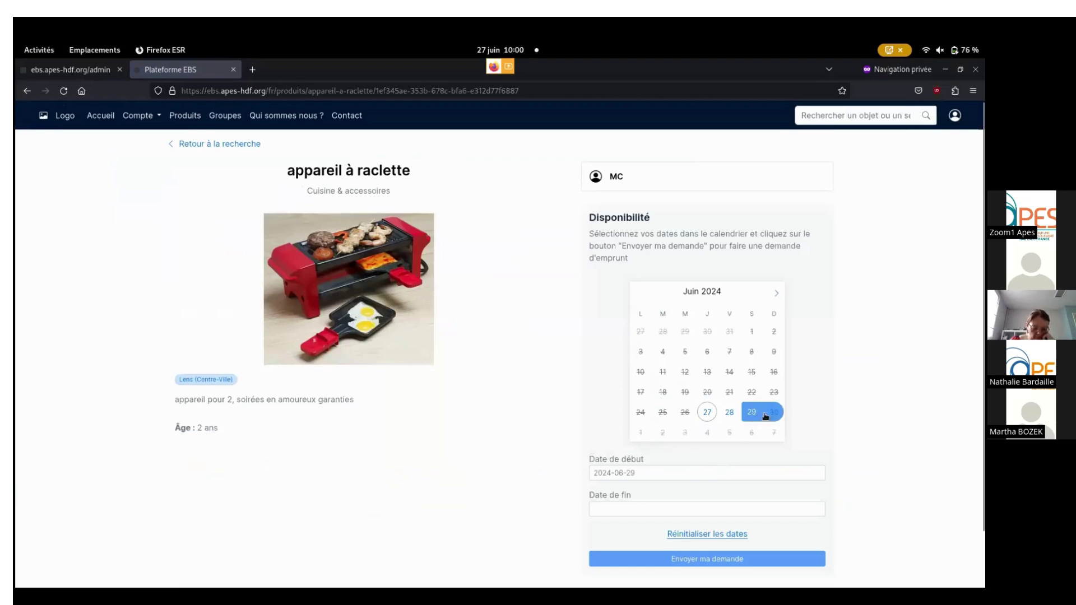
click(771, 414)
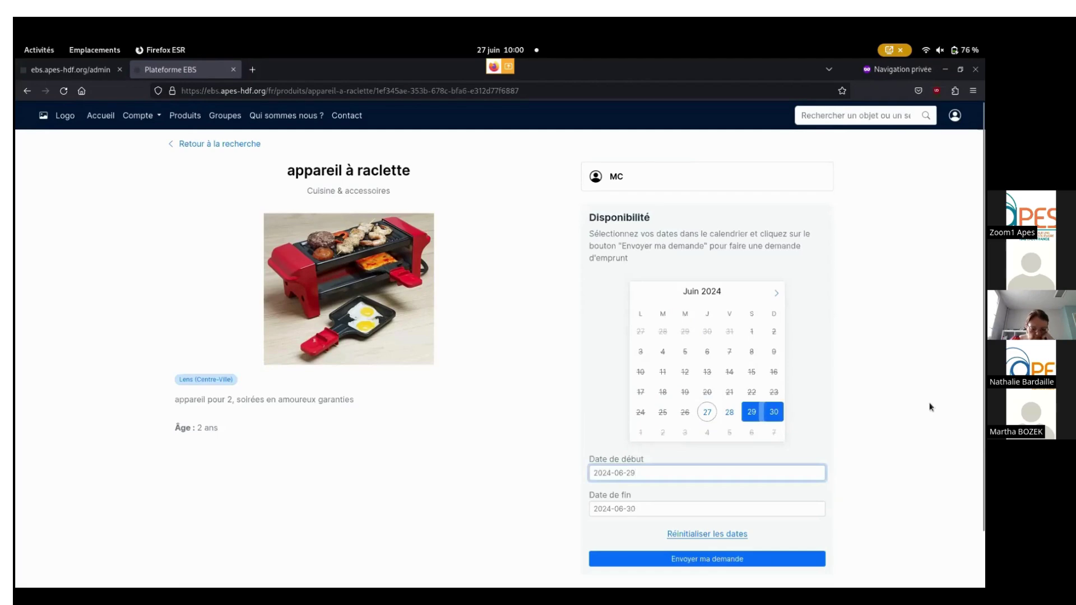
scroll(862, 373, down, 2)
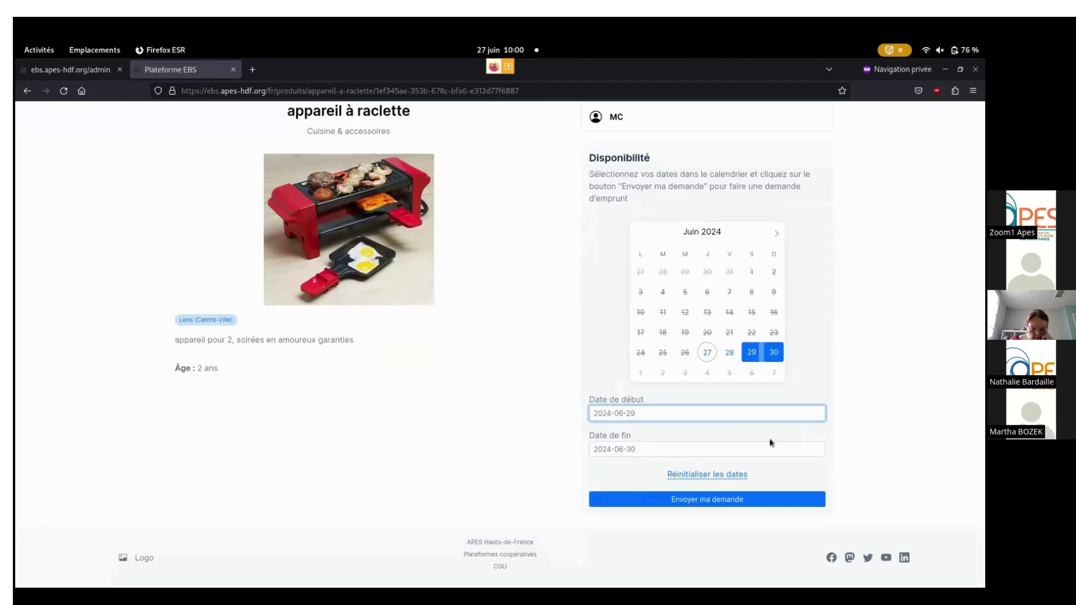
click(698, 501)
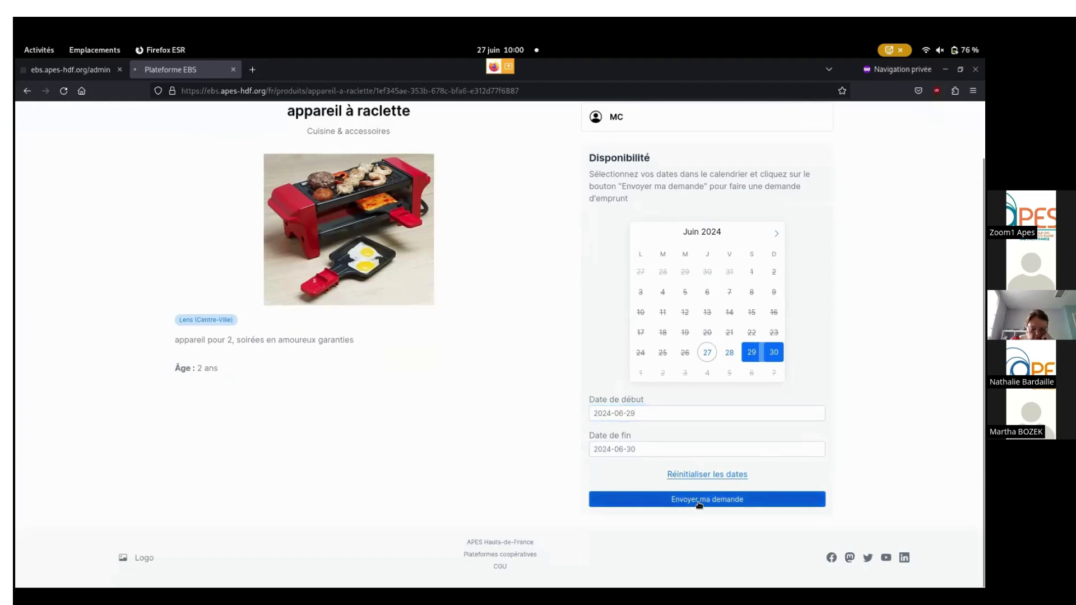
click(433, 306)
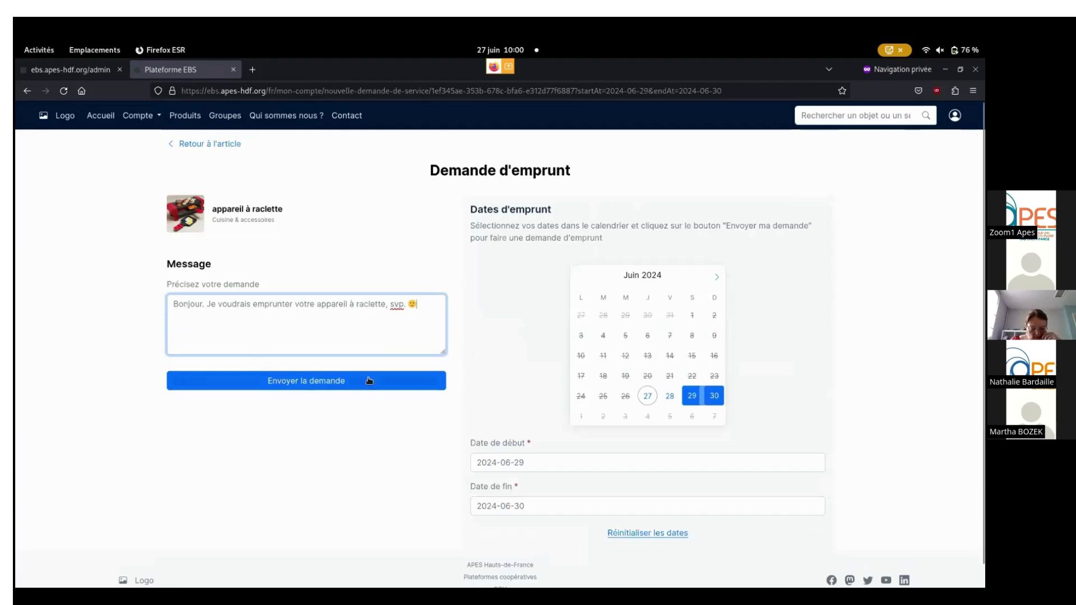
Submit the raclette borrowing request to its owner with 'Envoyer la demande'.
click(291, 389)
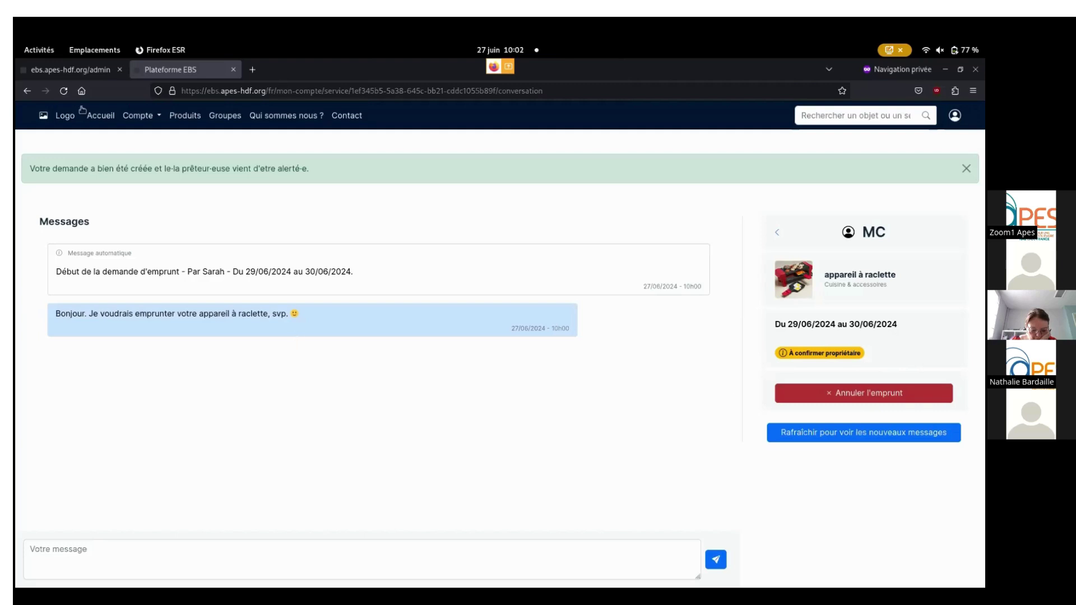
In the owner's window, go to Mon compte > Mes prêts and open the raclette loan conversation.
mouse_move(17, 44)
click(350, 254)
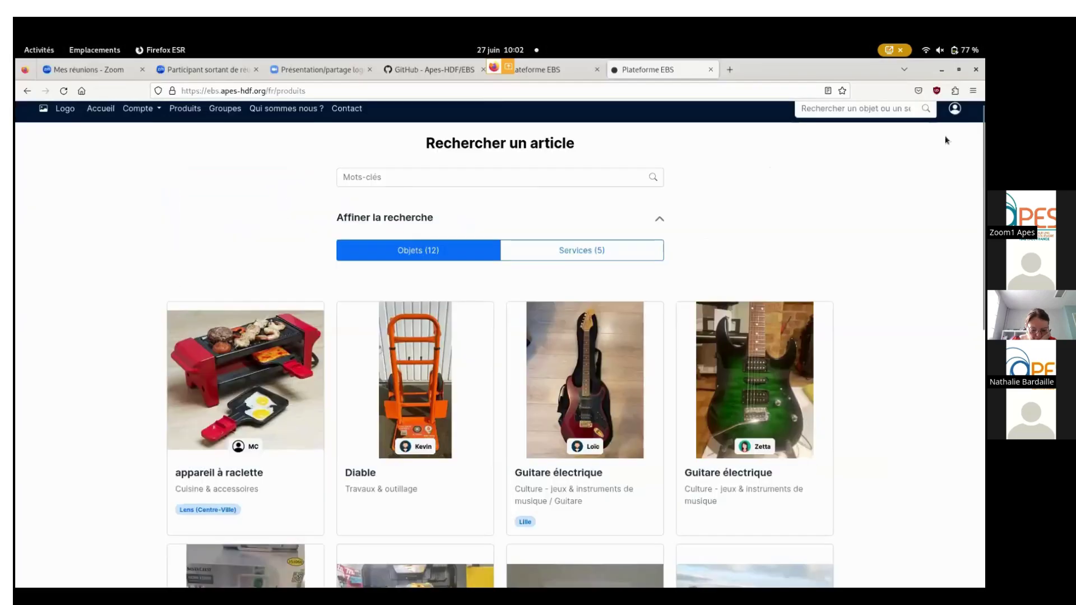
click(138, 115)
click(151, 137)
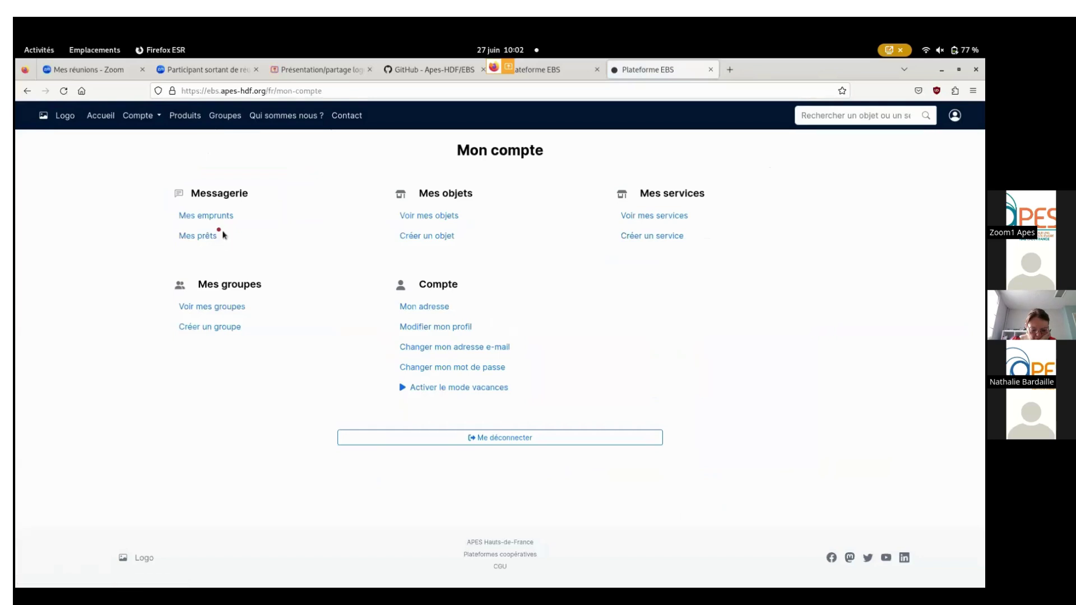
click(190, 237)
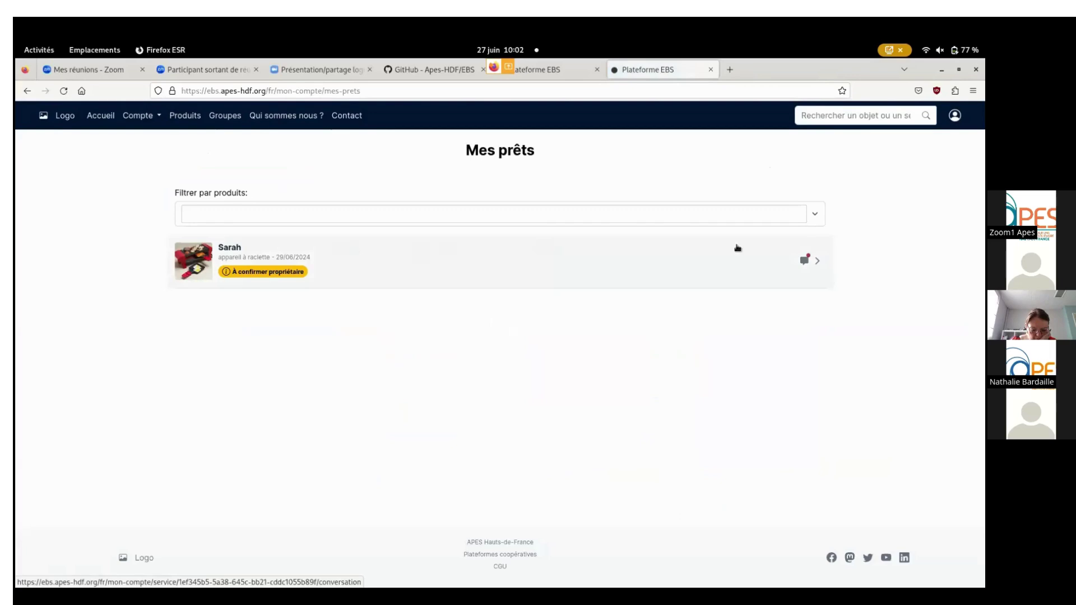
click(803, 268)
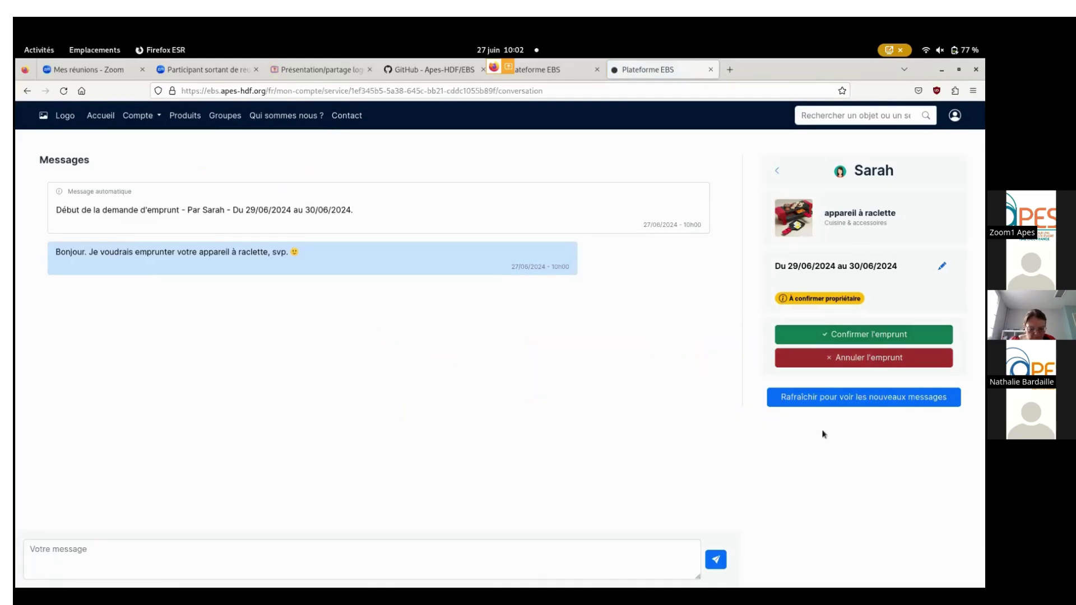
Send the borrower the reply 'pas de soucis' followed by their first name.
click(516, 548)
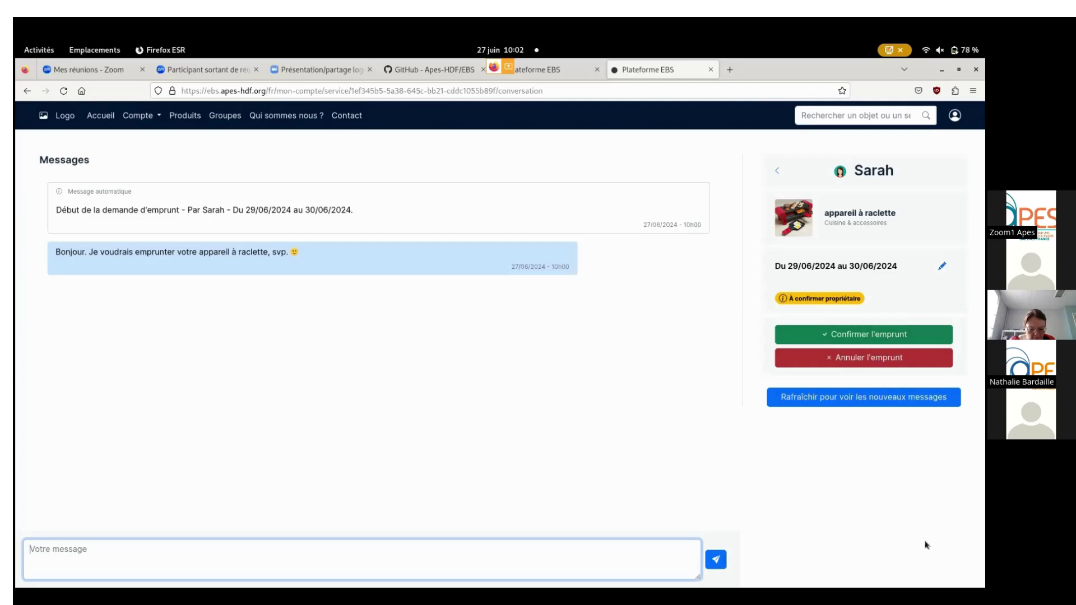
text(pas)
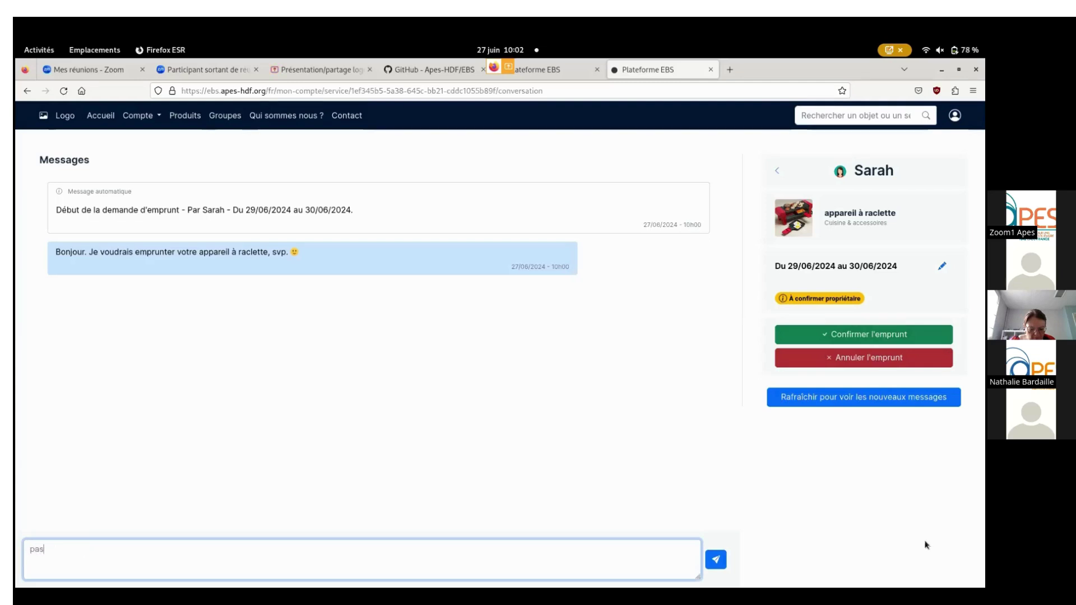
text( de soucis)
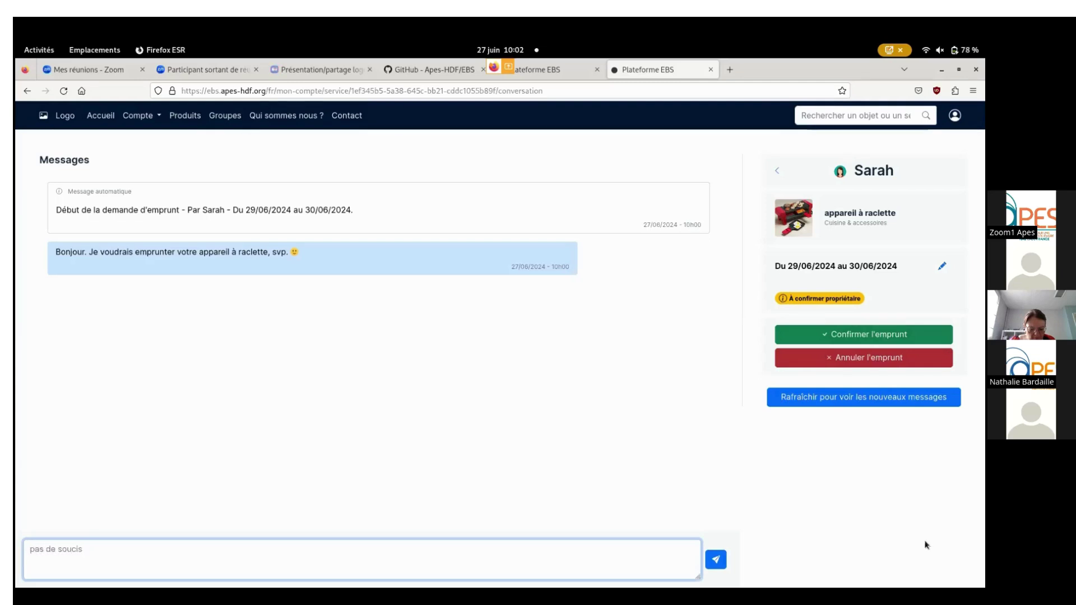
text( S)
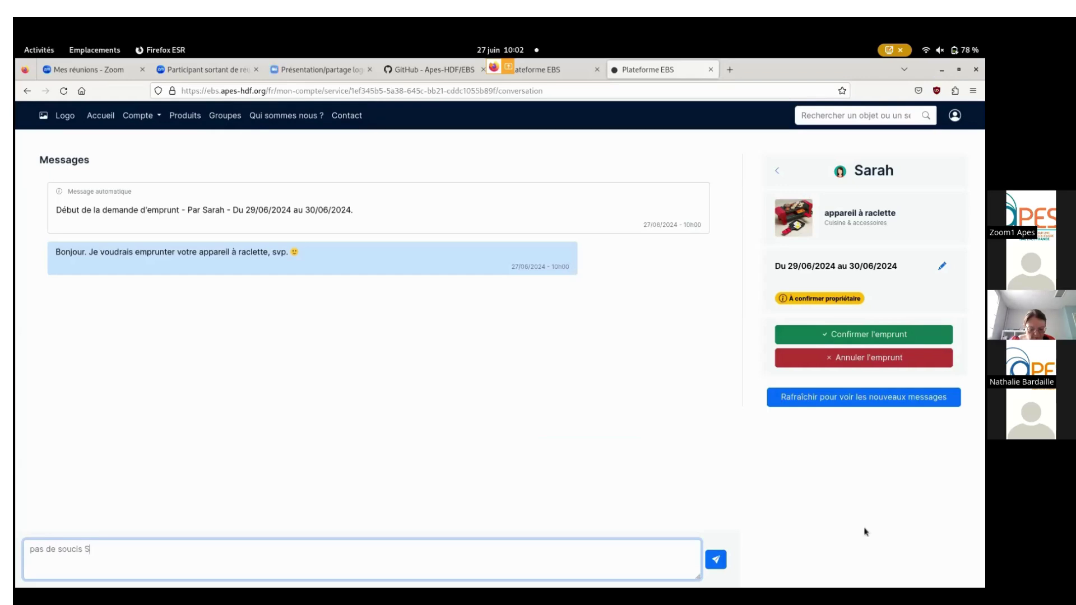
text(arah!)
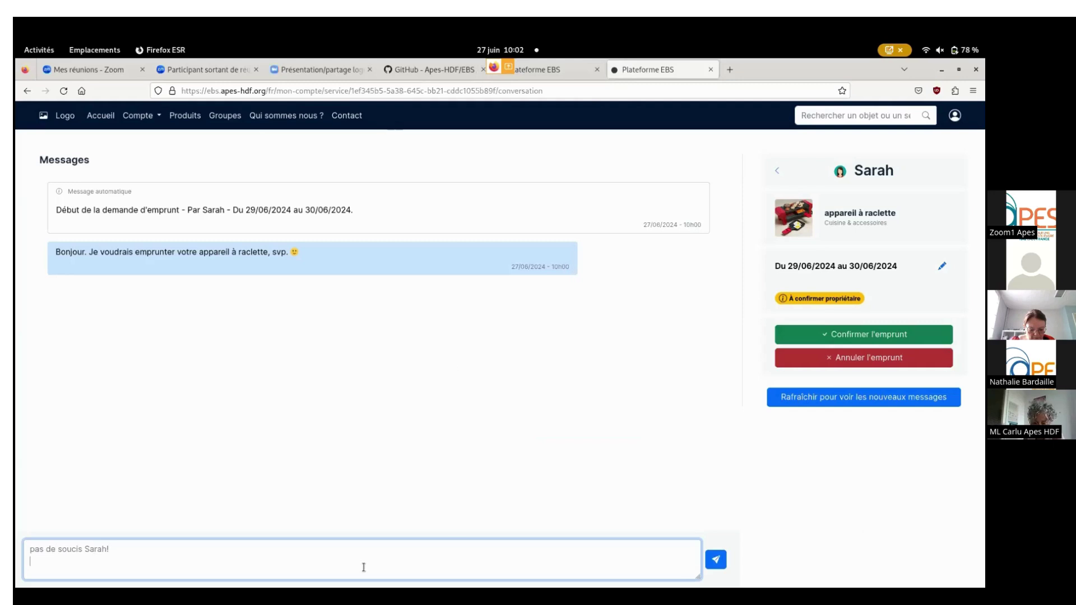
click(717, 560)
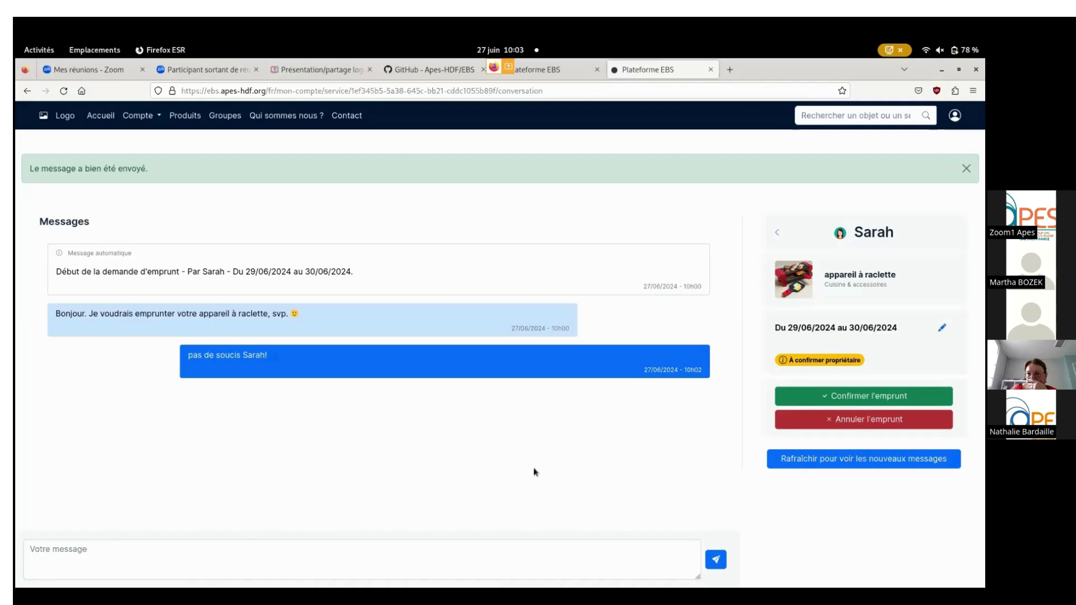
click(859, 397)
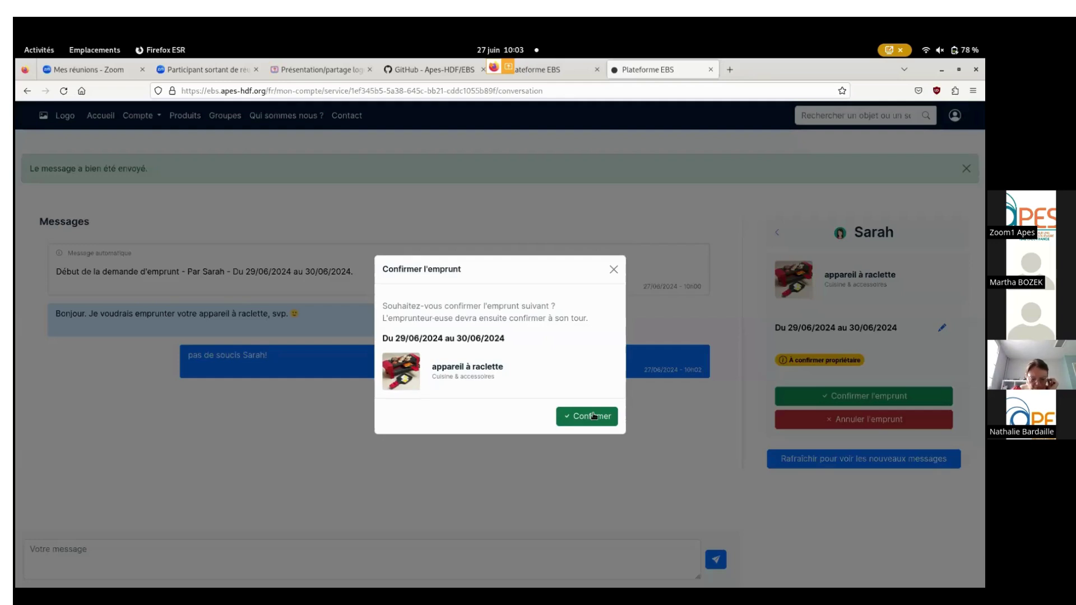
Confirm the raclette loan for 29/06–30/06/2024 as owner, leaving the dates unchanged.
click(614, 270)
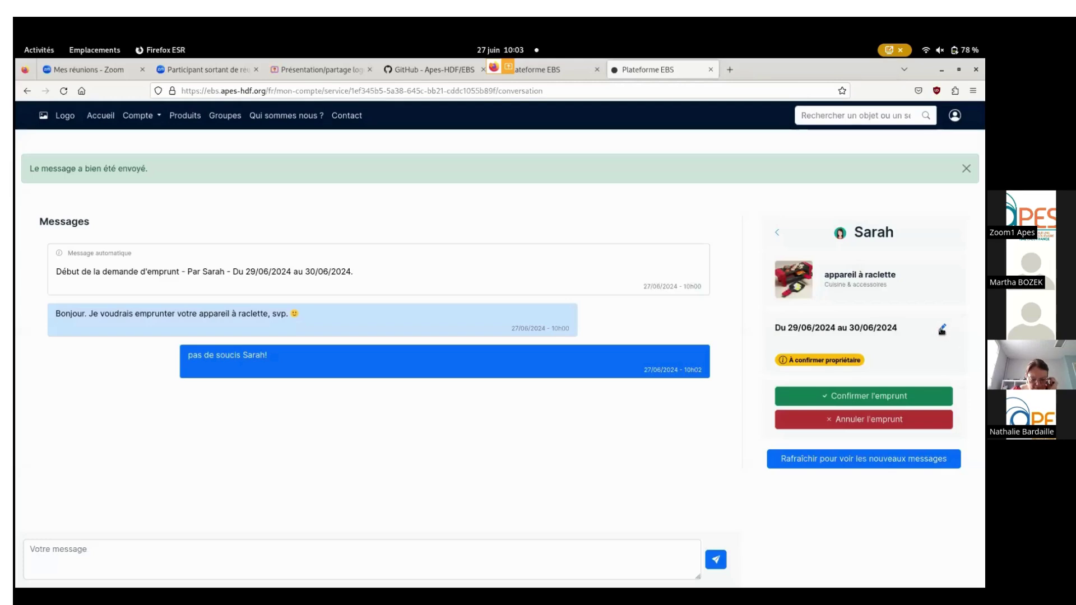
click(943, 329)
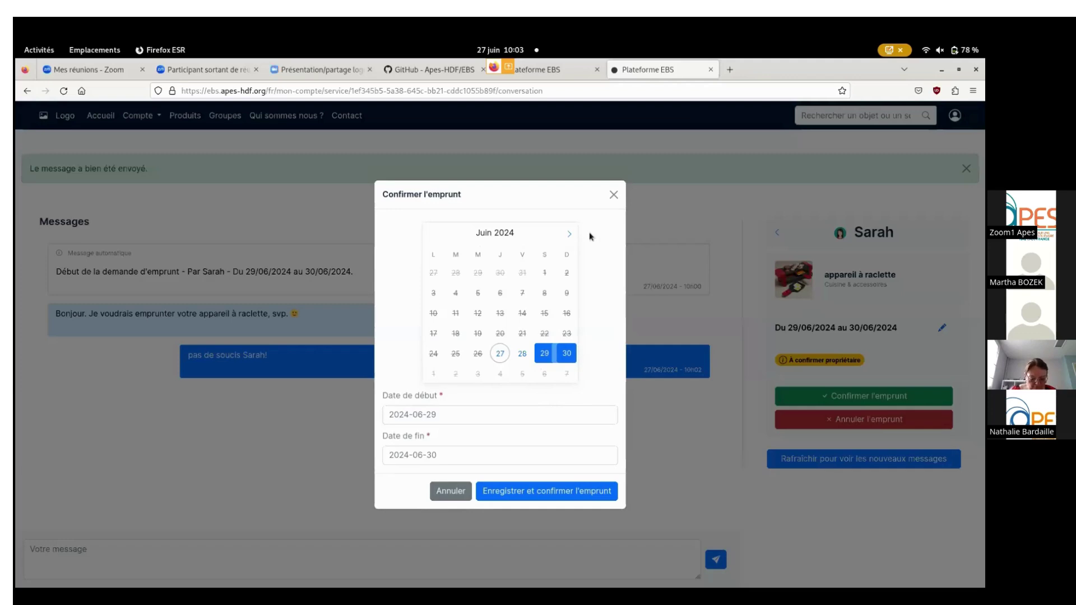
click(614, 197)
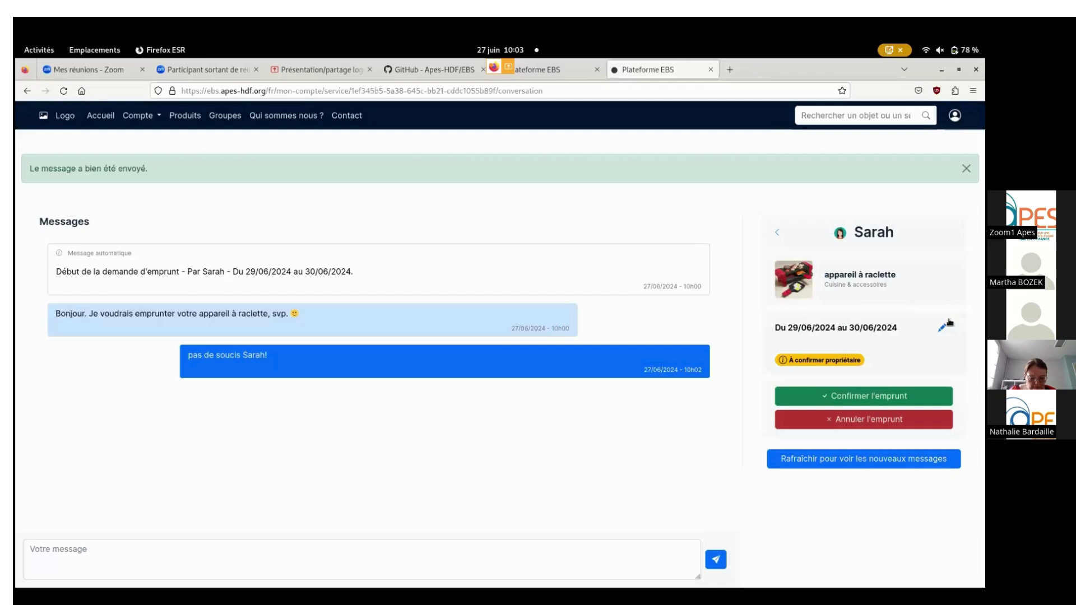
click(882, 399)
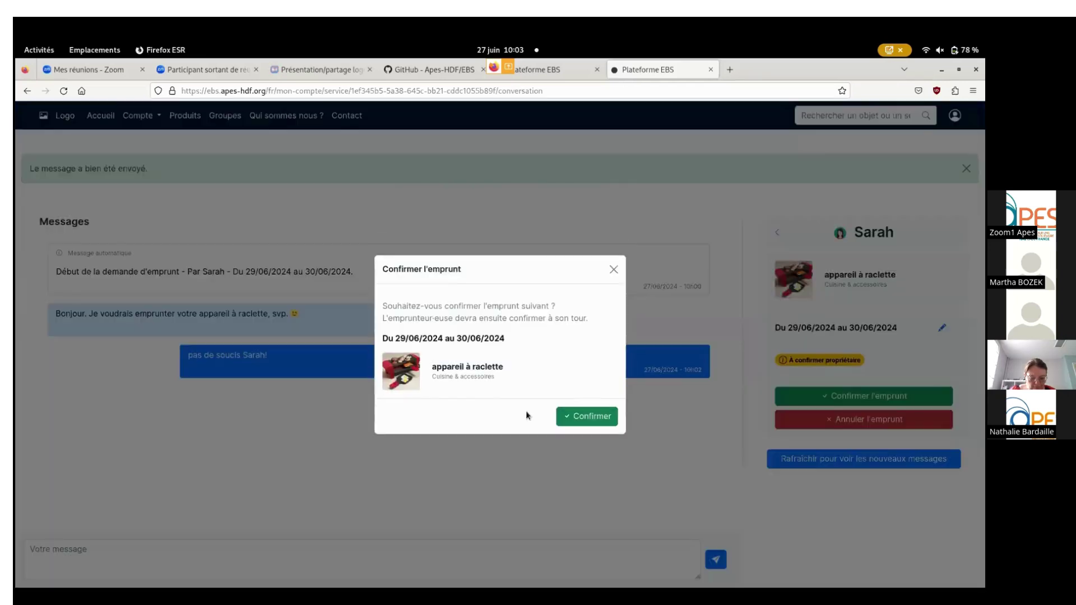
click(598, 417)
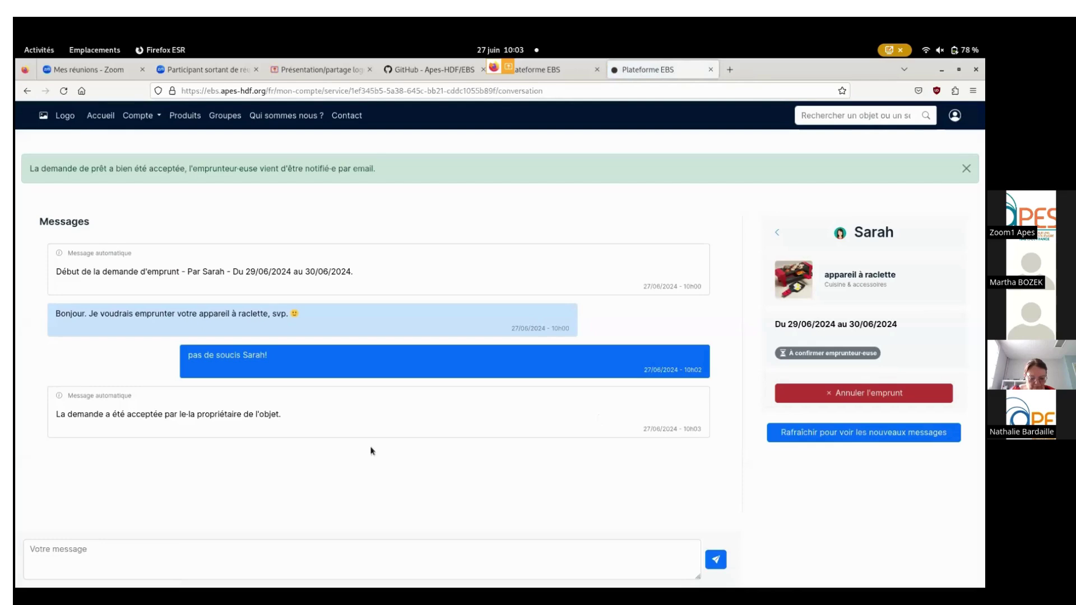
In the borrower's window, refresh the conversation and confirm the raclette loan as borrower.
mouse_move(16, 42)
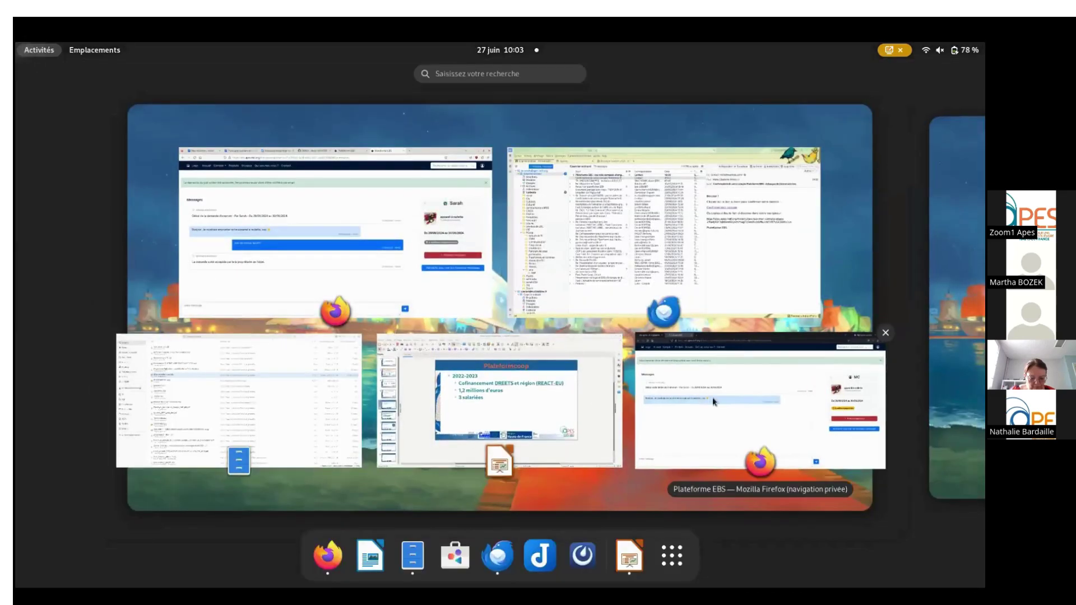
click(712, 397)
click(861, 432)
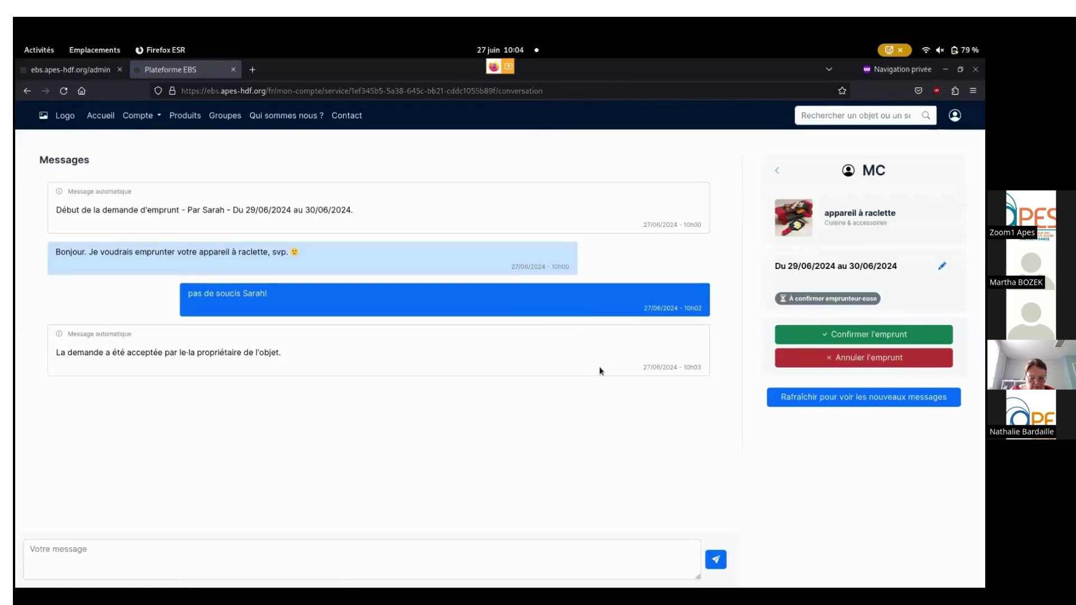
click(893, 334)
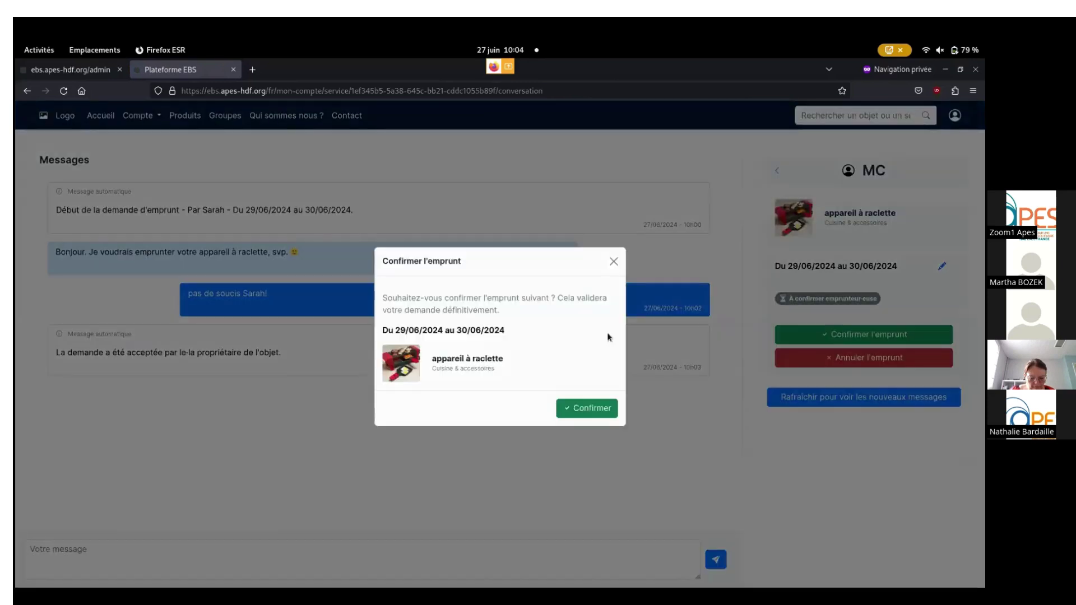
click(607, 417)
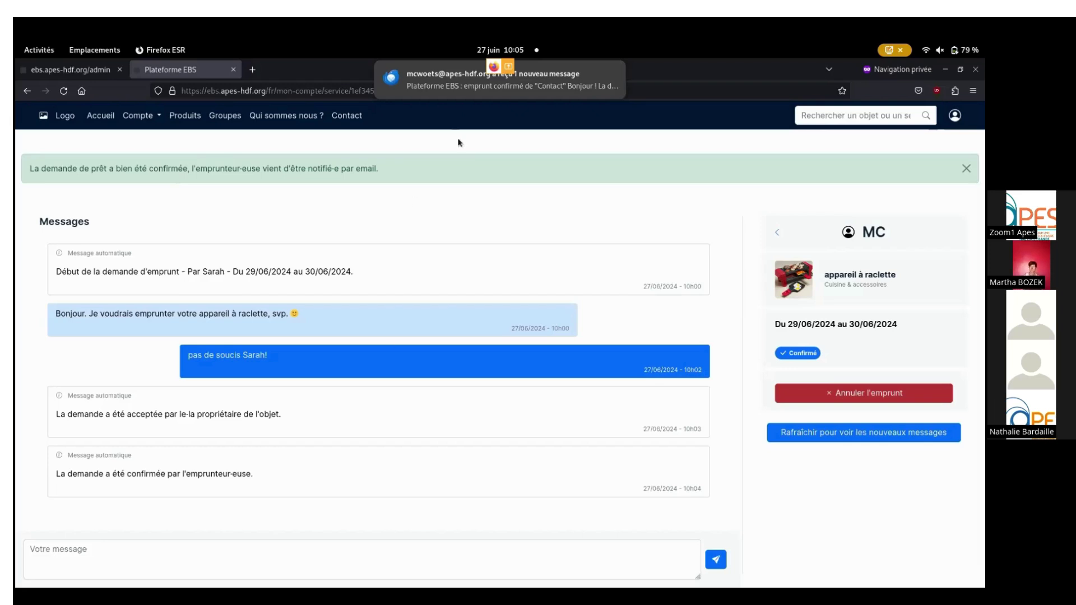
Dismiss the new-mail notification and glance at the admin dashboard before returning to the loan conversation.
click(616, 74)
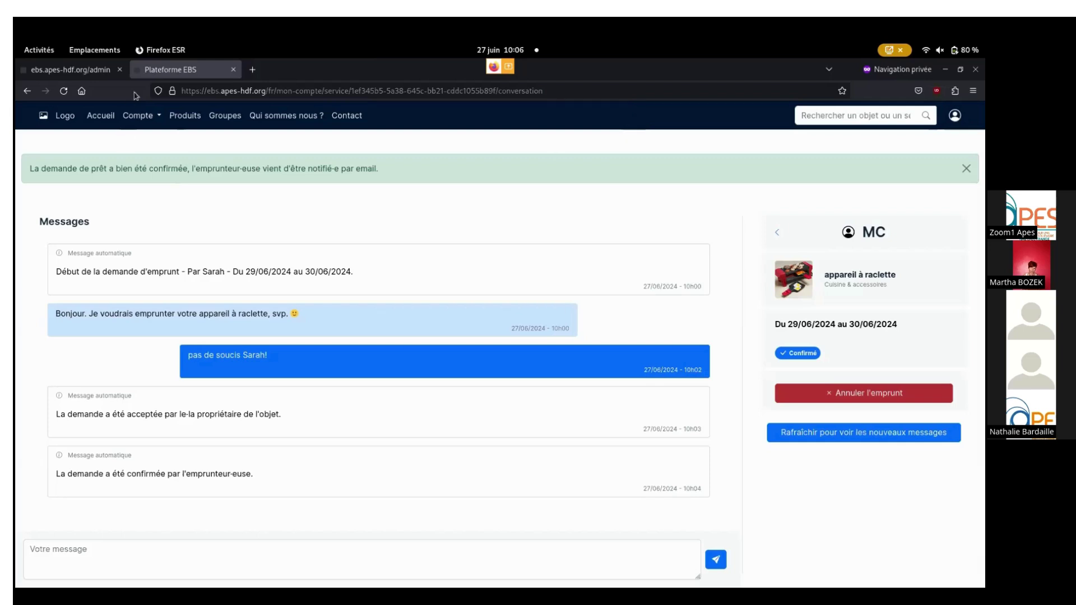
click(97, 75)
click(153, 69)
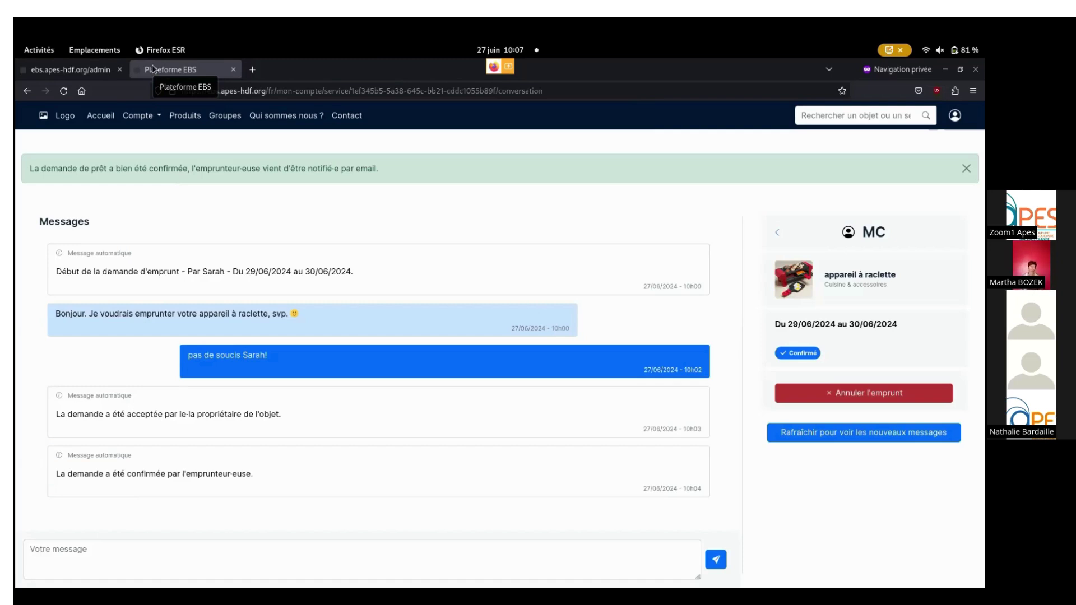
mouse_move(16, 43)
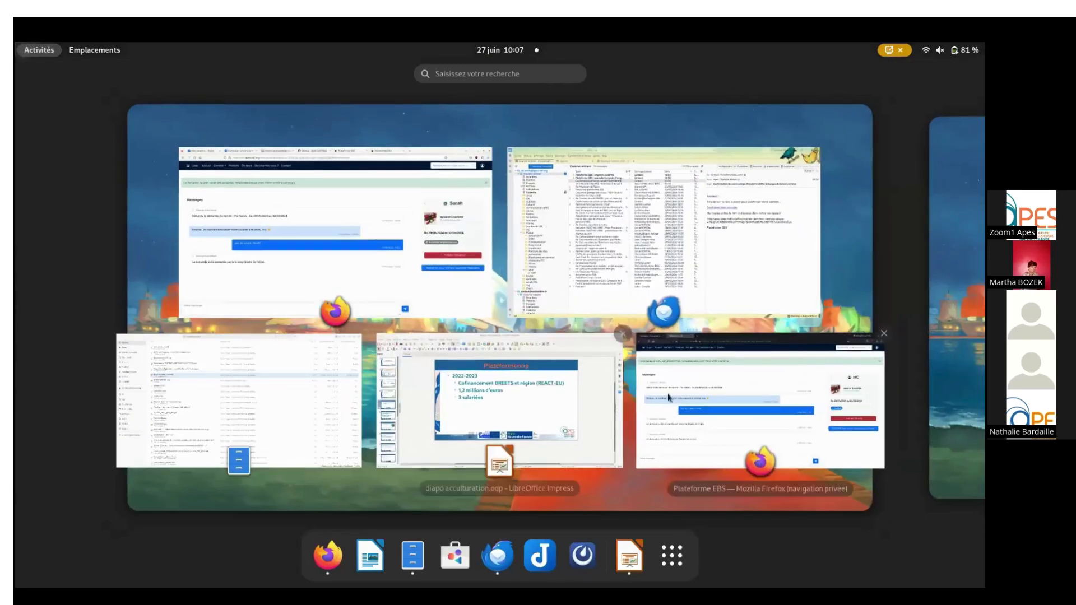
Return to the owner's Plateforme EBS window and open Compte > Mon compte.
click(408, 252)
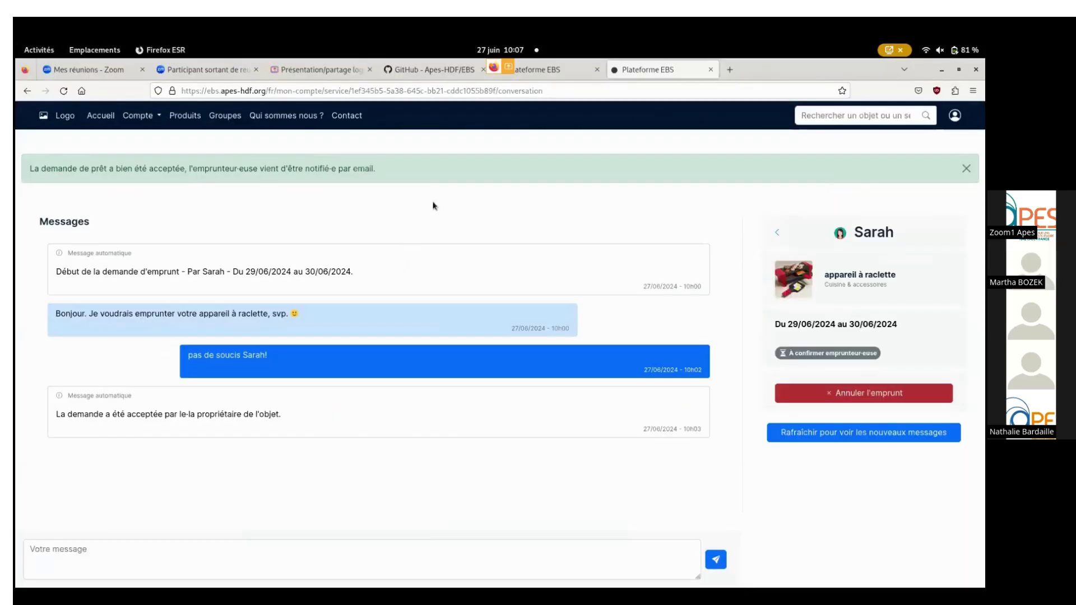
click(141, 117)
click(151, 145)
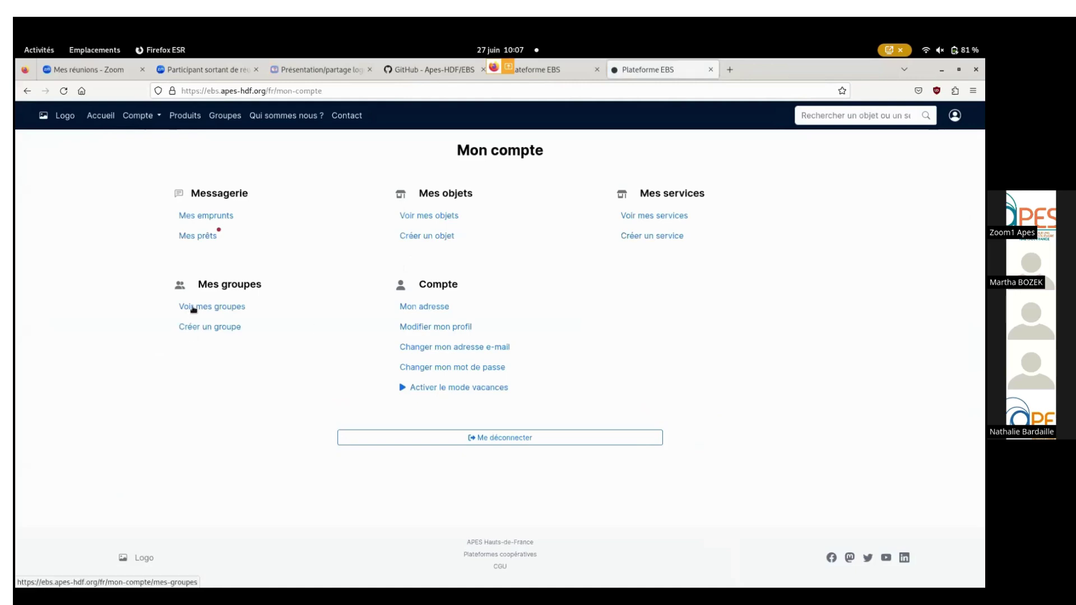
Go from your own groups to the full list of the platform's groups and browse it.
click(226, 309)
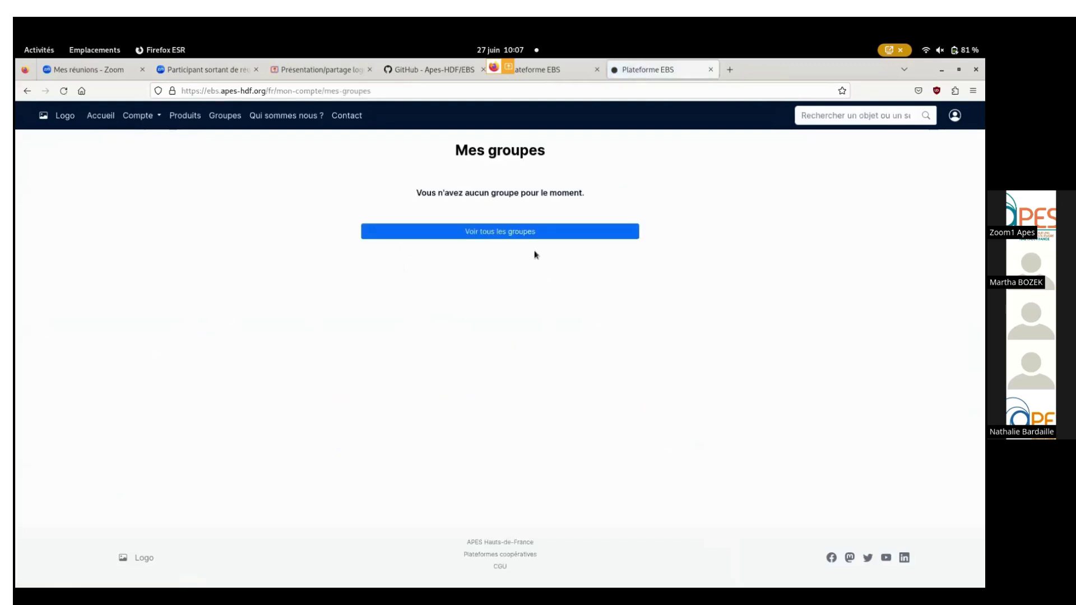
click(505, 232)
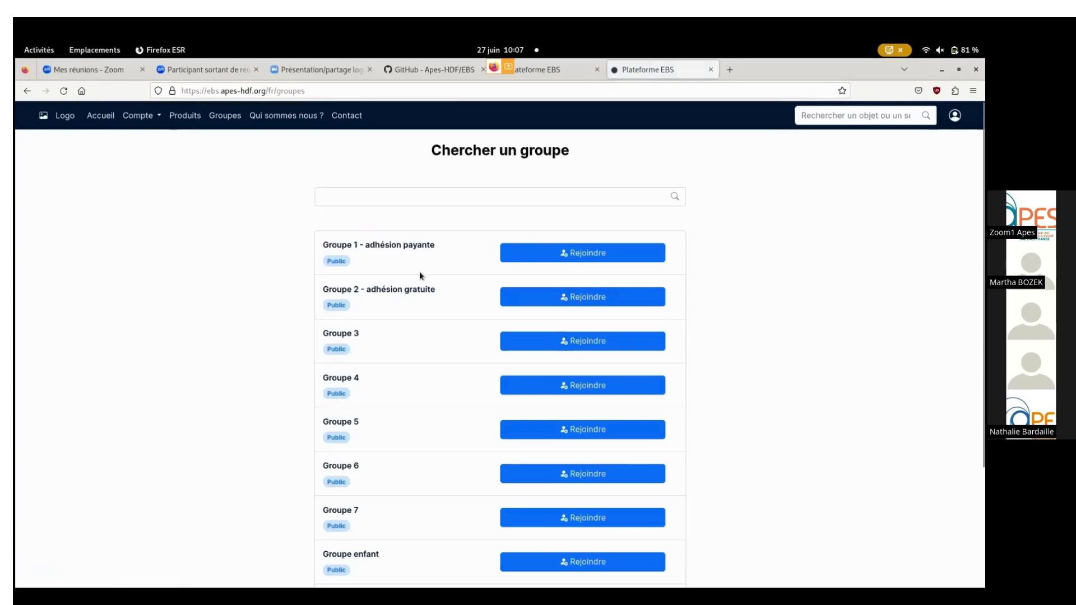
scroll(574, 331, down, 1)
scroll(560, 364, down, 3)
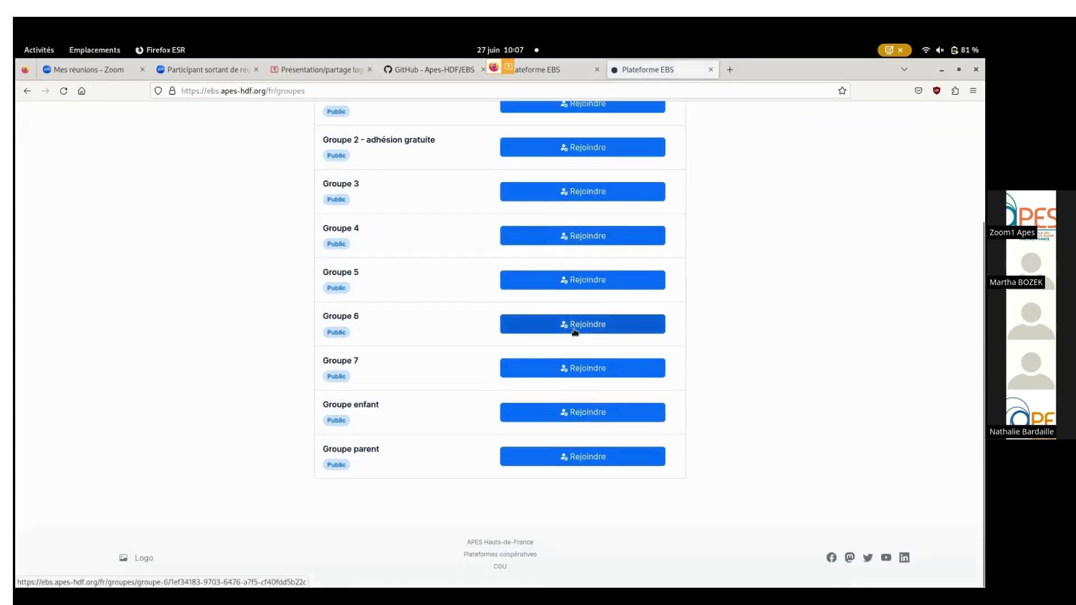
scroll(518, 413, up, 2)
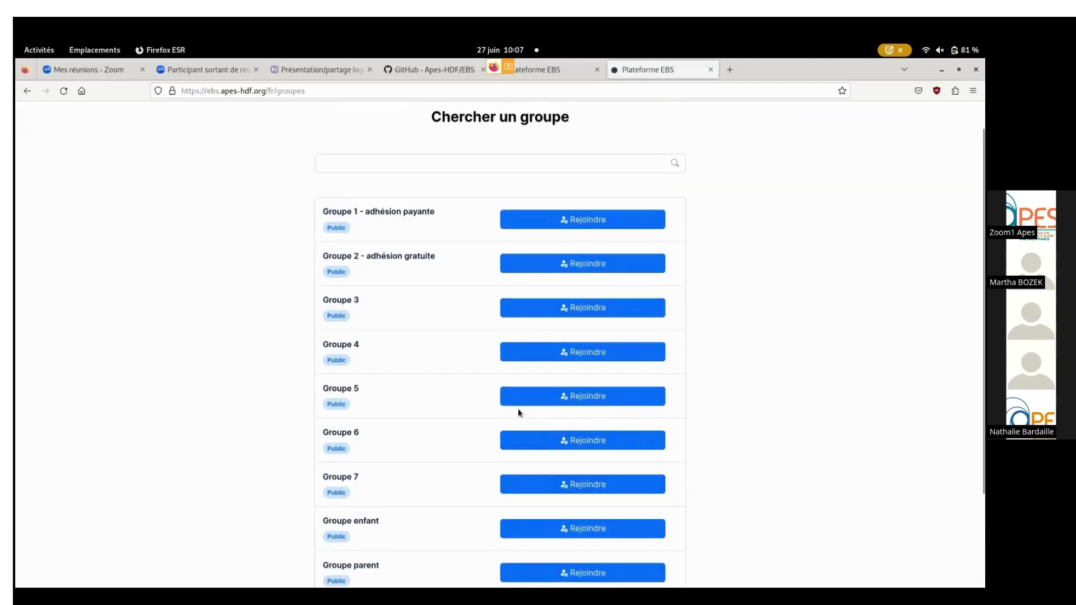
scroll(517, 409, up, 1)
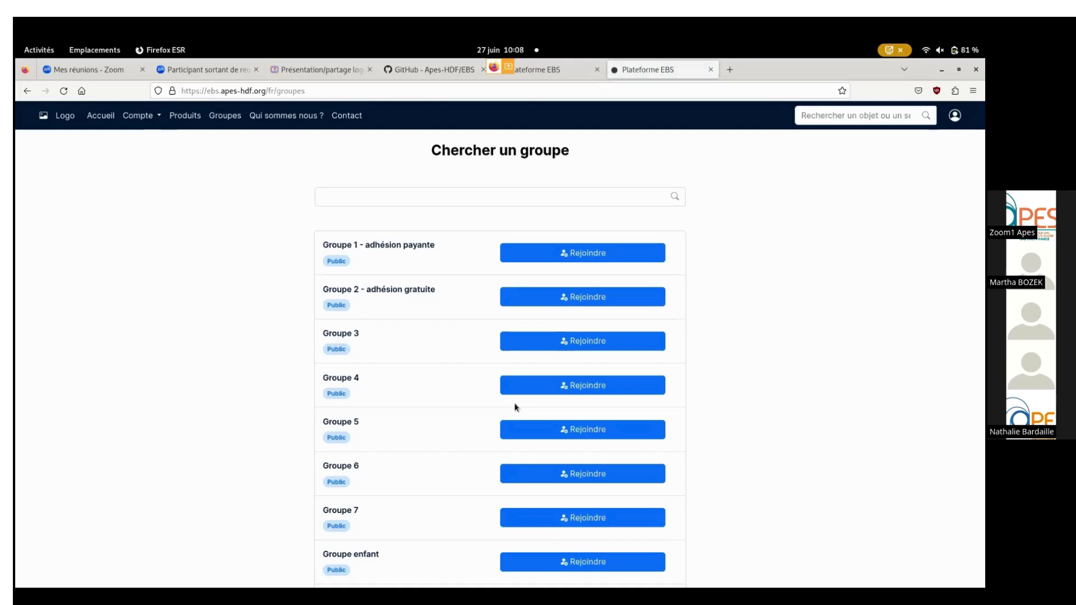
Open 'Groupe 1 - adhésion payante', view its member directory, then return to the group page.
click(585, 258)
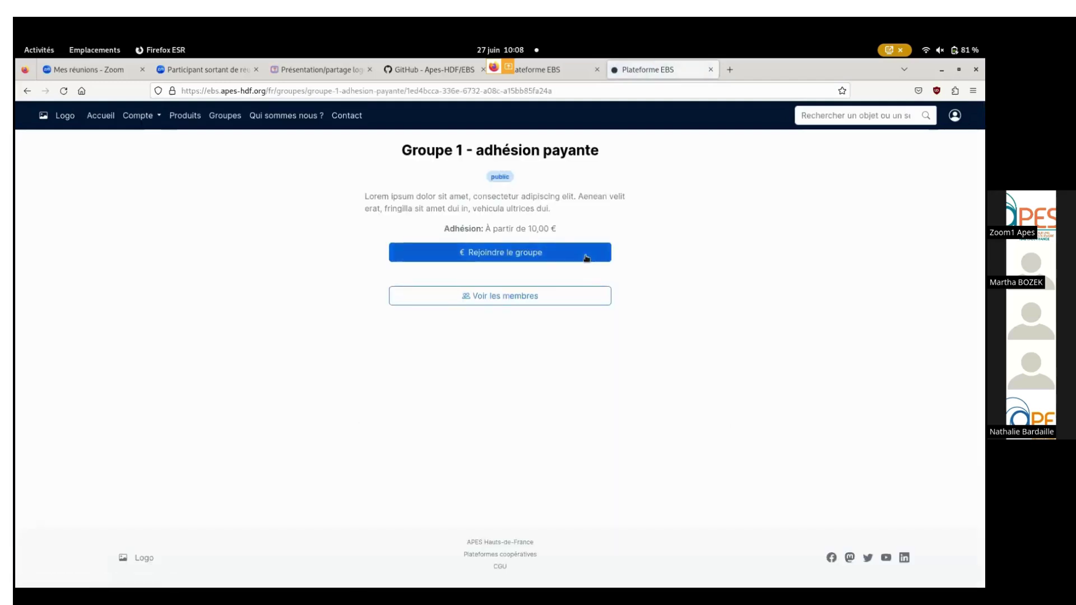
click(511, 296)
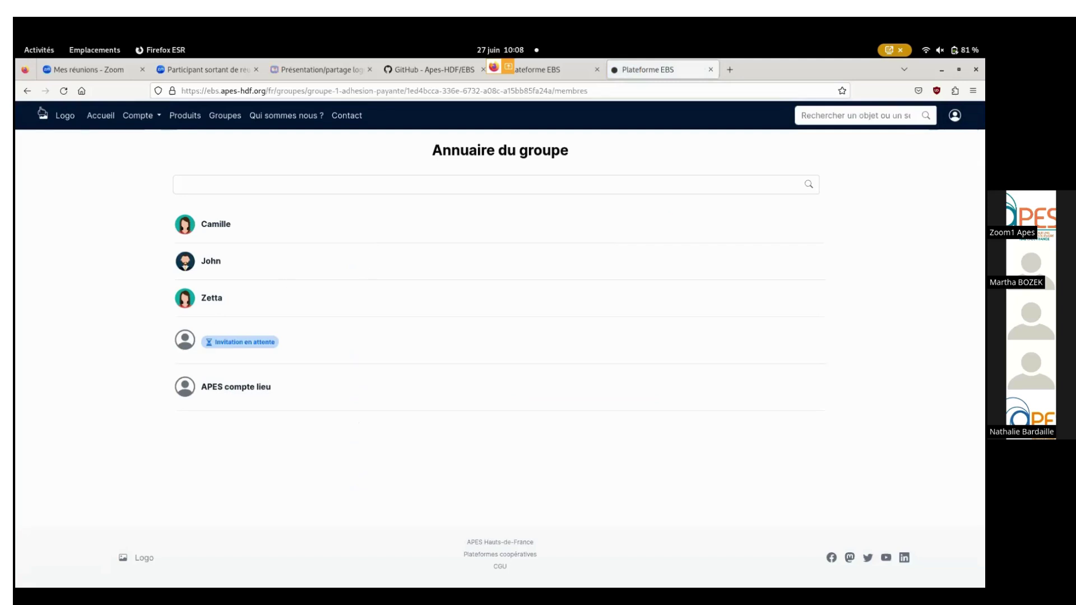
click(27, 92)
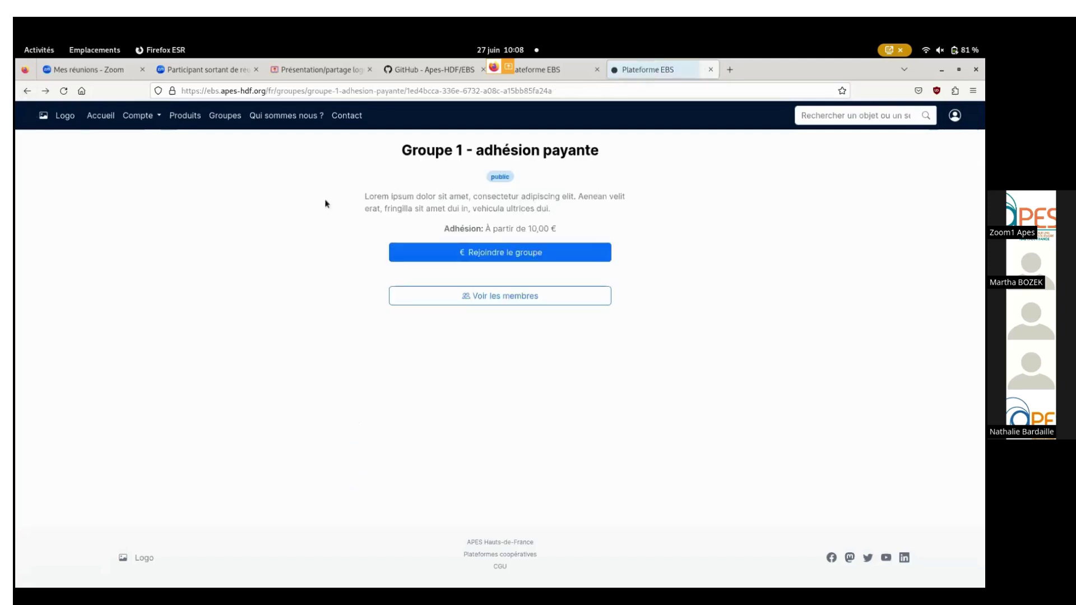
Open the 10,00 € 'Lorem ipsum' membership checkout, abandon it, and return to the groups list.
click(522, 257)
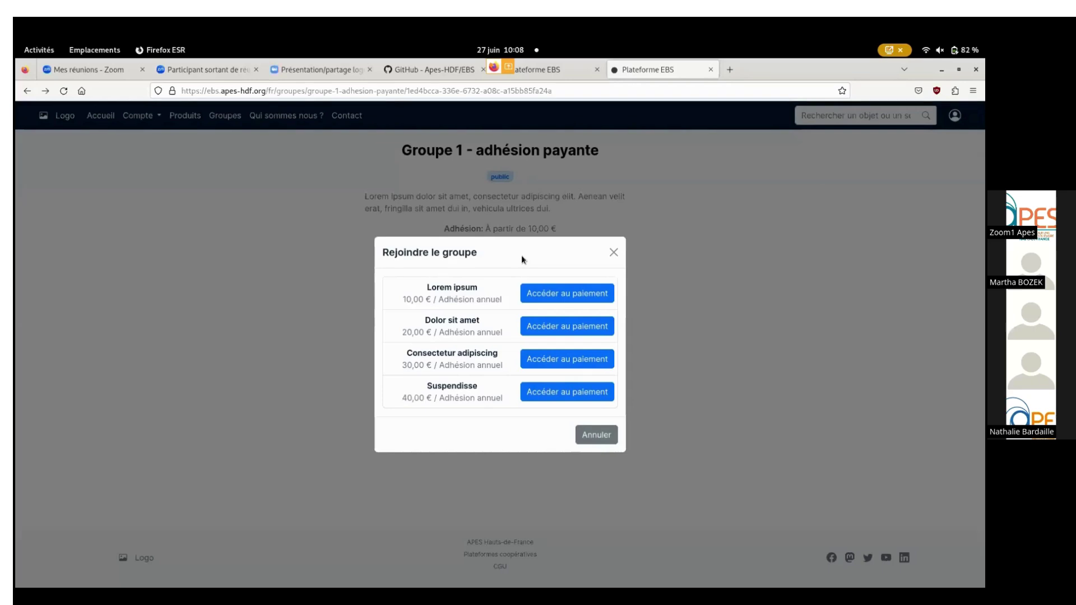
click(530, 296)
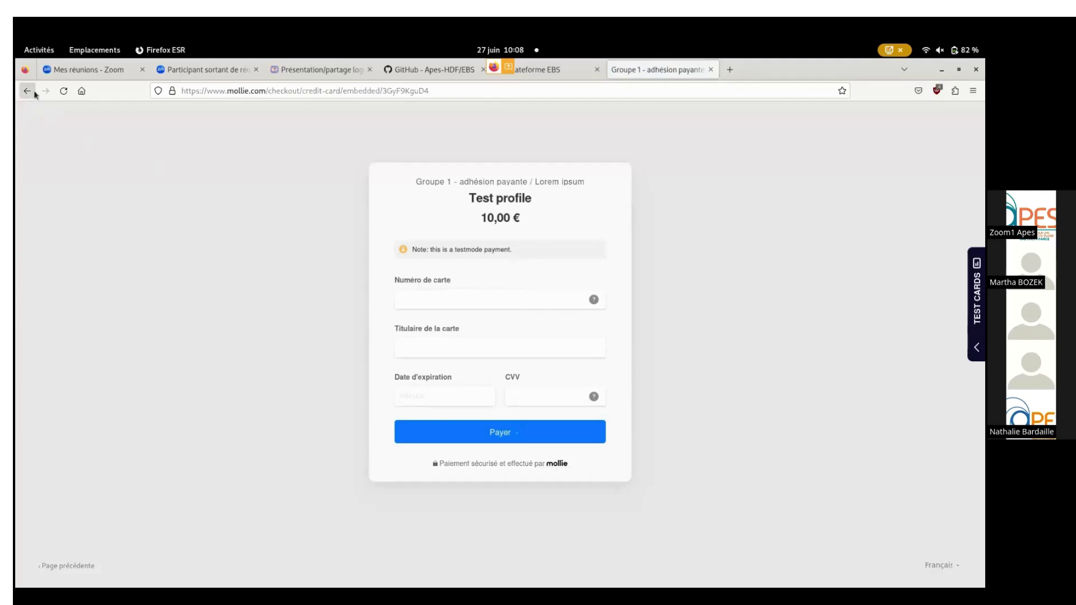
click(34, 94)
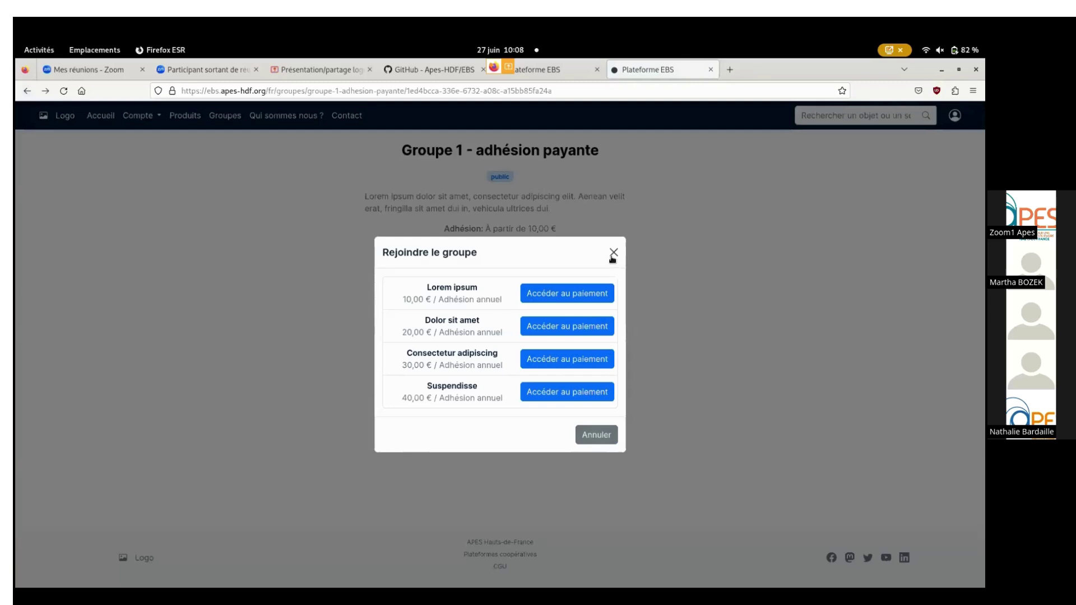
click(613, 255)
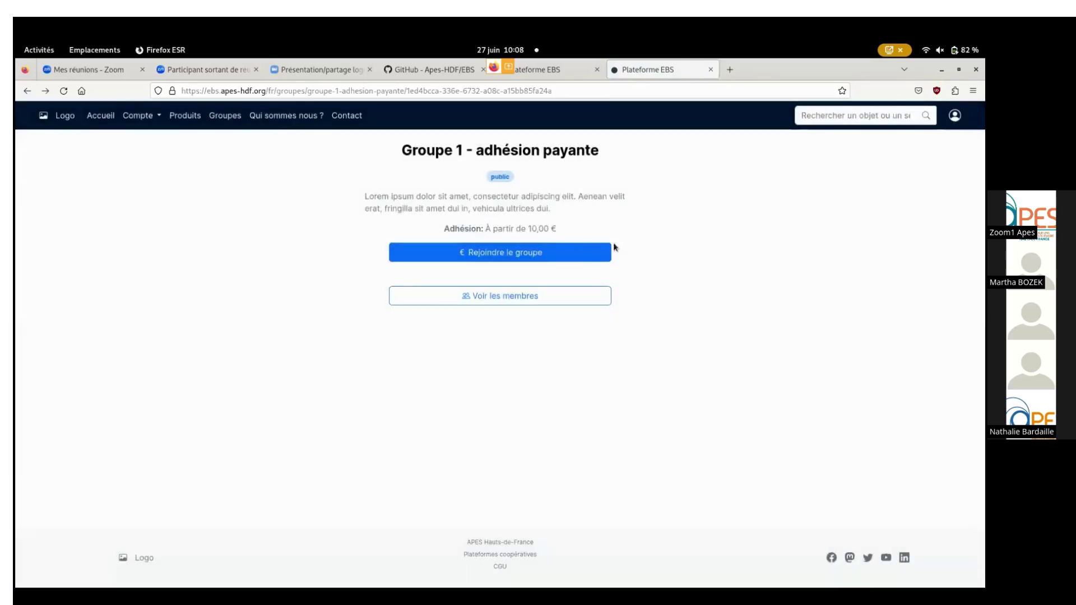
click(27, 91)
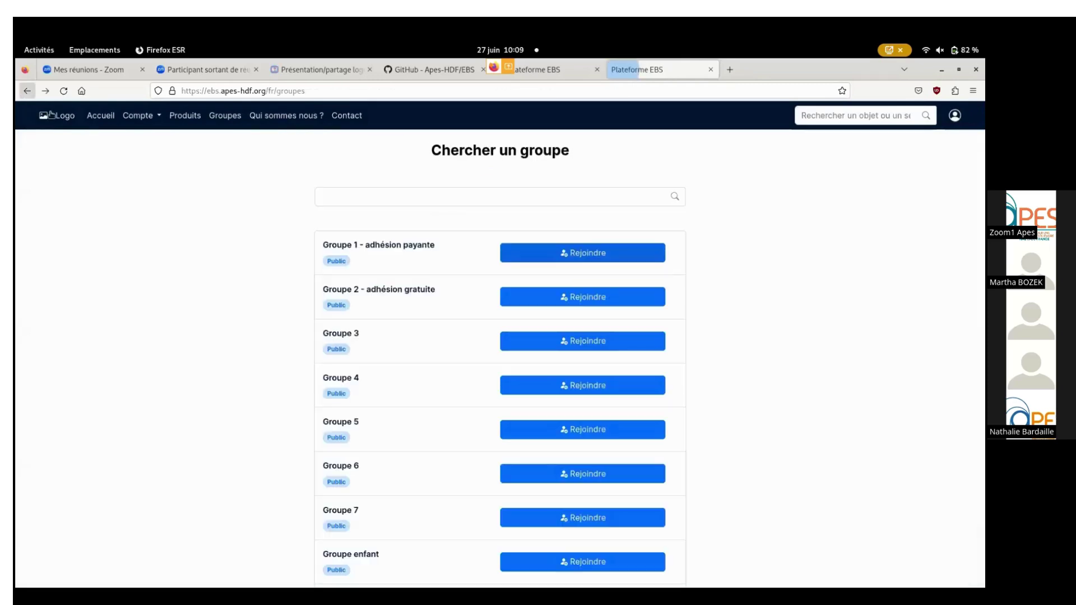
Join the free 'Groupe 2 - adhésion gratuite' and view its 'Annuaire du groupe' member list.
click(586, 301)
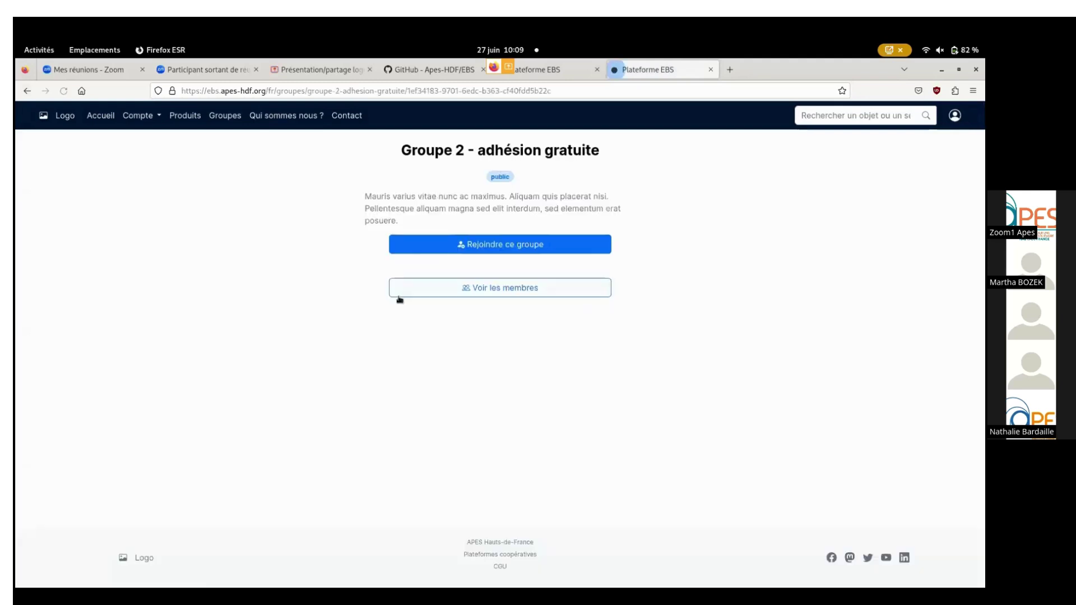
click(535, 249)
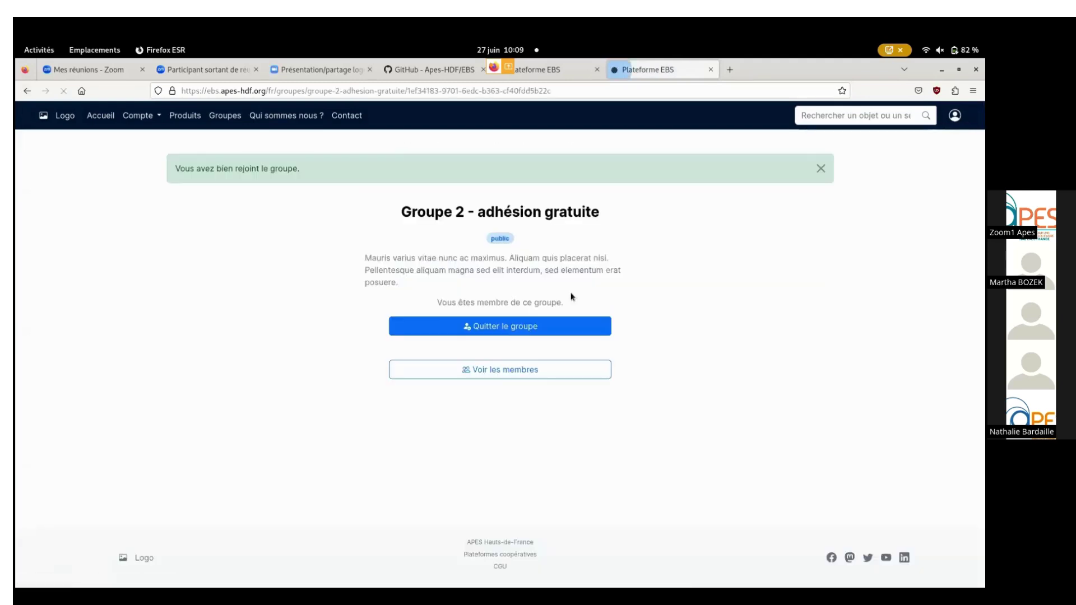
click(505, 372)
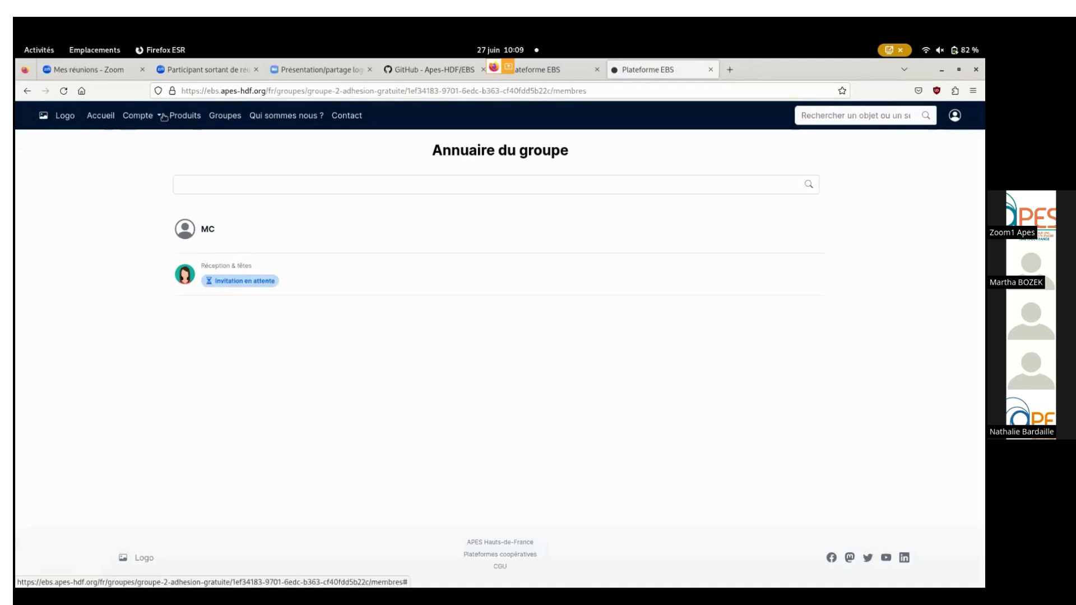
click(139, 116)
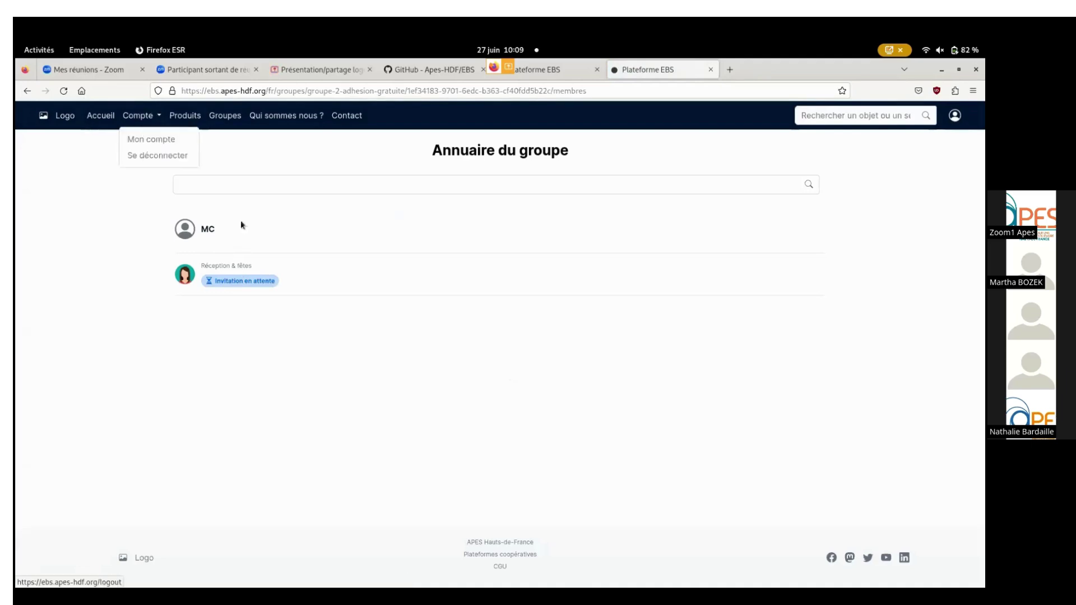
From Mon compte's object list, open the 'Modifier un objet' form for the 'appareil à raclette'.
click(162, 140)
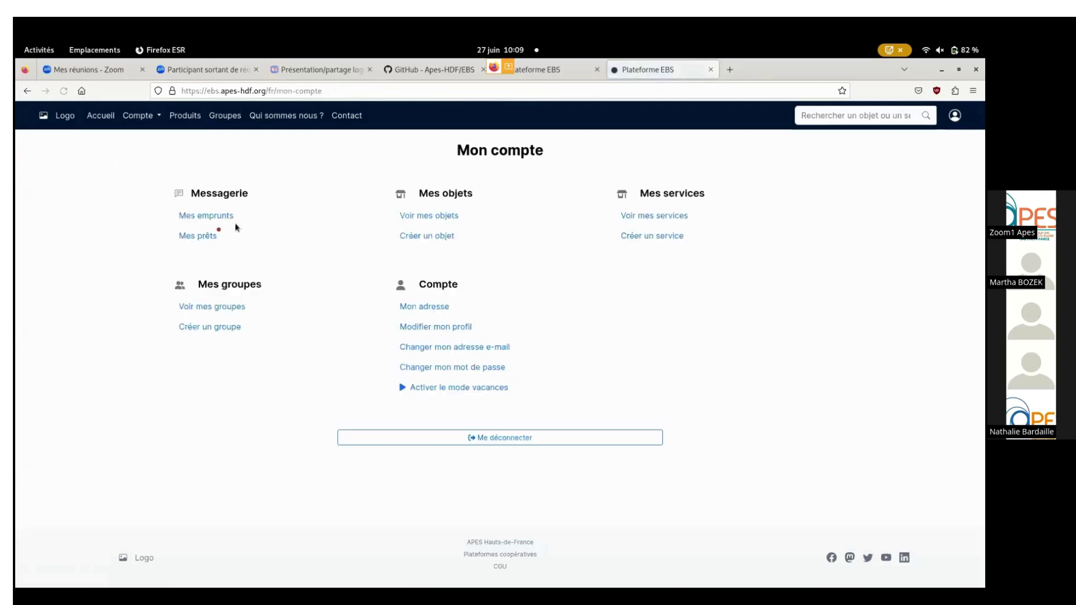
click(439, 217)
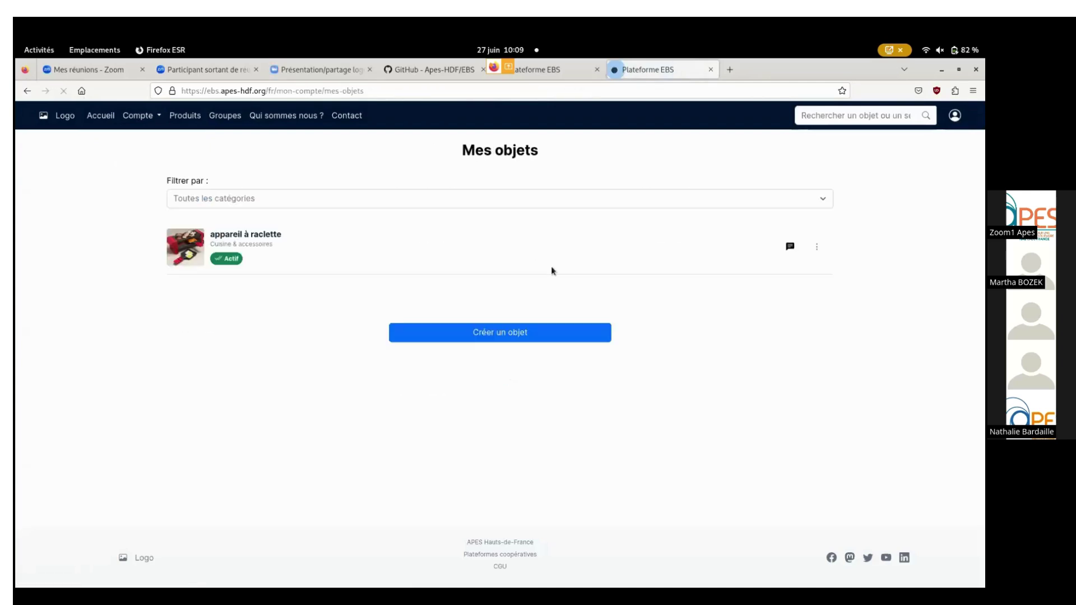
click(817, 249)
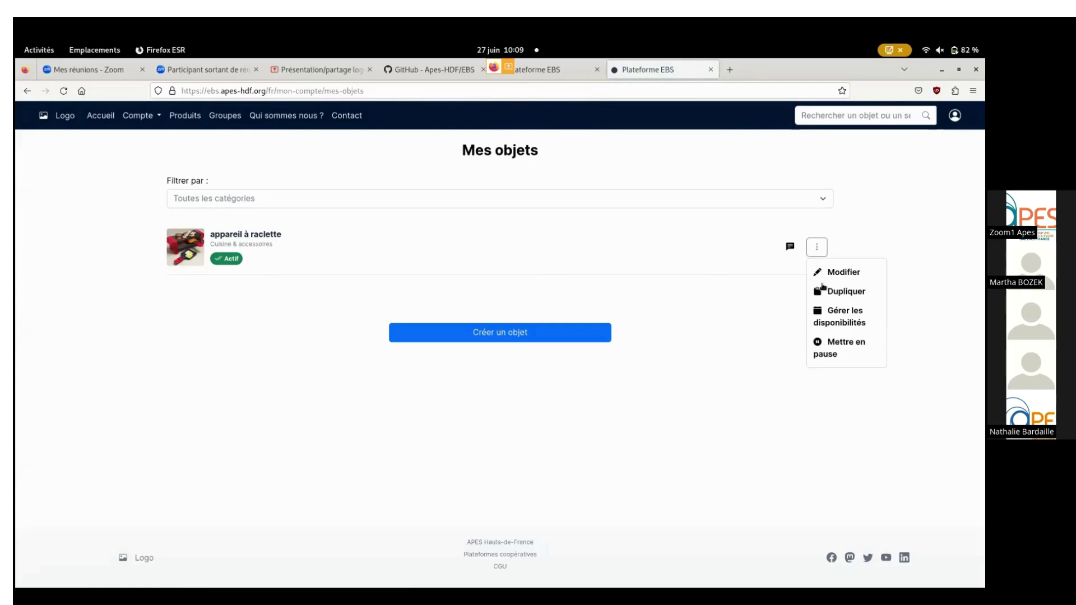
click(839, 275)
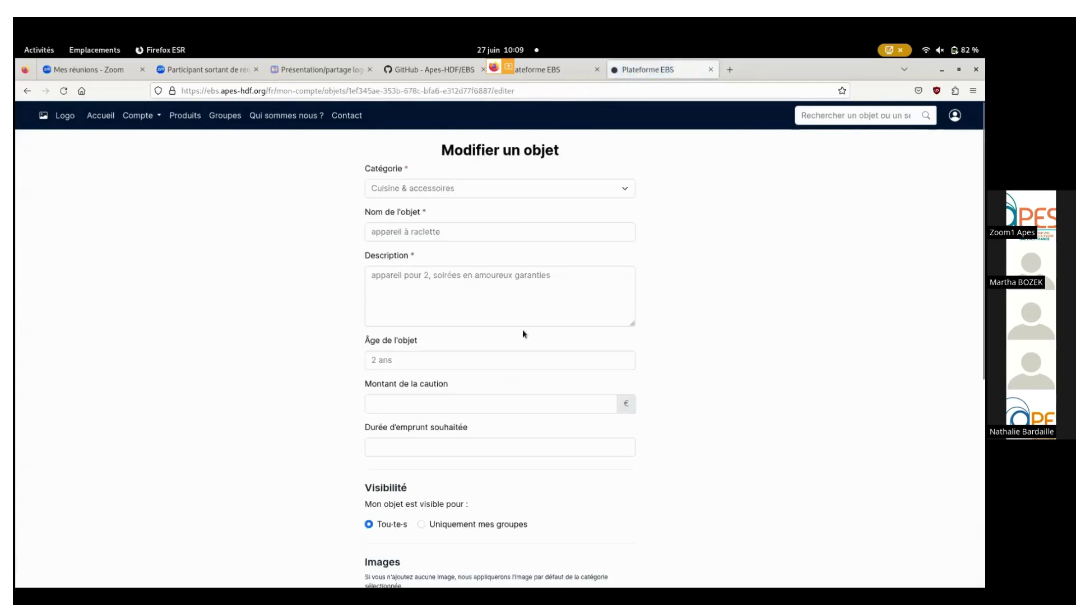
scroll(523, 330, down, 3)
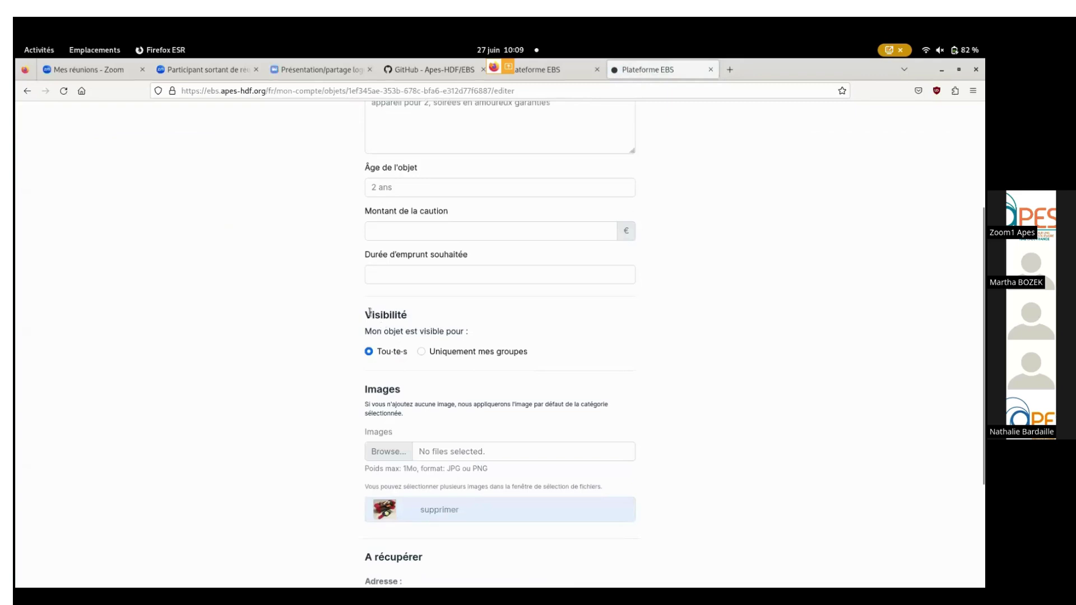
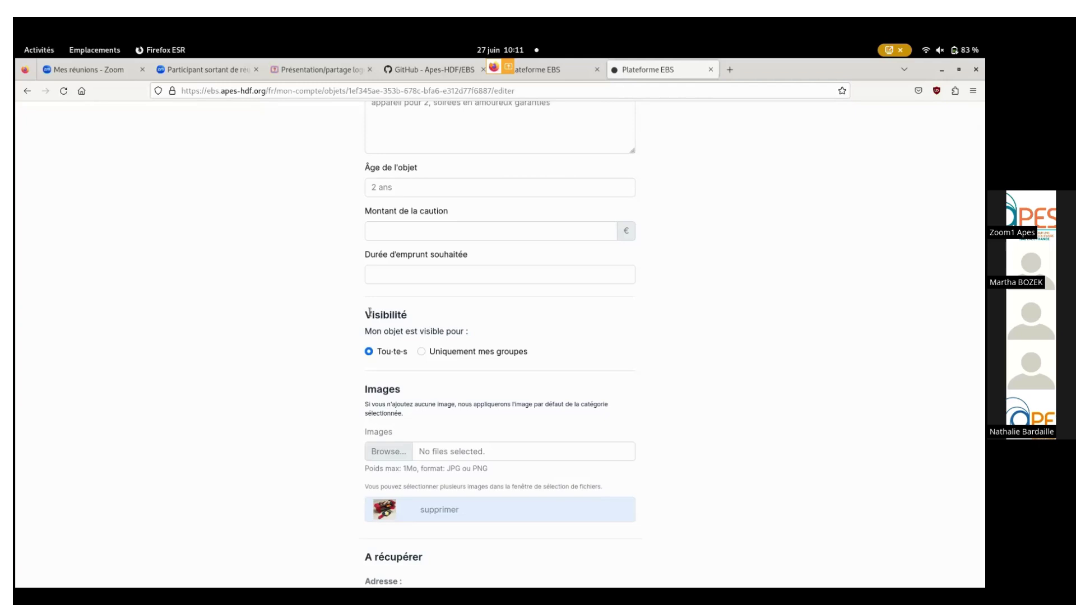
Leave the raclette edit form and go to Mon compte via the Compte menu.
scroll(723, 329, up, 3)
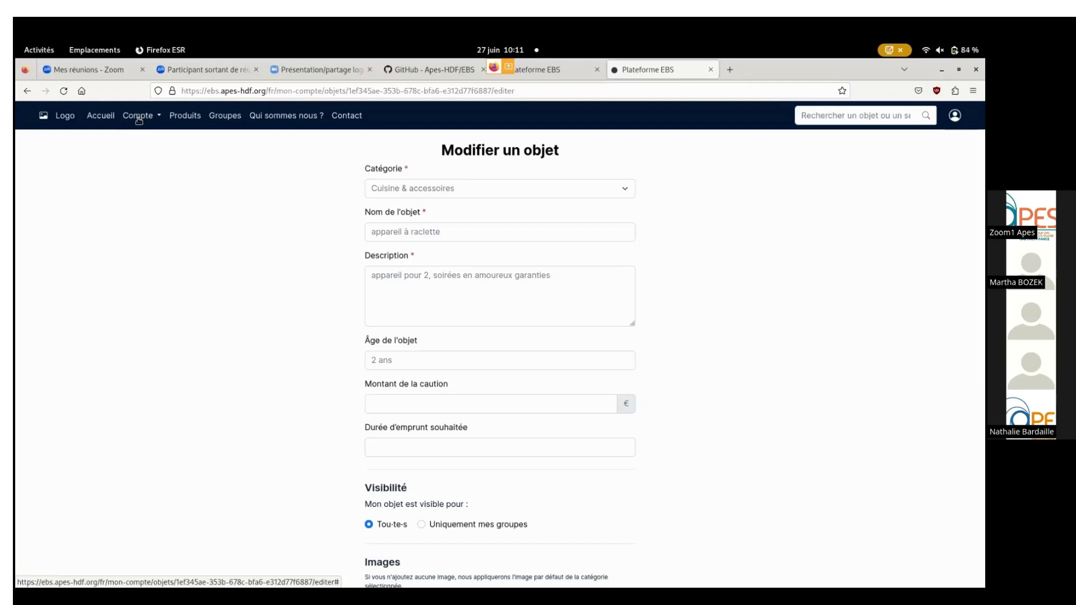
click(139, 117)
click(151, 139)
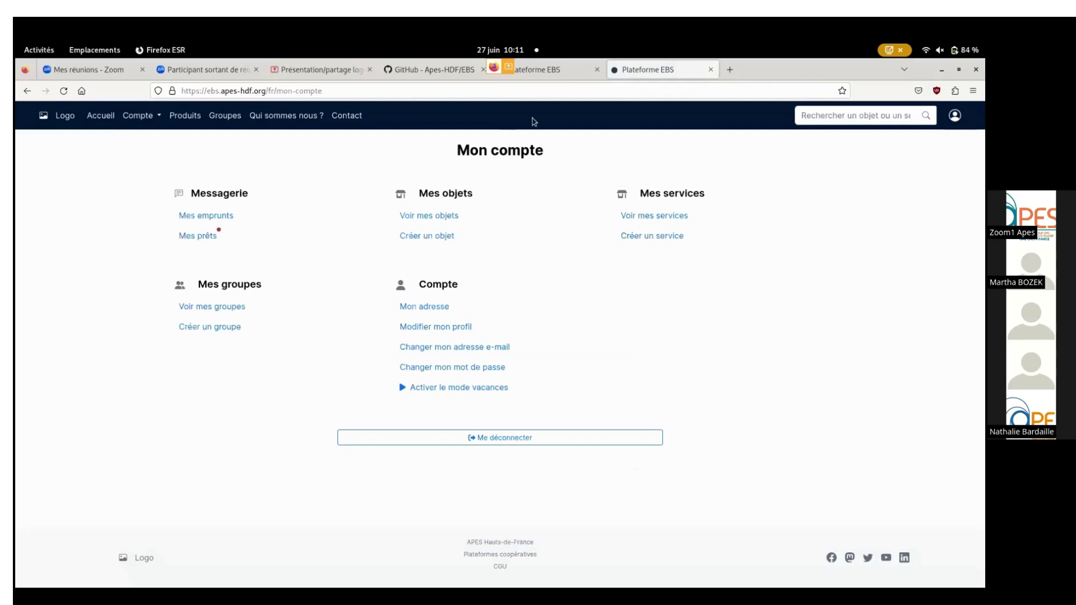
Log out, then review the Démo table, highlighting the venue and admin demo identifiers.
click(955, 116)
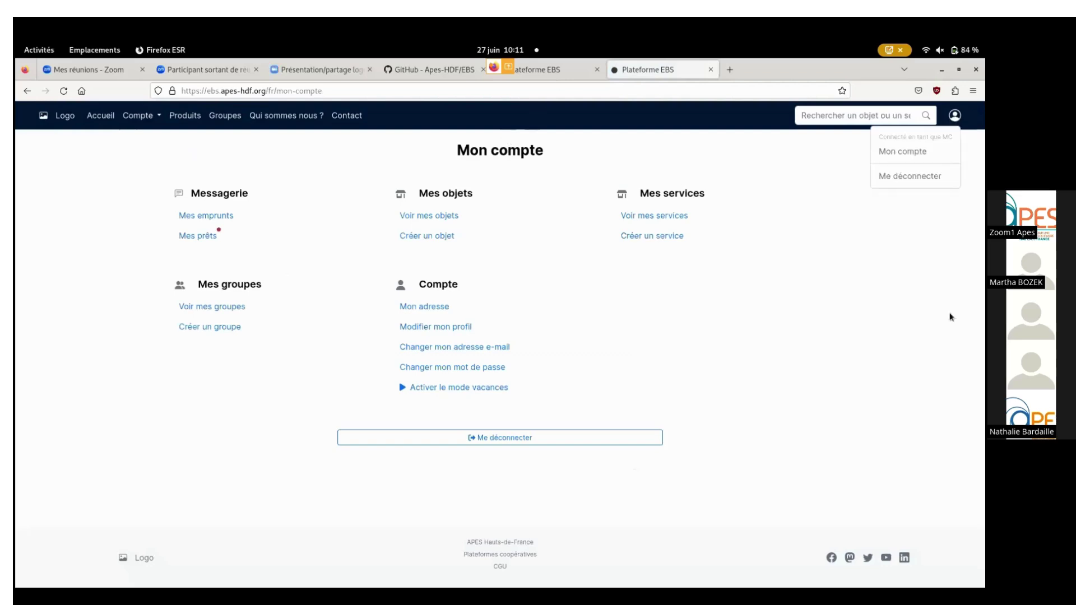
click(891, 176)
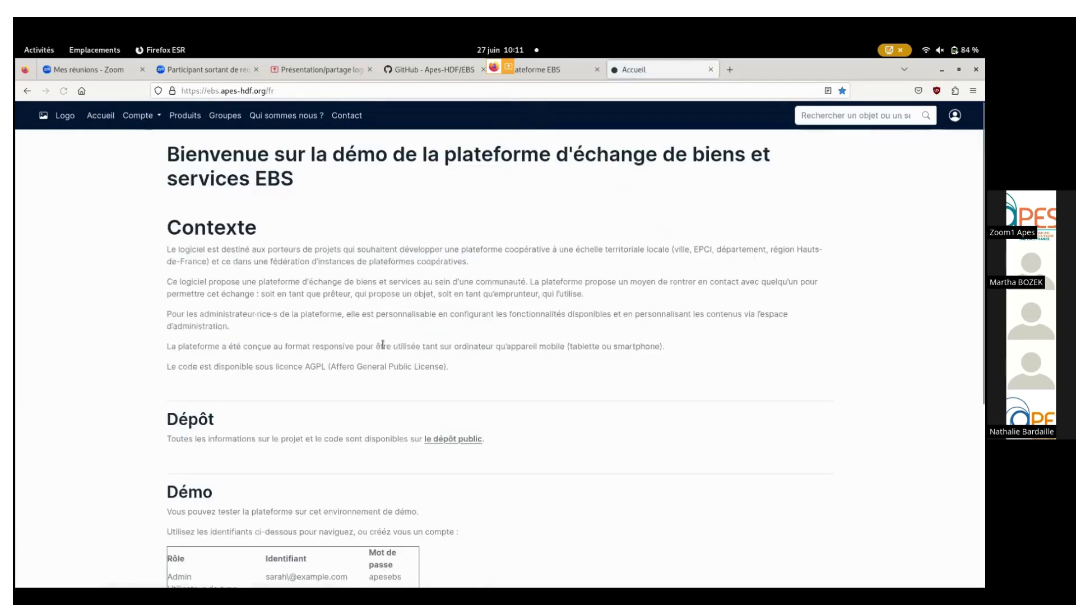
scroll(252, 381, down, 5)
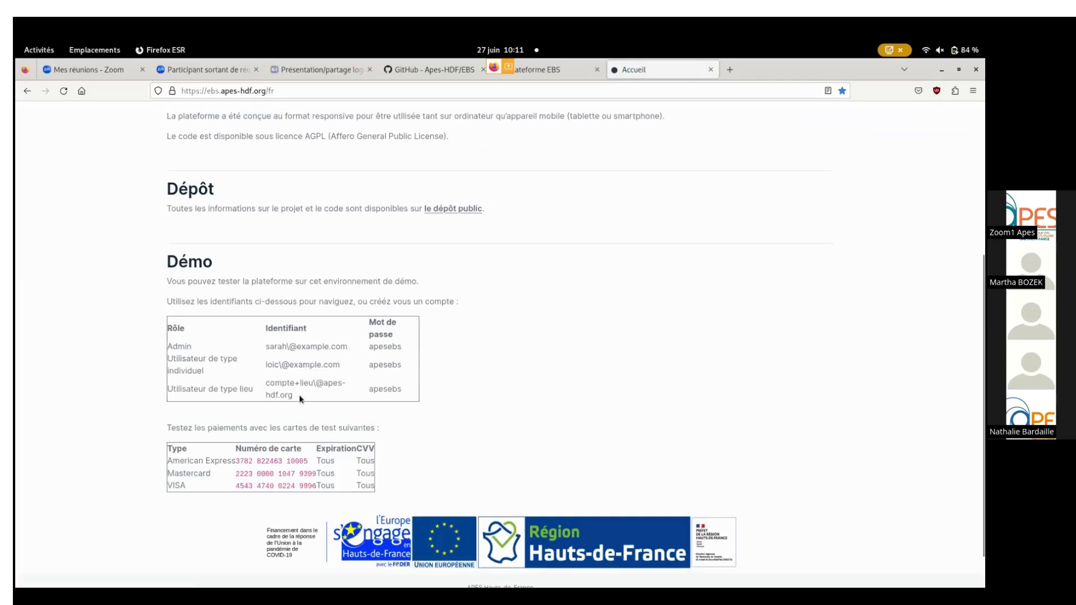
drag(300, 400, 267, 387)
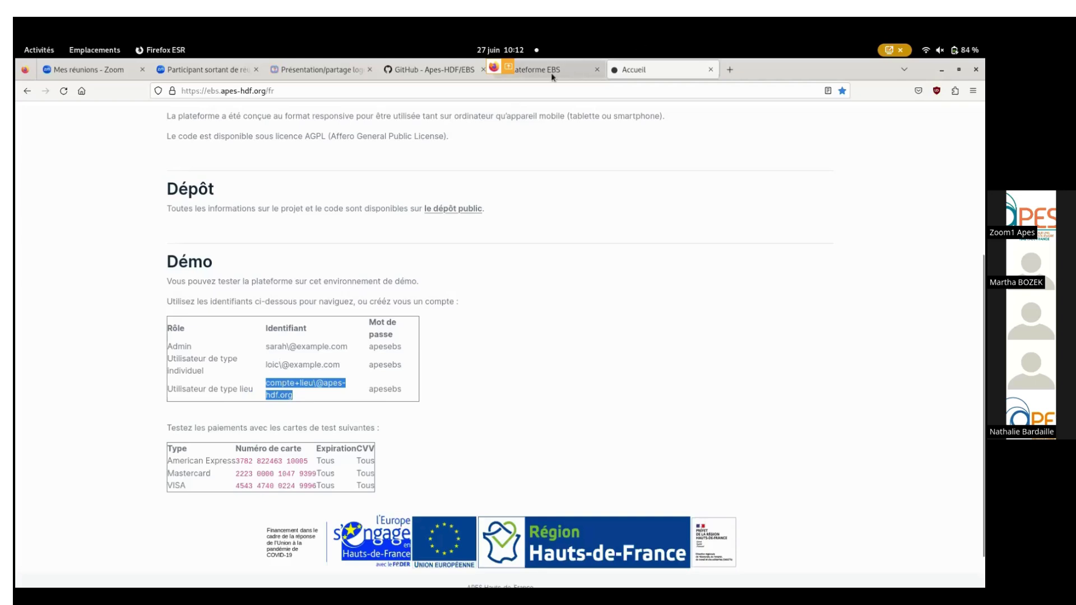
click(298, 359)
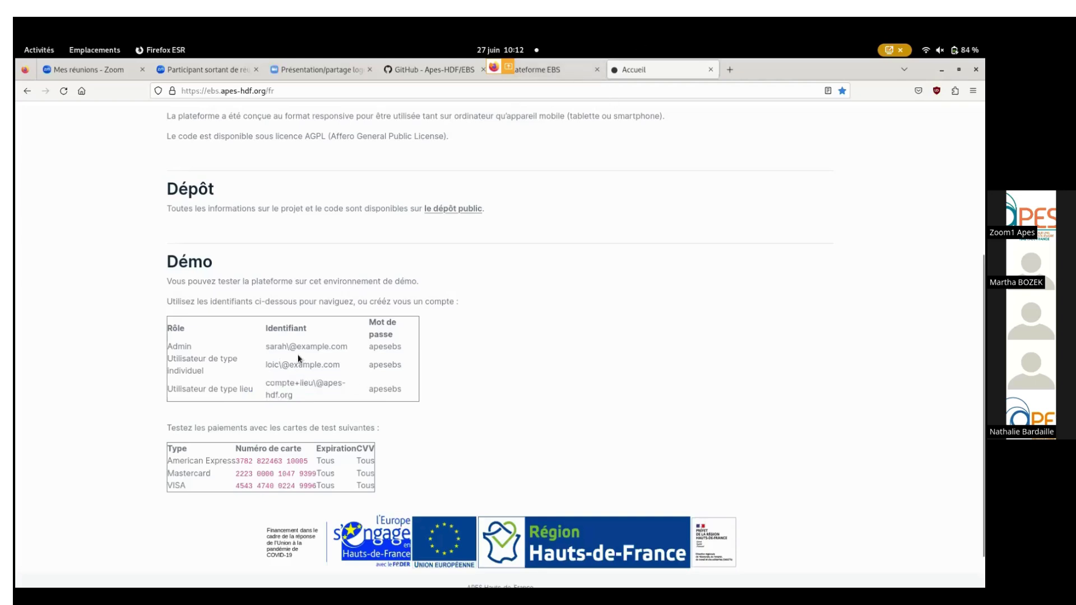
drag(356, 349, 265, 347)
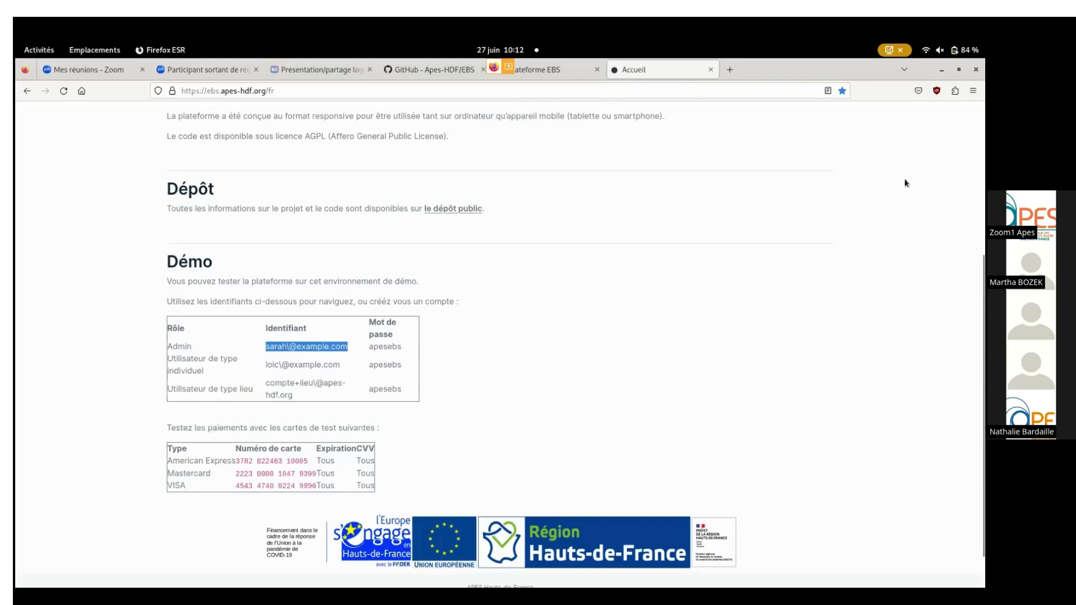
scroll(906, 179, up, 5)
Log in on the Connexion page with the pasted admin demo e-mail and its password.
click(954, 119)
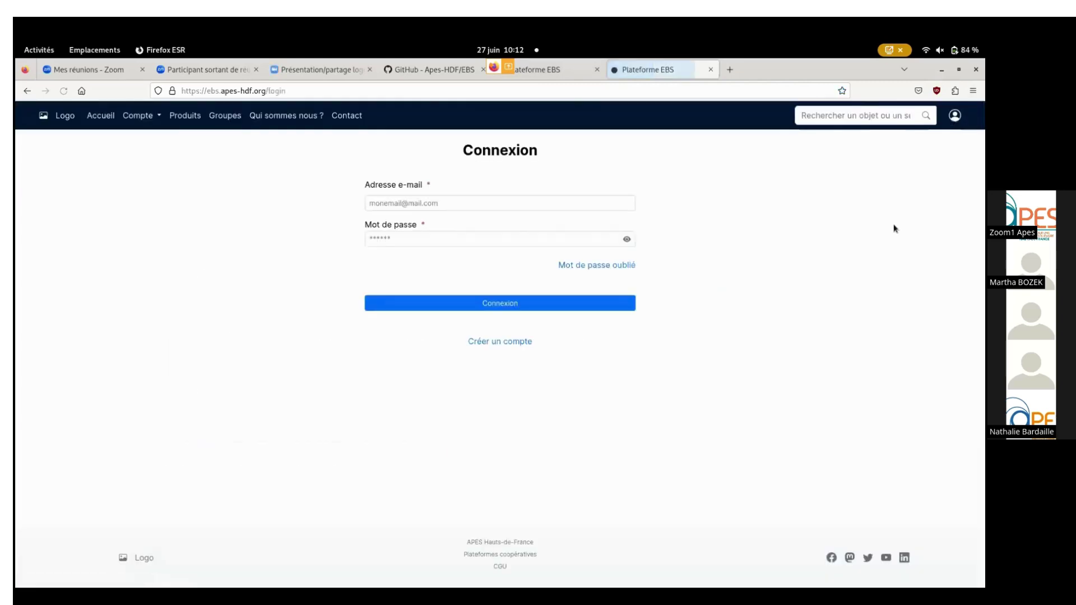
click(423, 205)
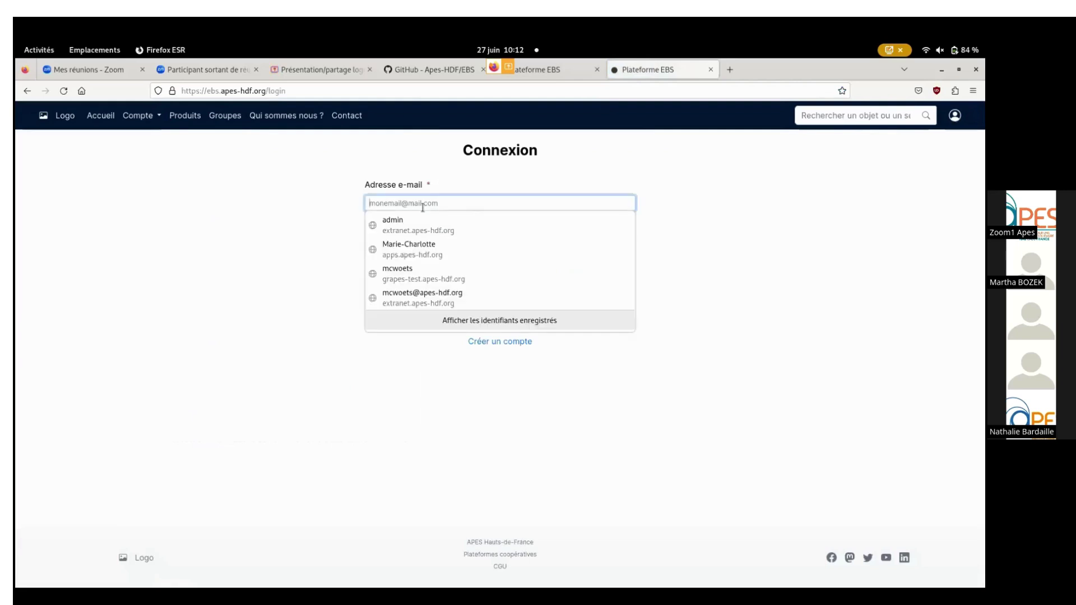
key(ctrl+v)
key(Escape)
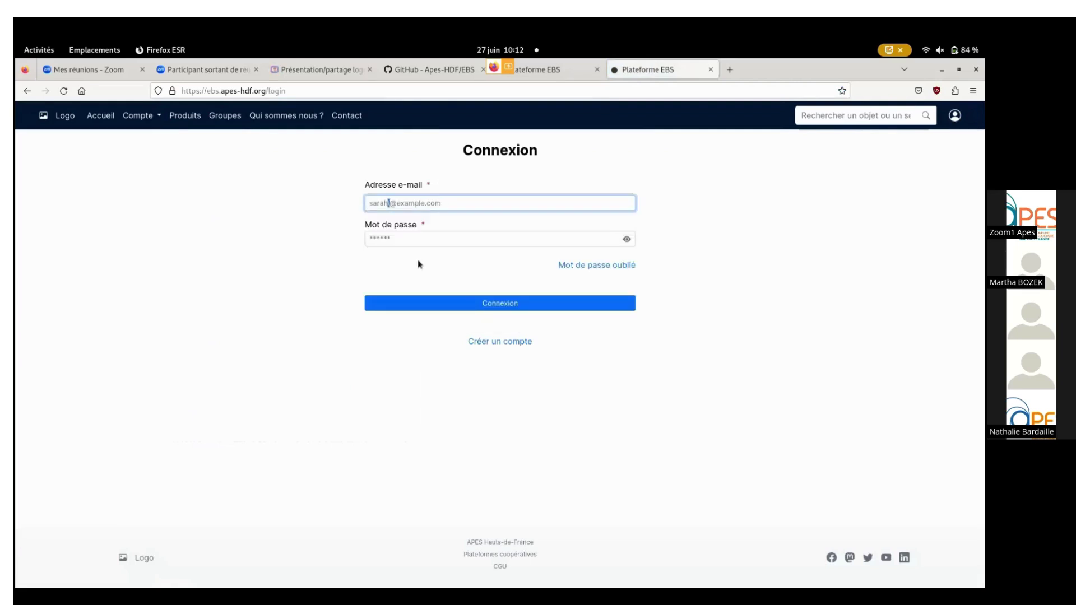
key(BackSpace)
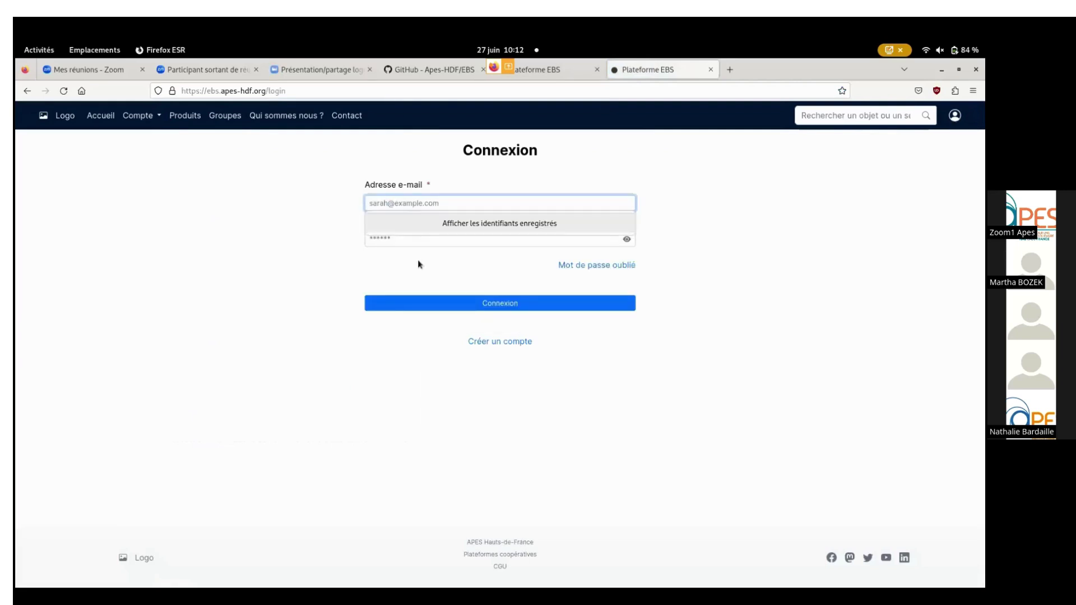
click(402, 244)
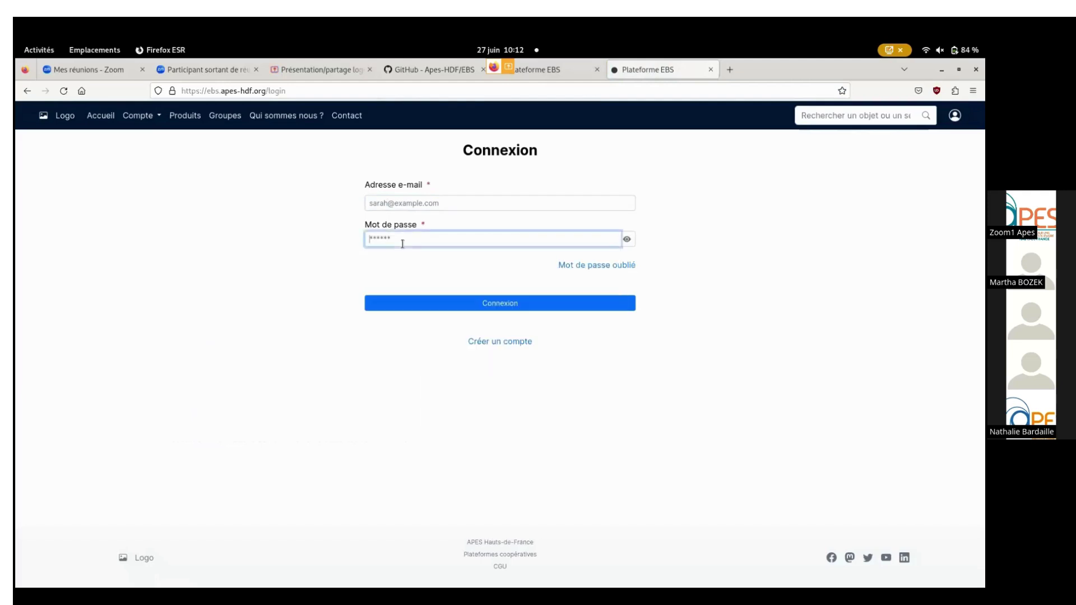
text(****)
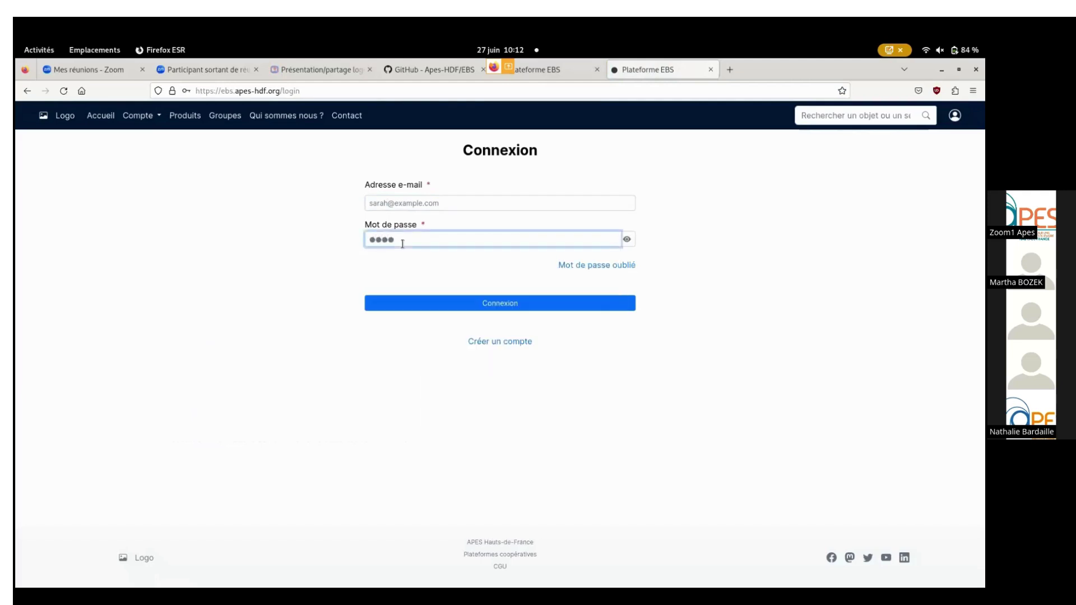
text(***)
click(476, 309)
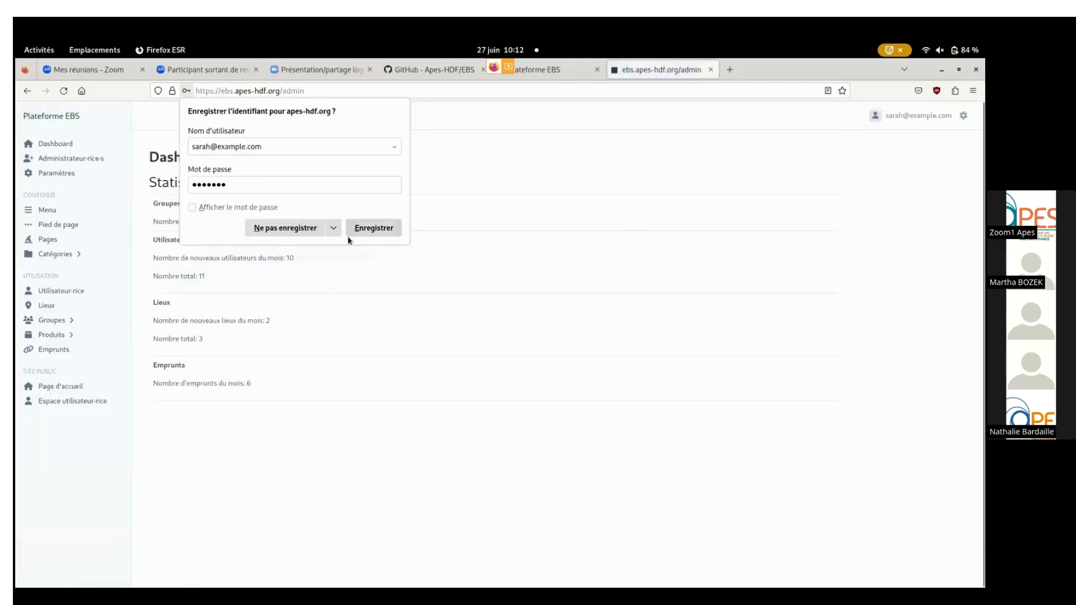
Choose Ne pas enregistrer in Firefox's save-password popup.
click(302, 235)
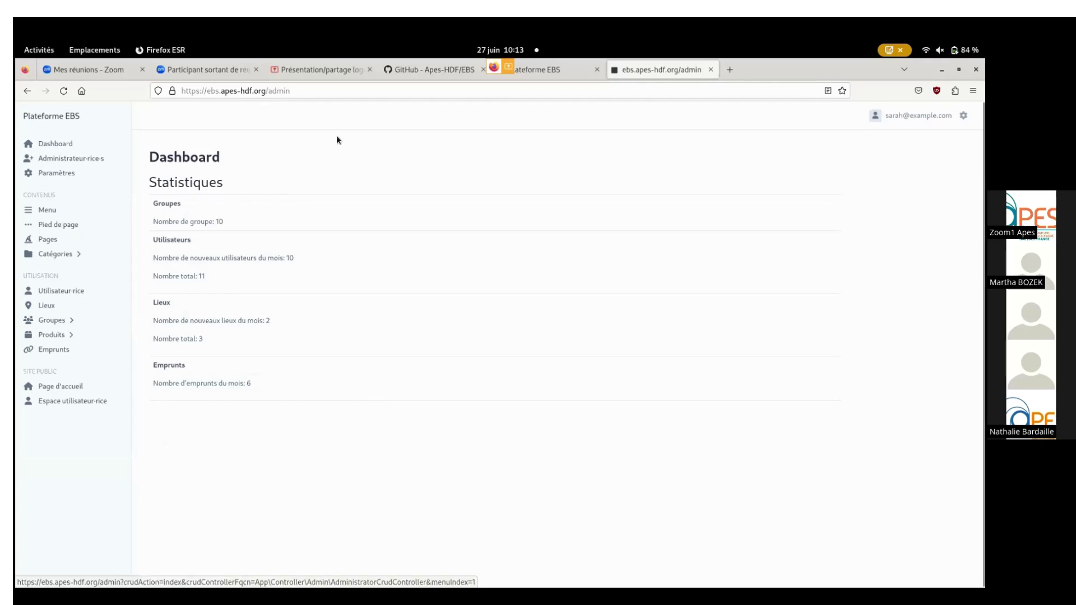
Open Administrateur·rice·s in the sidebar to list the 5 admin accounts.
click(74, 160)
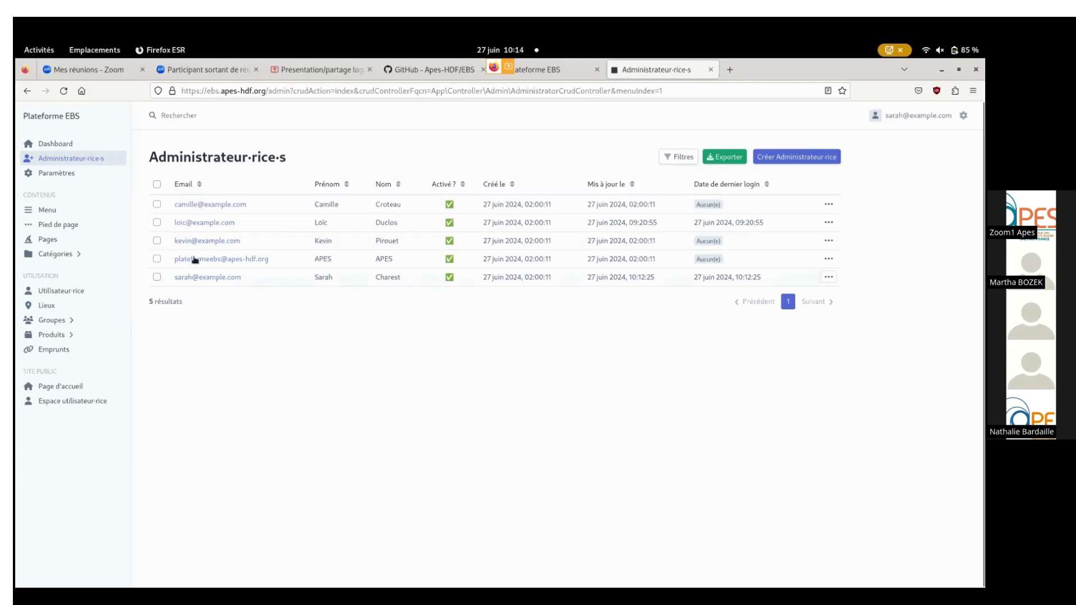
click(61, 177)
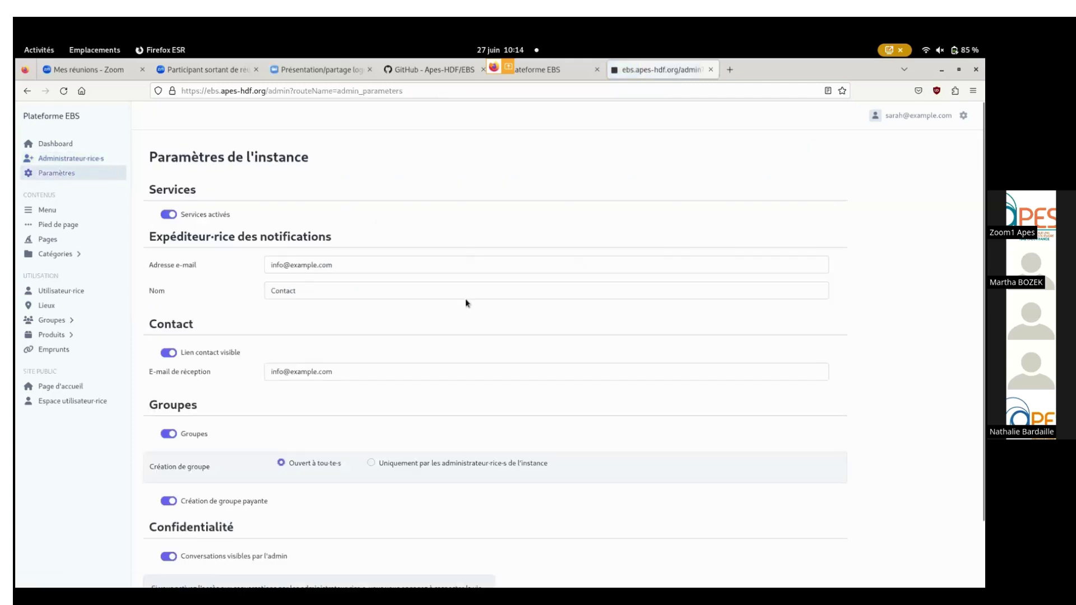
scroll(395, 260, down, 3)
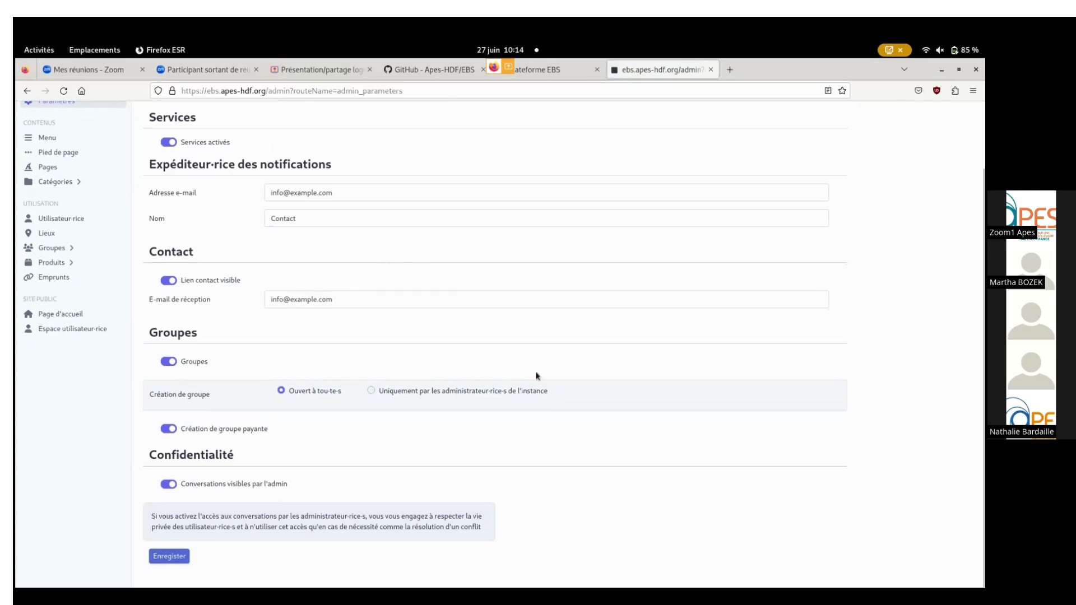
scroll(325, 283, up, 2)
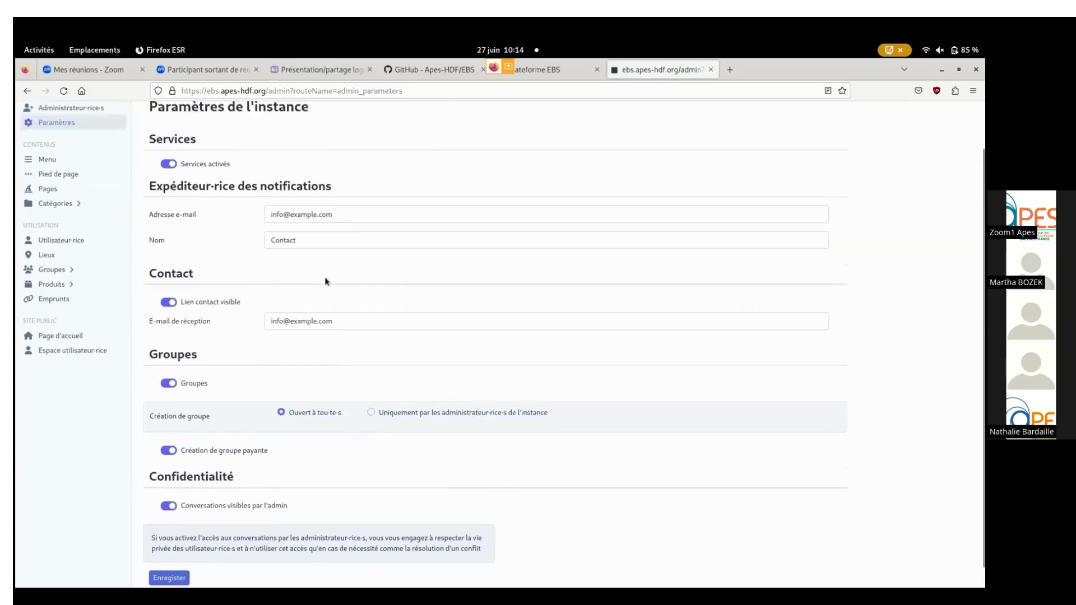
Browse the Menu and Pied de page link lists, ending on the Pages list.
click(61, 199)
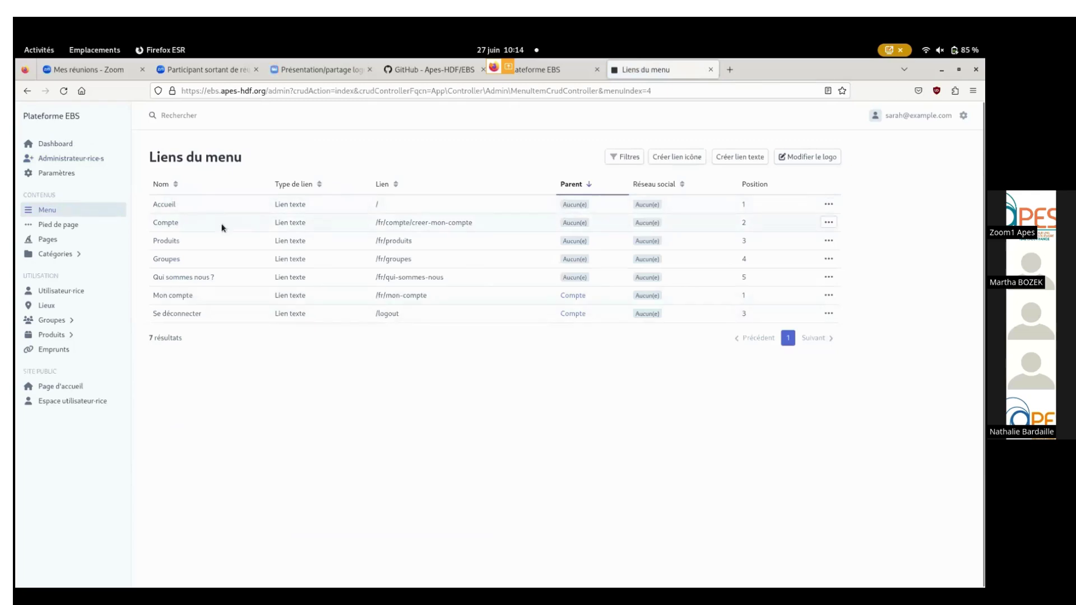
click(68, 226)
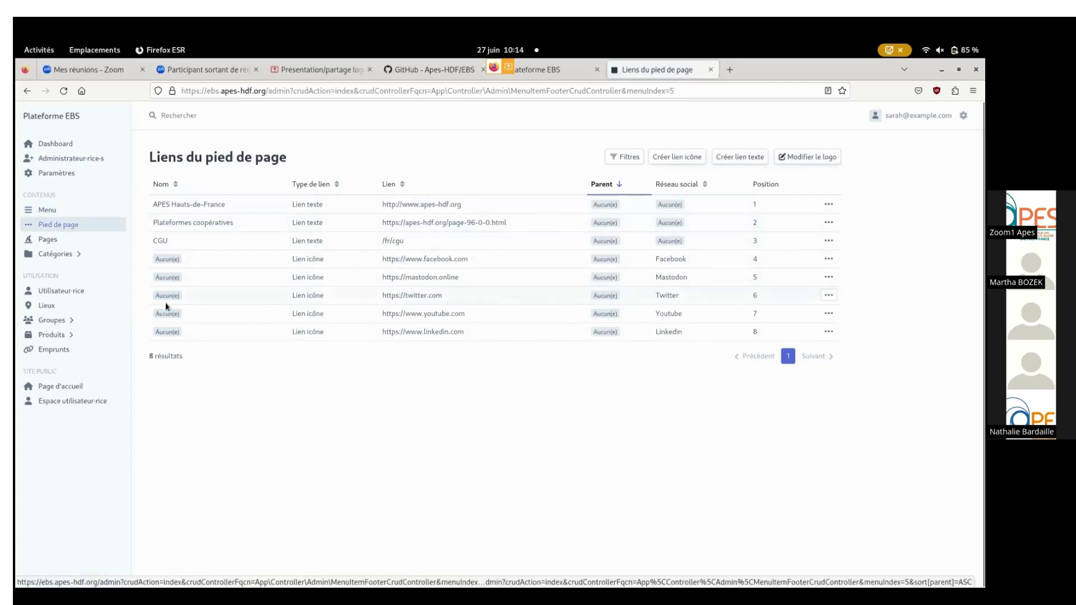
click(57, 243)
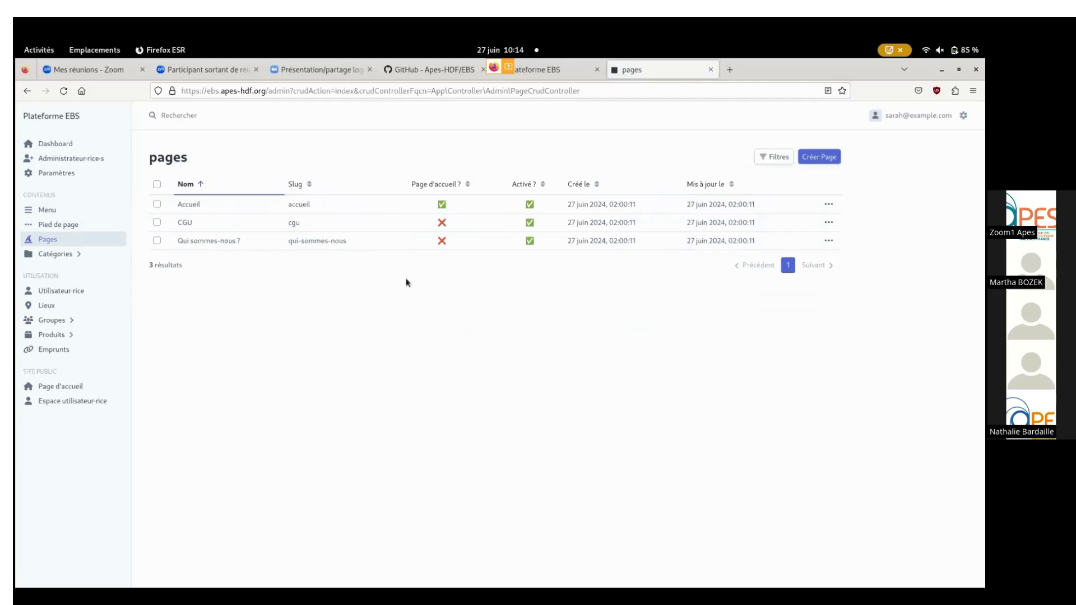
Browse the Objets and Services categories, then open the Utilisateur·rice list of 11 accounts.
click(51, 256)
click(75, 275)
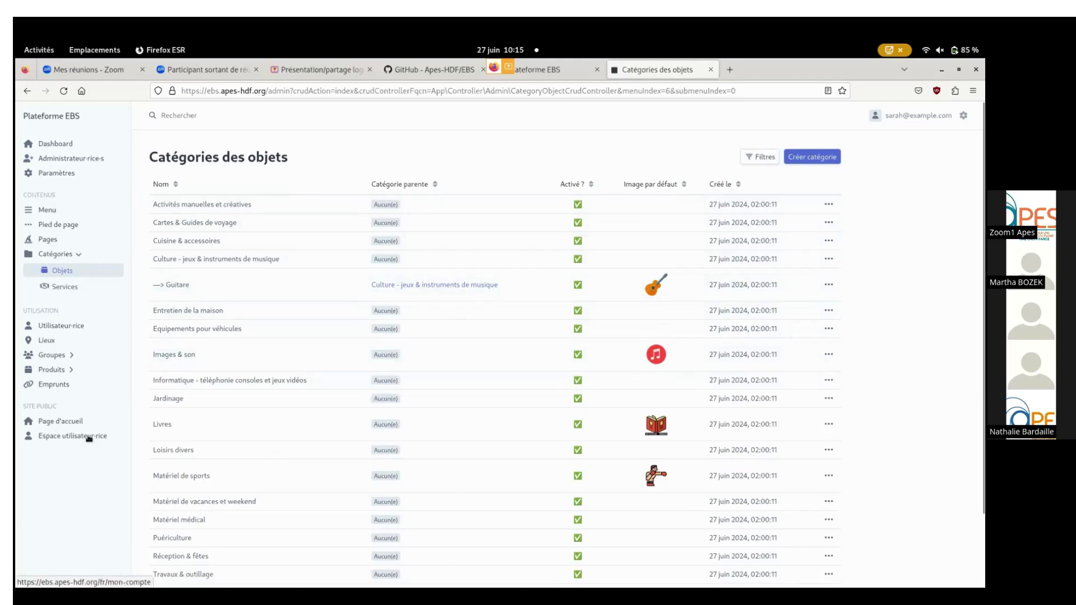
click(68, 287)
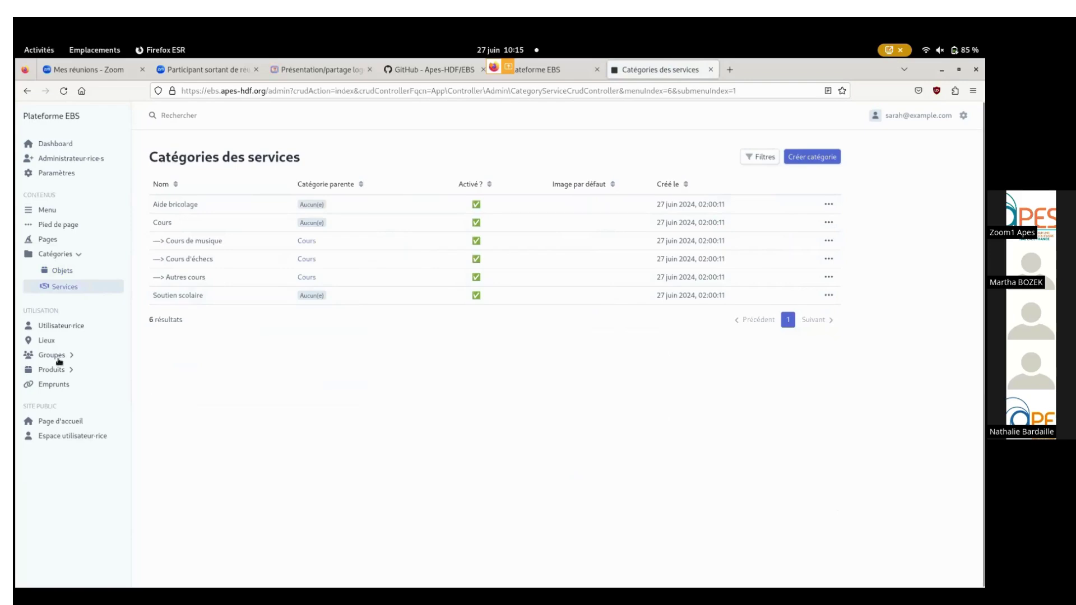
click(59, 325)
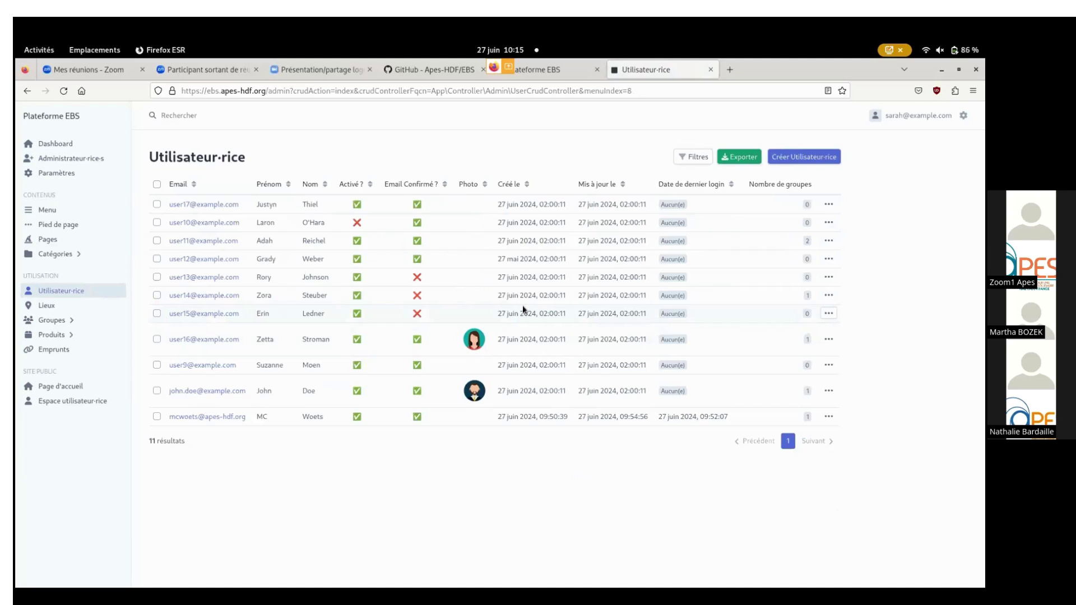
Revisit Objets categories and Utilisateur·rice, then open Lieux showing 3 venue accounts.
click(55, 255)
click(59, 271)
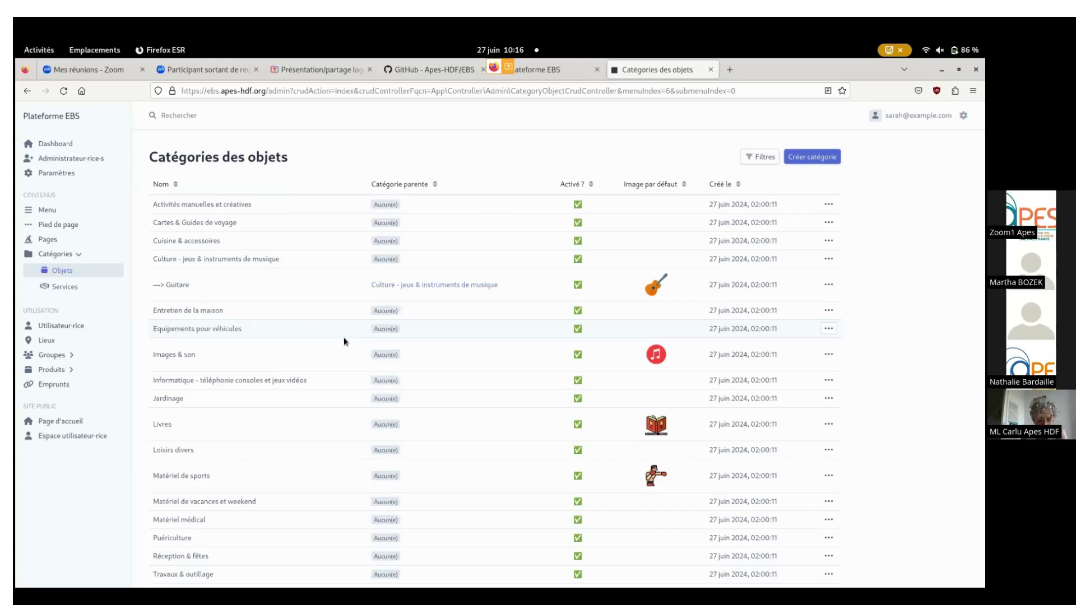
click(70, 328)
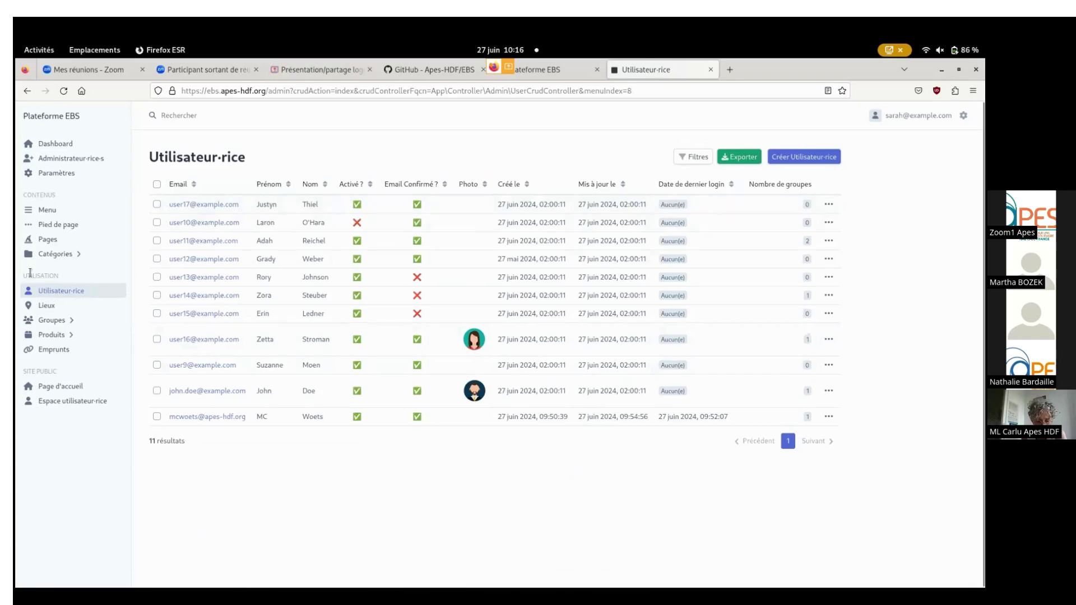
click(46, 307)
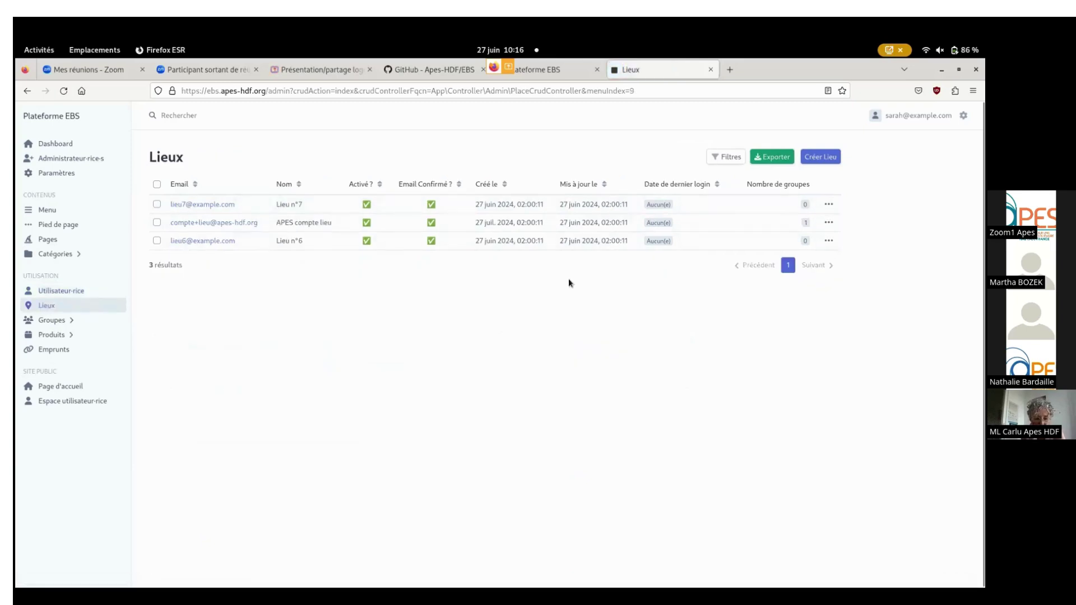
Browse the Groupes and Membres lists, then open the Produits Objets list.
click(65, 324)
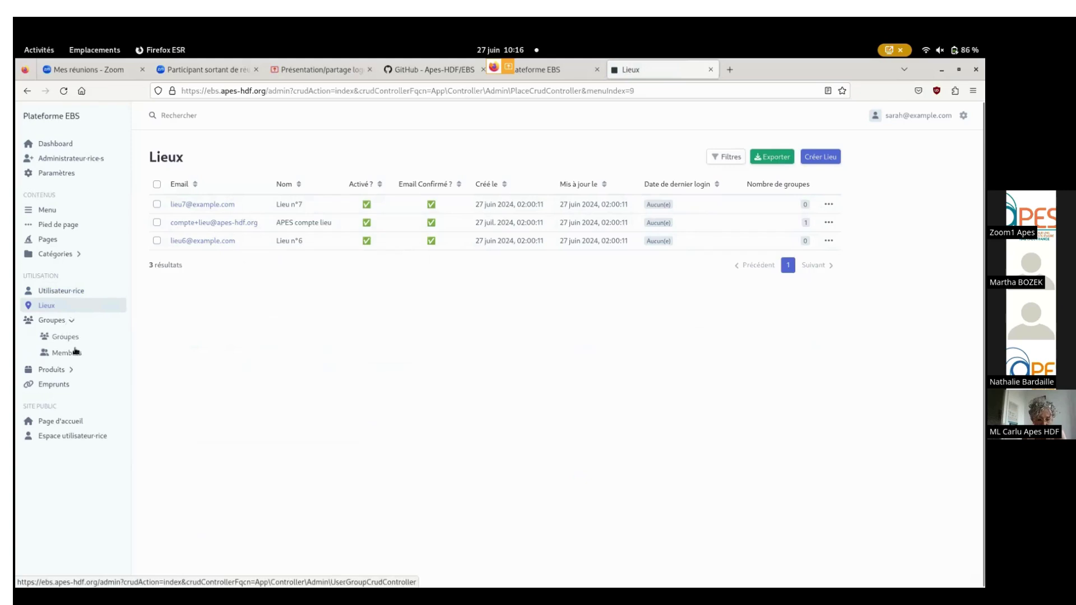
click(71, 340)
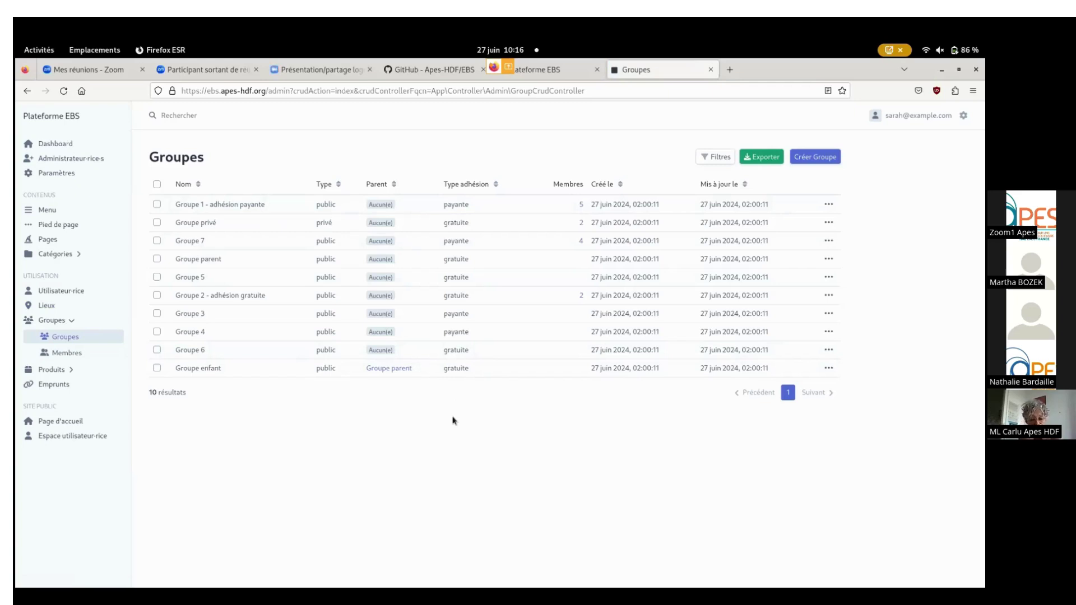
click(79, 358)
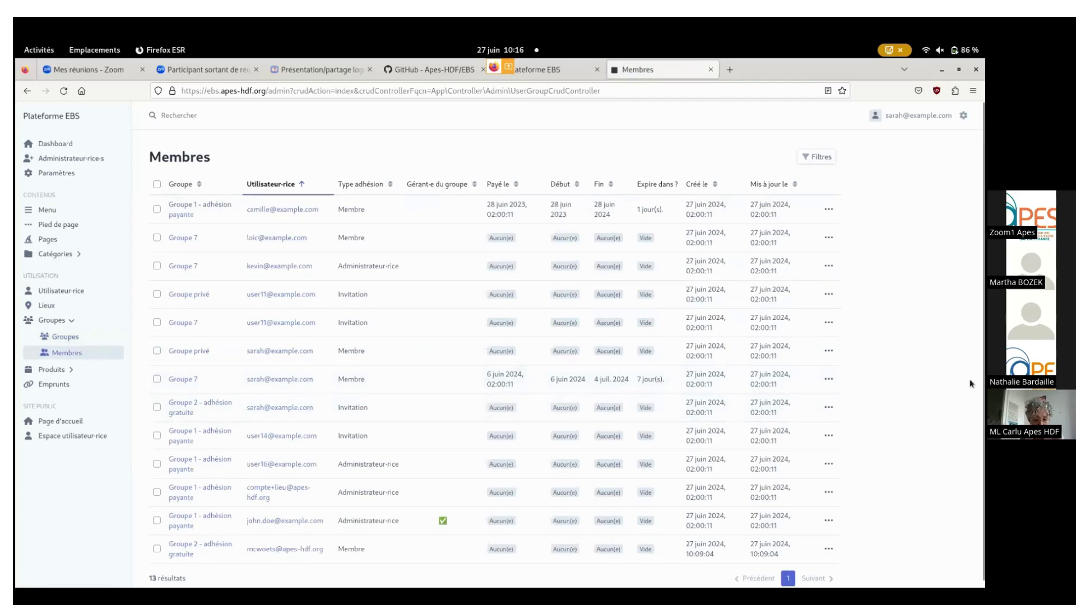
click(53, 371)
click(54, 353)
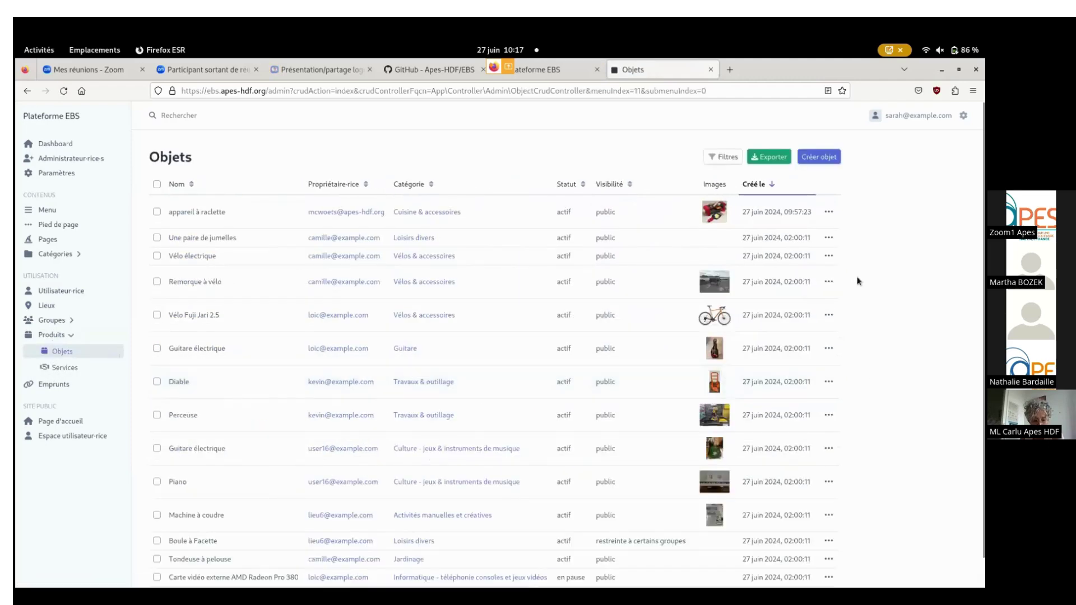
Scroll through the Objets list, then open Emprunts showing 7 loans.
scroll(860, 282, down, 1)
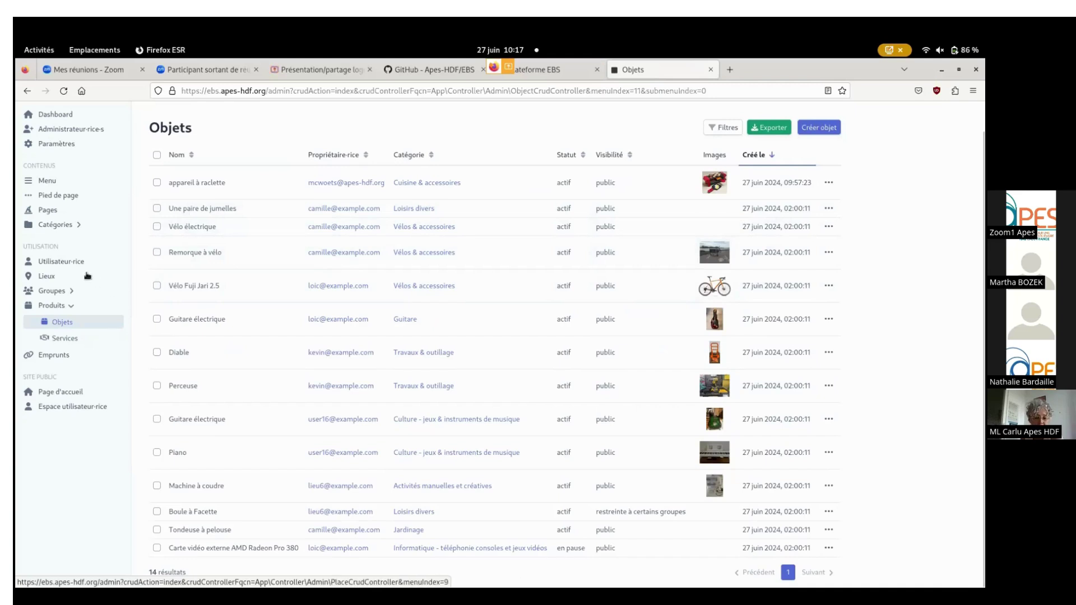
click(69, 358)
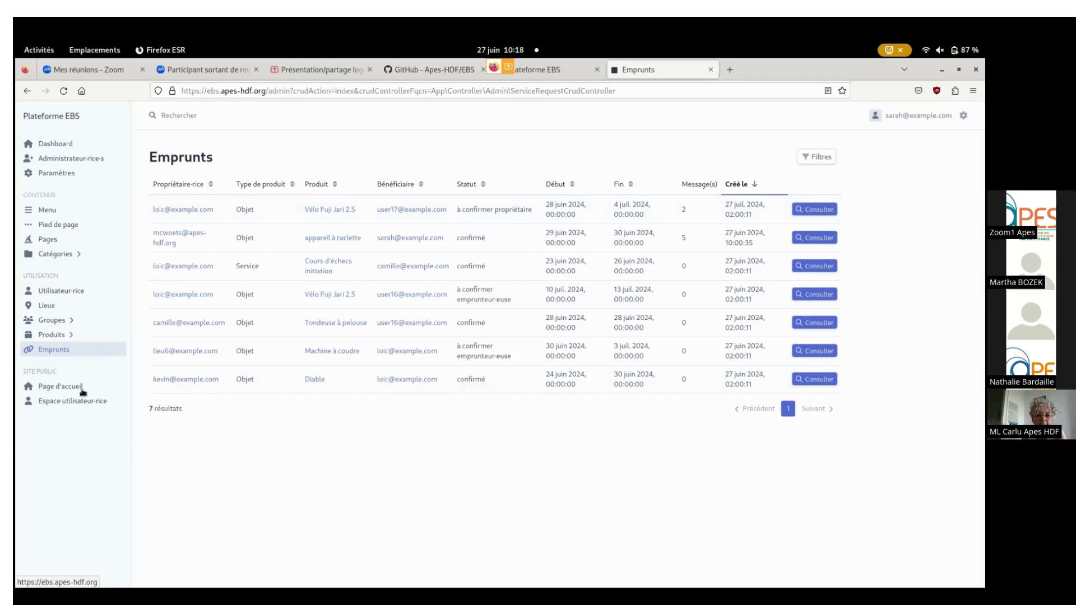
Go to the EBS platform's public welcome page.
click(83, 390)
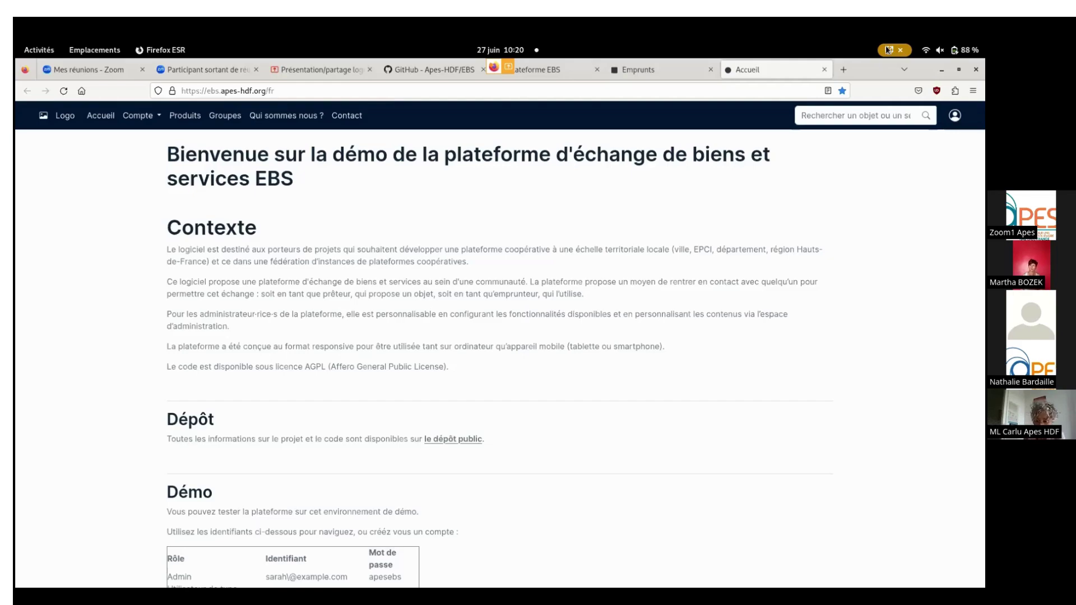
Stop the Zoom screen share so the participant gallery shows.
click(886, 46)
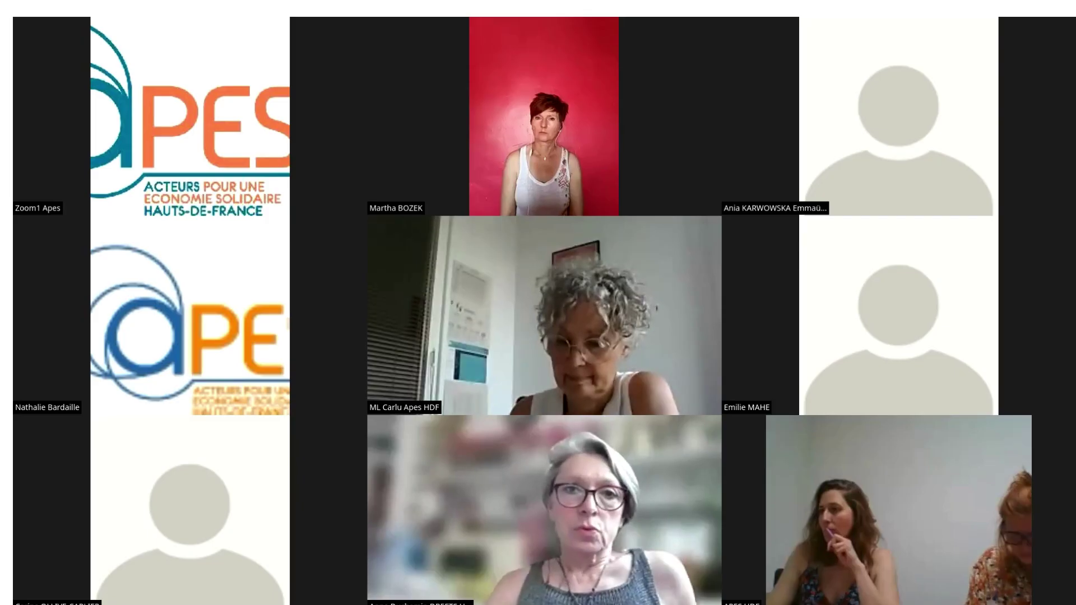